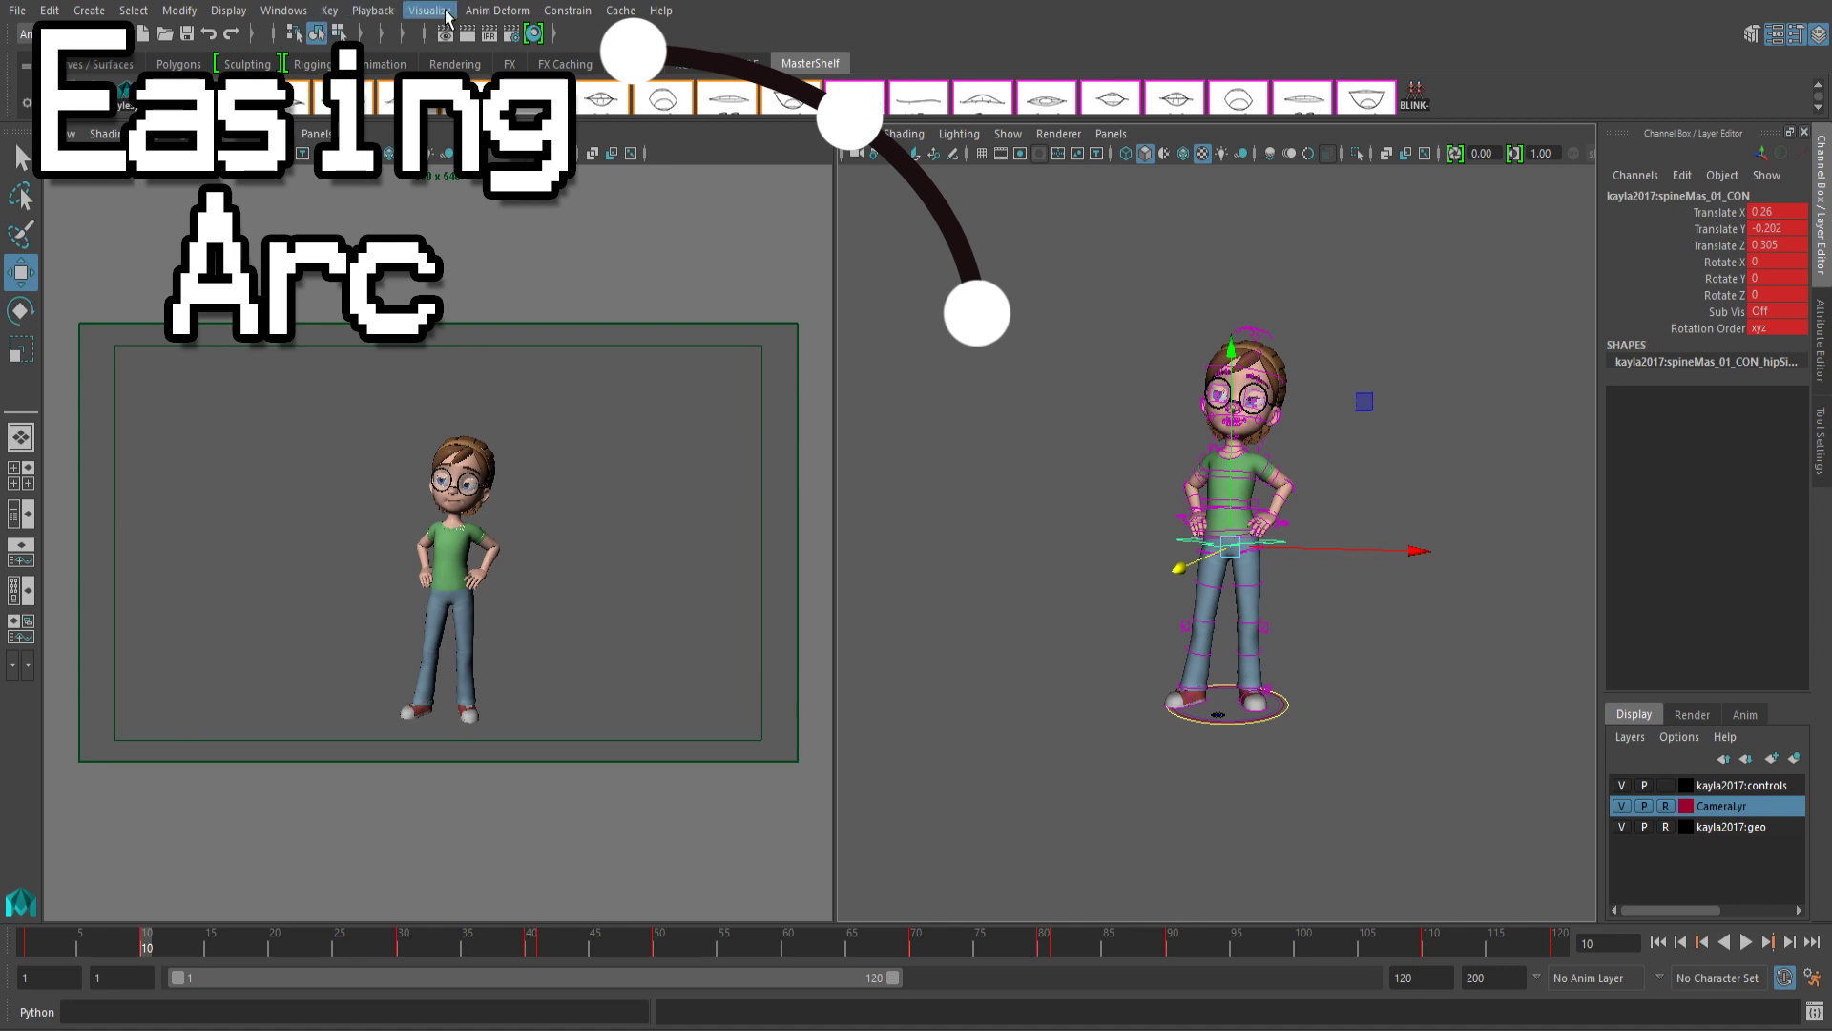
# Create an editable motion trail on the hip control and frame it in view
pyautogui.click(449, 18)
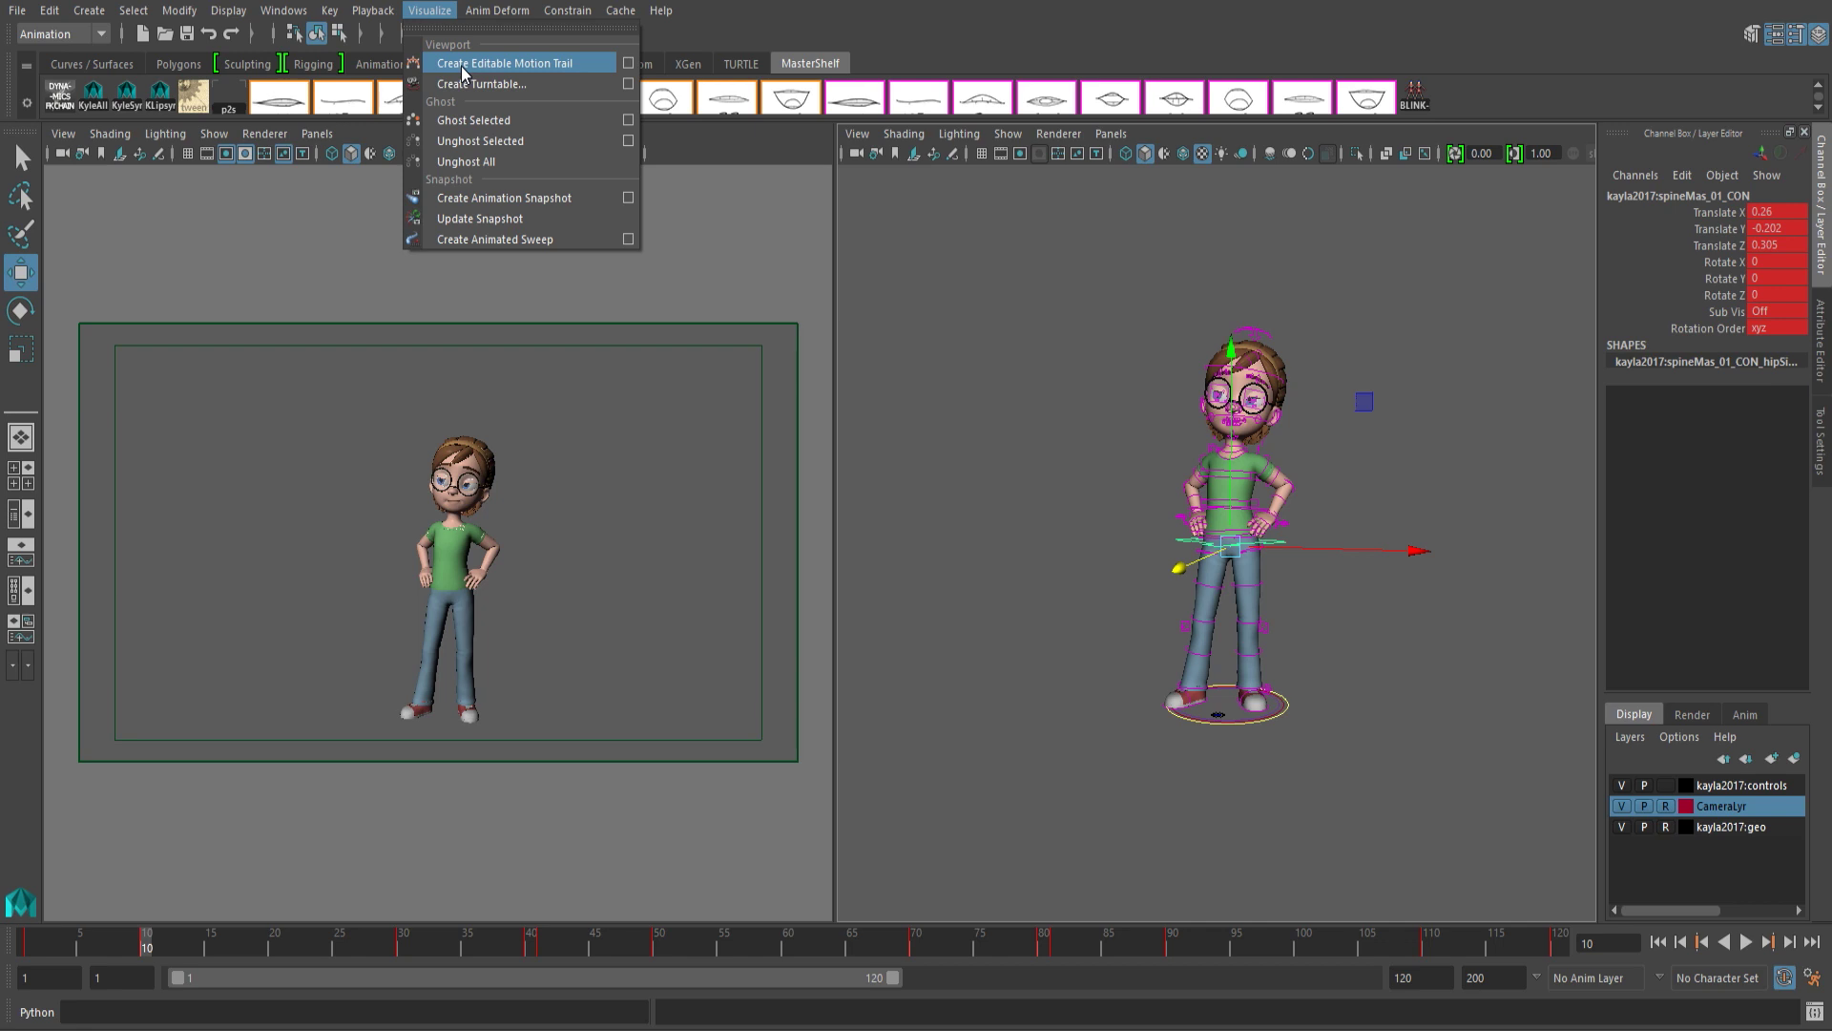
pyautogui.click(462, 66)
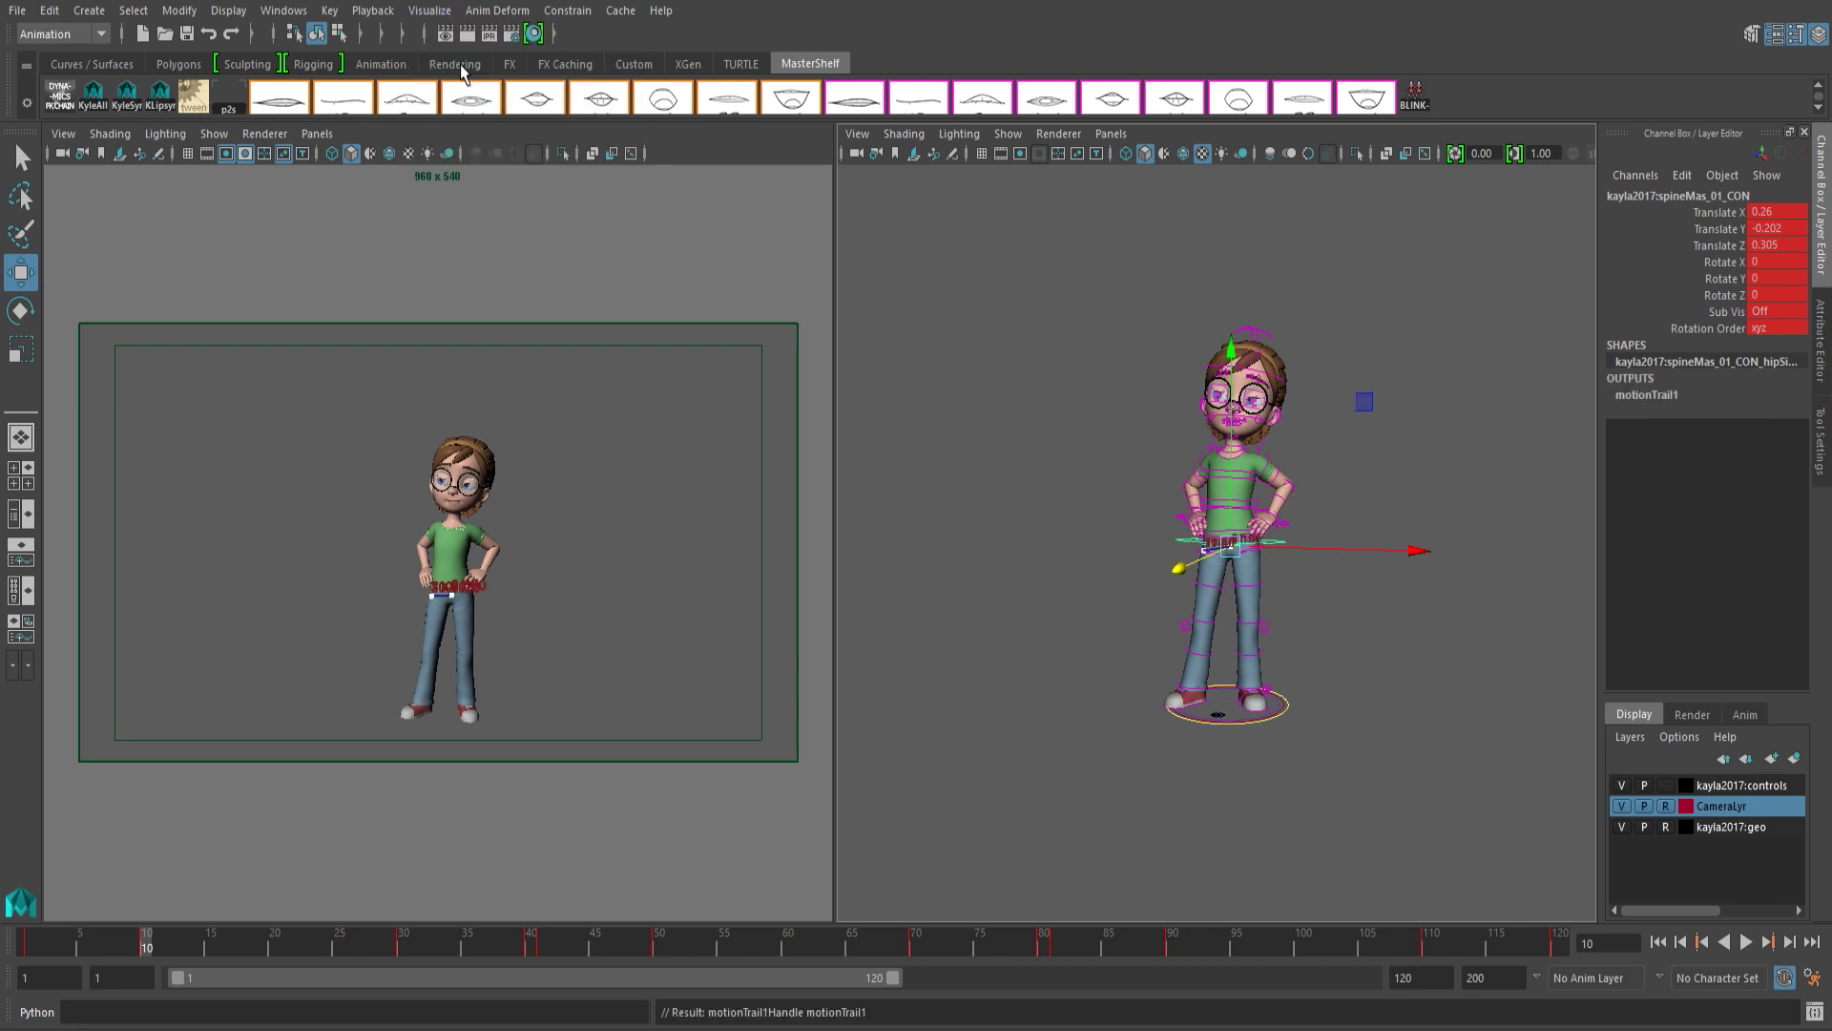
pyautogui.press('f')
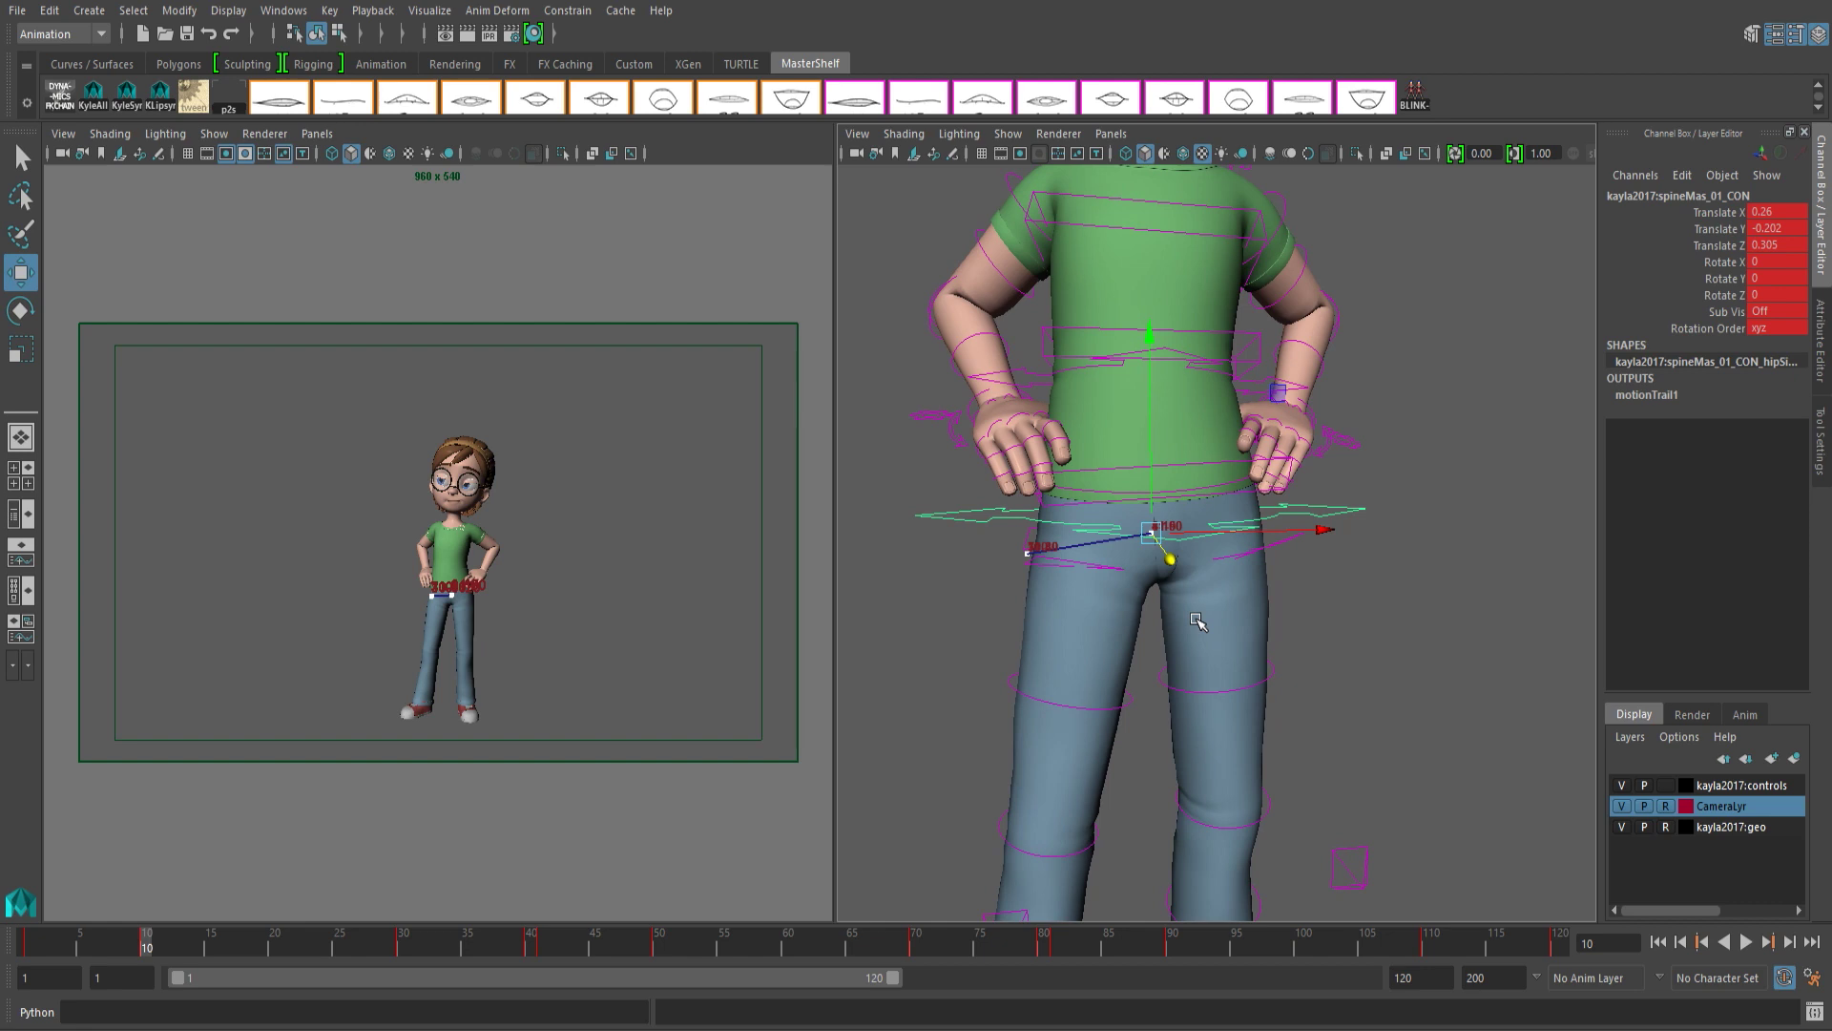
# Raise the hips slightly at frame 20 and scrub to check the trail's arc
pyautogui.click(274, 946)
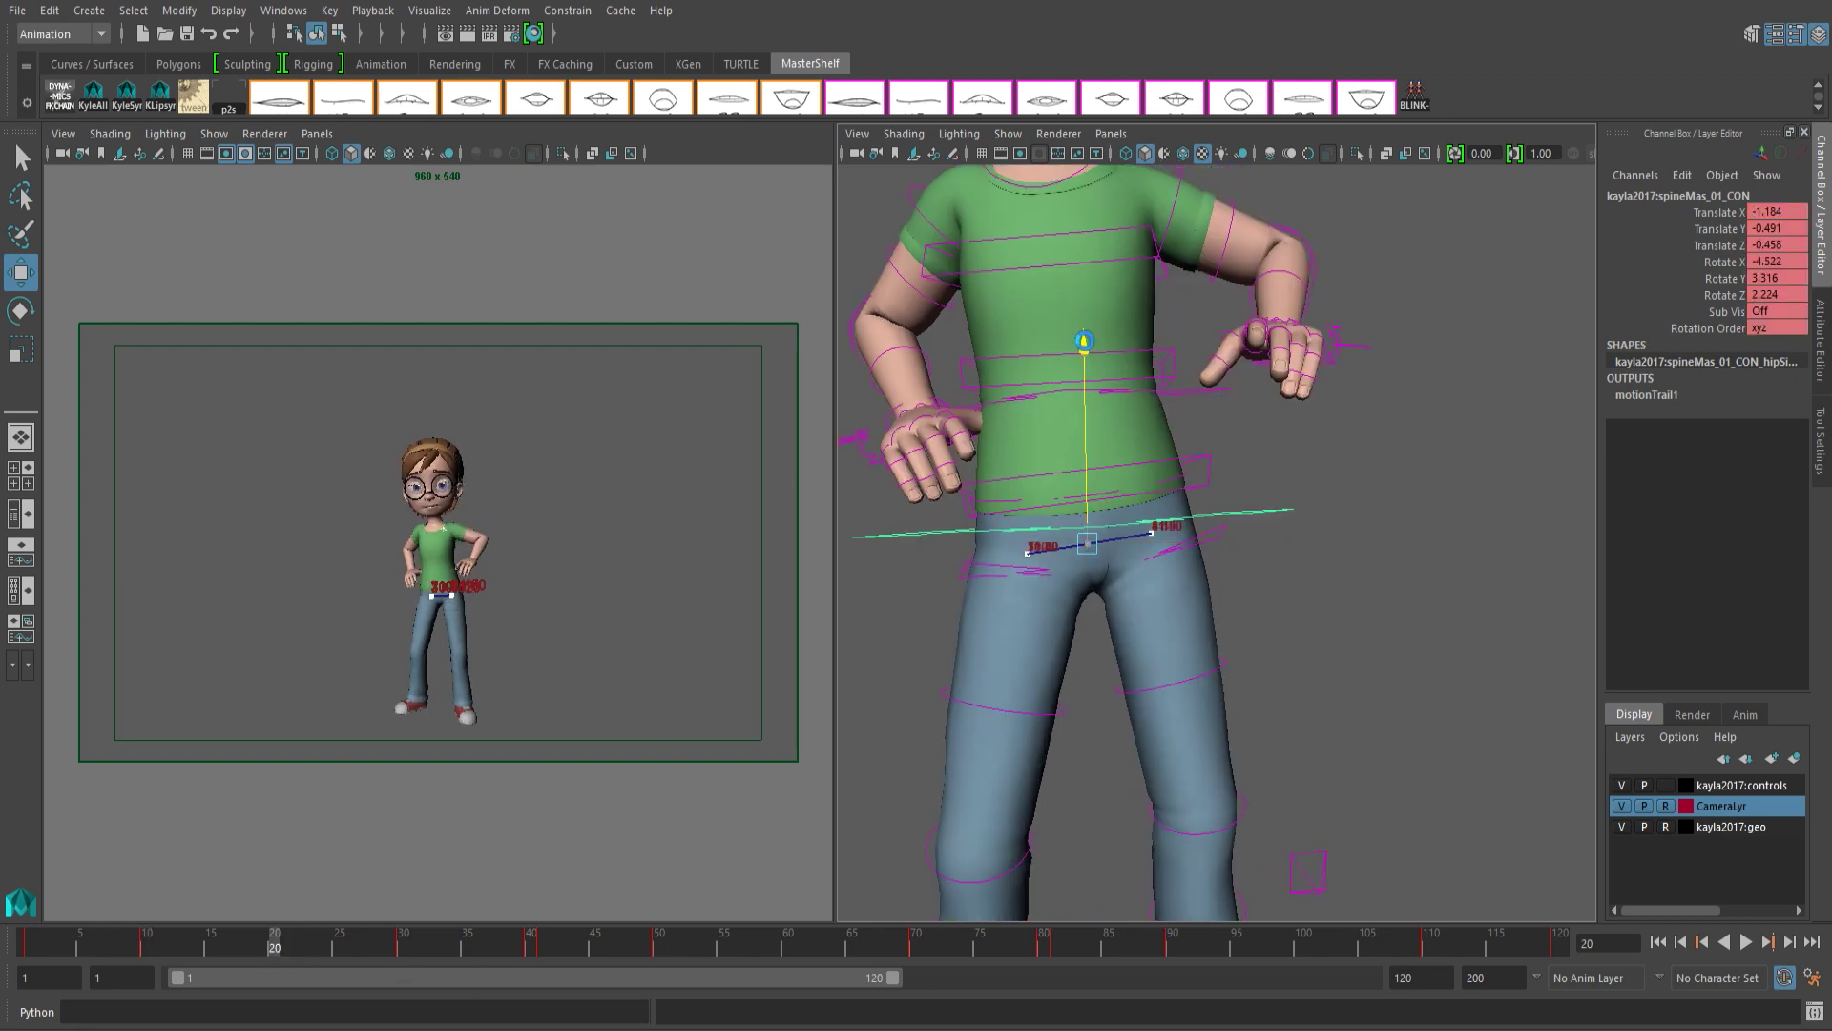
pyautogui.moveTo(1083, 430); pyautogui.dragTo(1084, 416)
pyautogui.moveTo(1250, 509); pyautogui.dragTo(1099, 655)
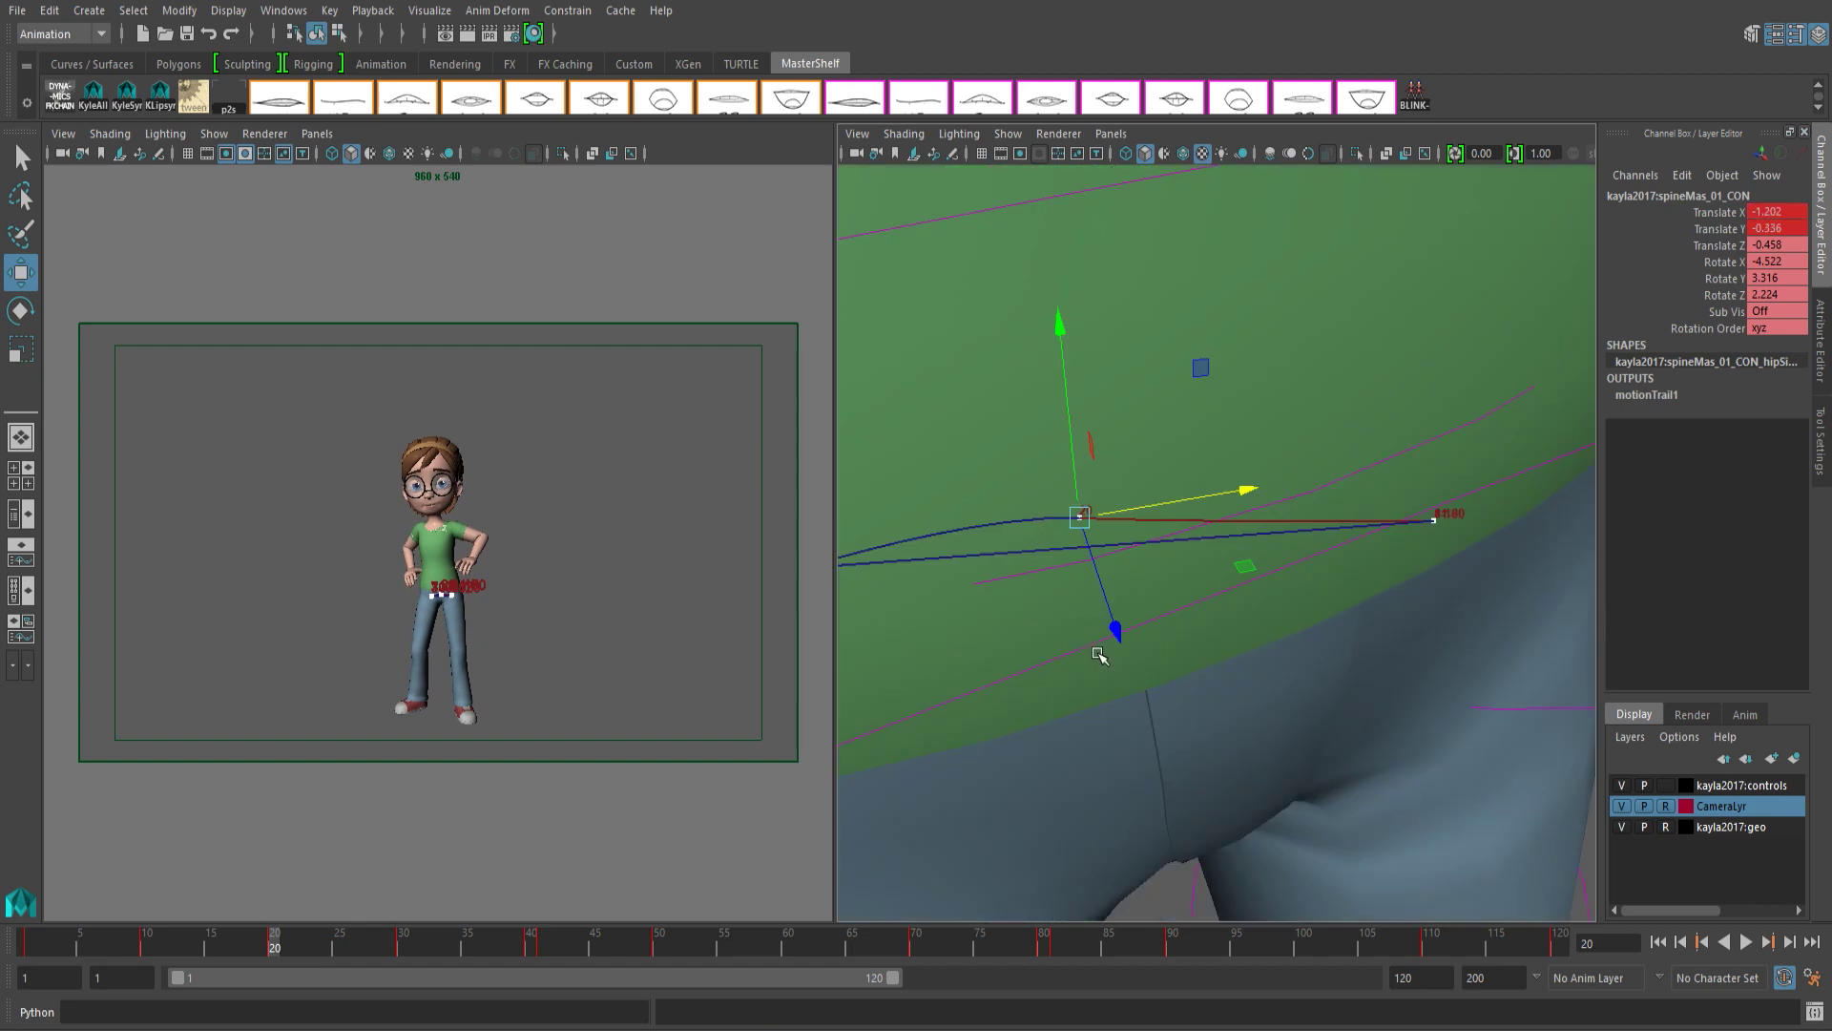
pyautogui.moveTo(274, 946)
pyautogui.mouseDown()
pyautogui.moveTo(146, 970)
pyautogui.moveTo(391, 964)
pyautogui.moveTo(375, 951)
pyautogui.mouseUp()
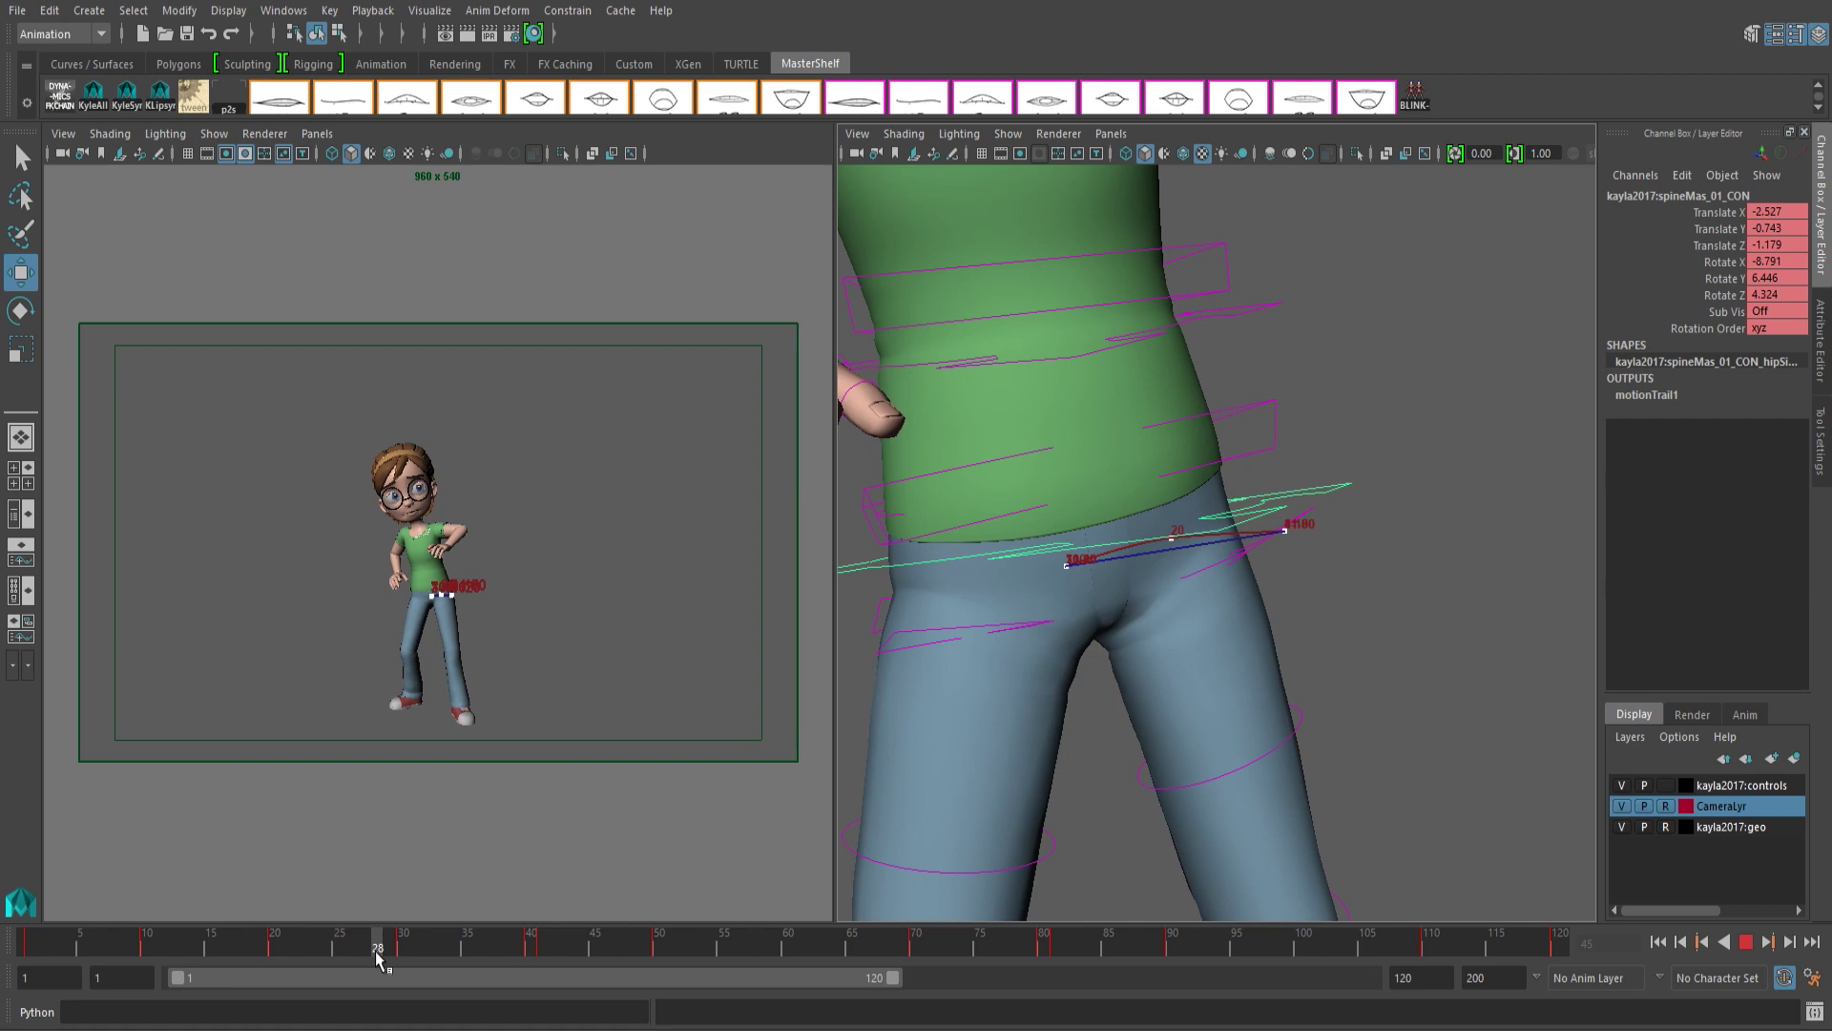
pyautogui.press(',')
pyautogui.click(1190, 440)
pyautogui.press('e')
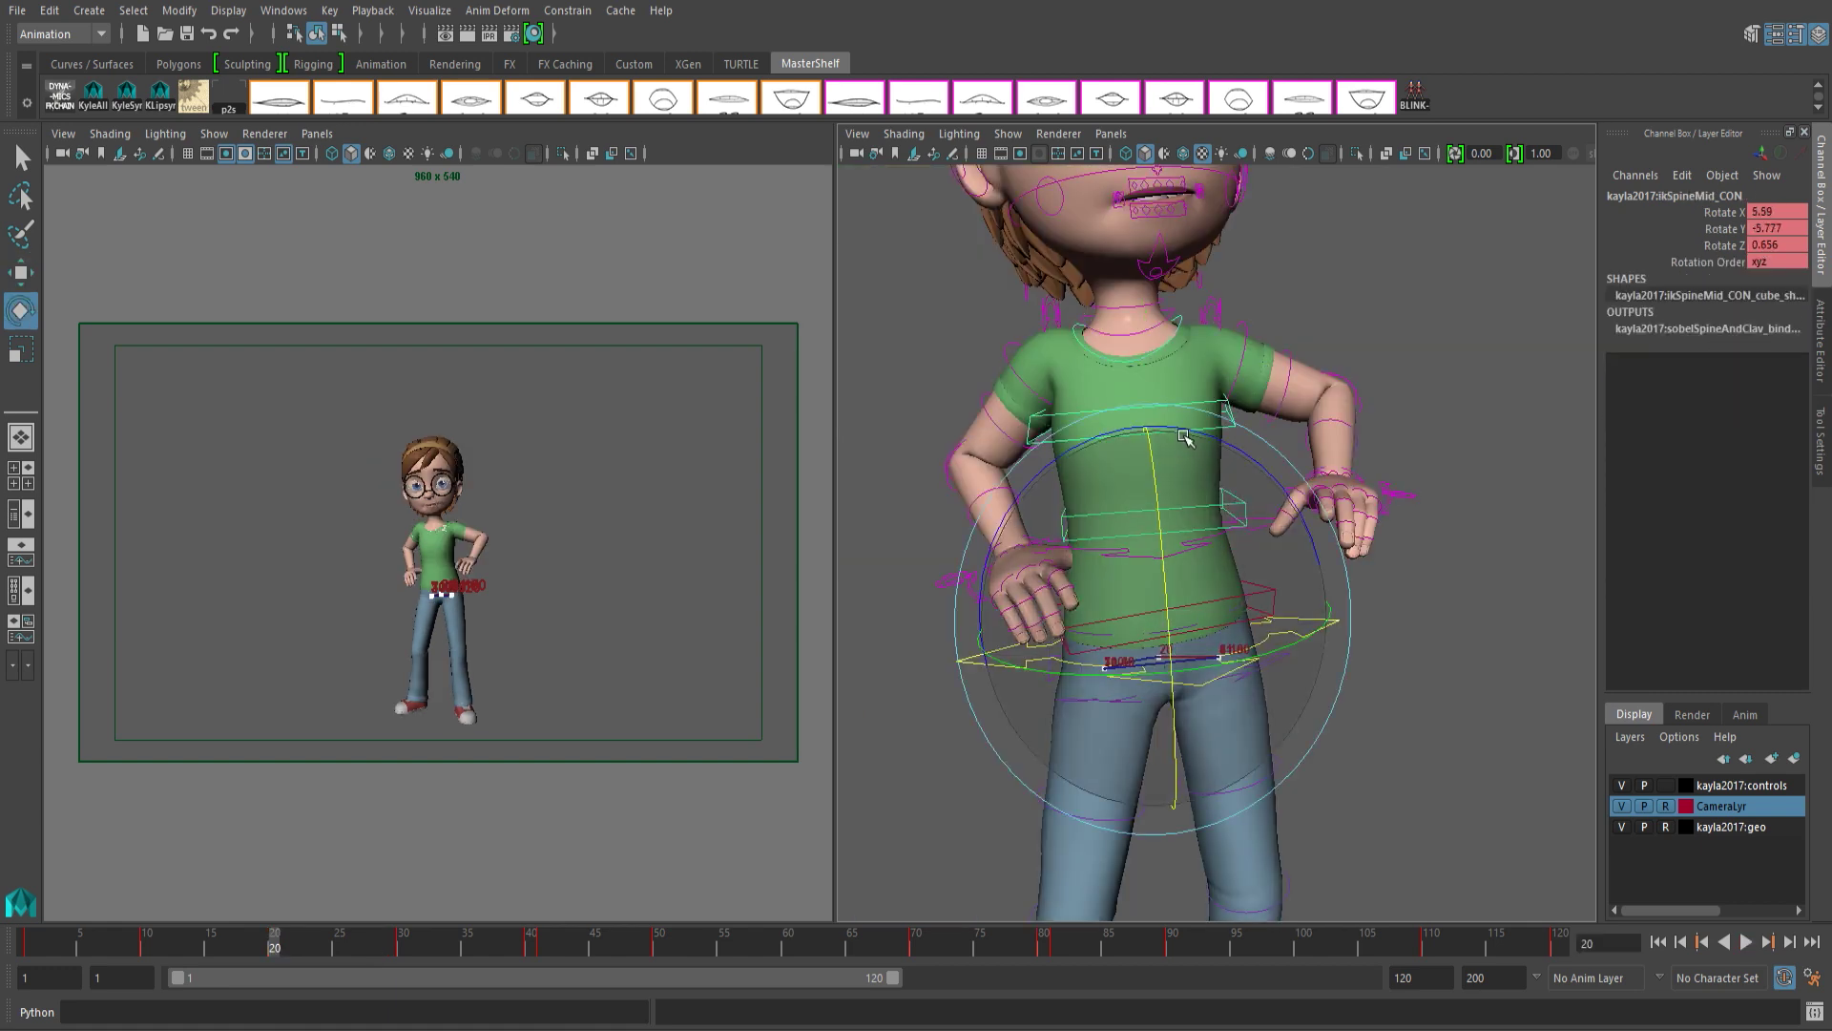
pyautogui.click(1188, 328)
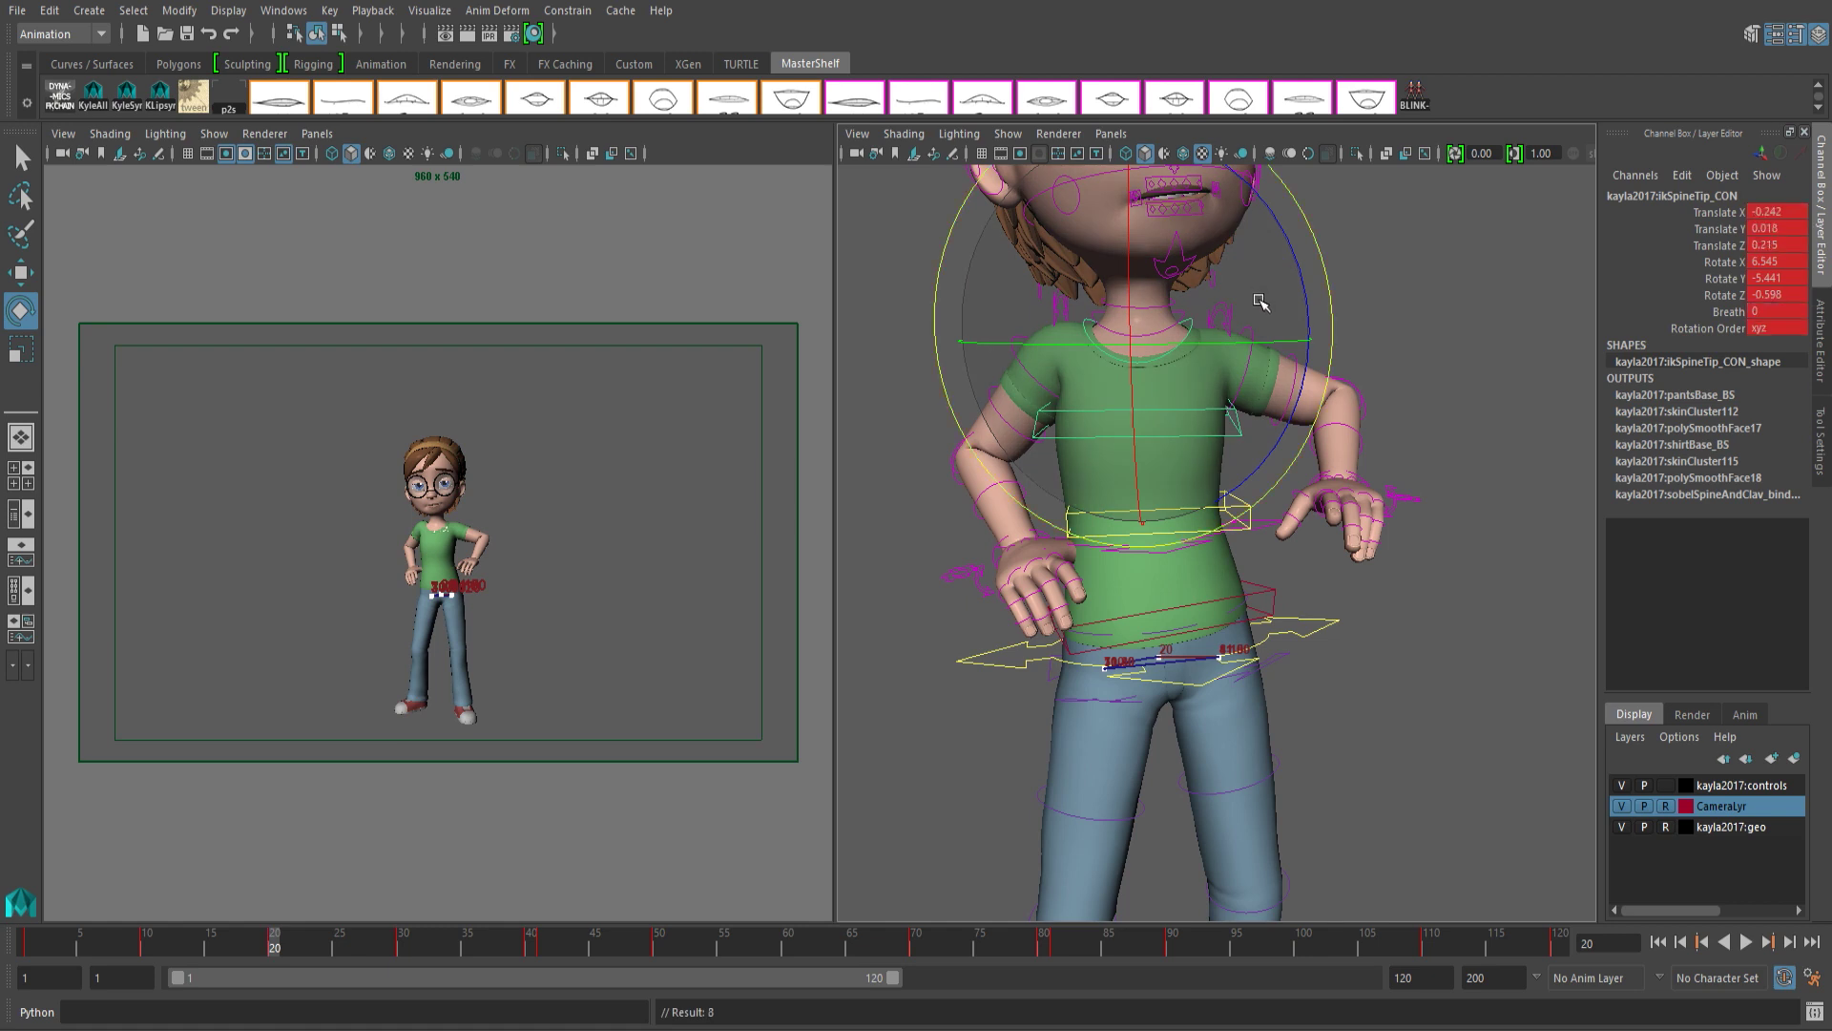
pyautogui.press('w')
pyautogui.hotkey('alt', 'v')
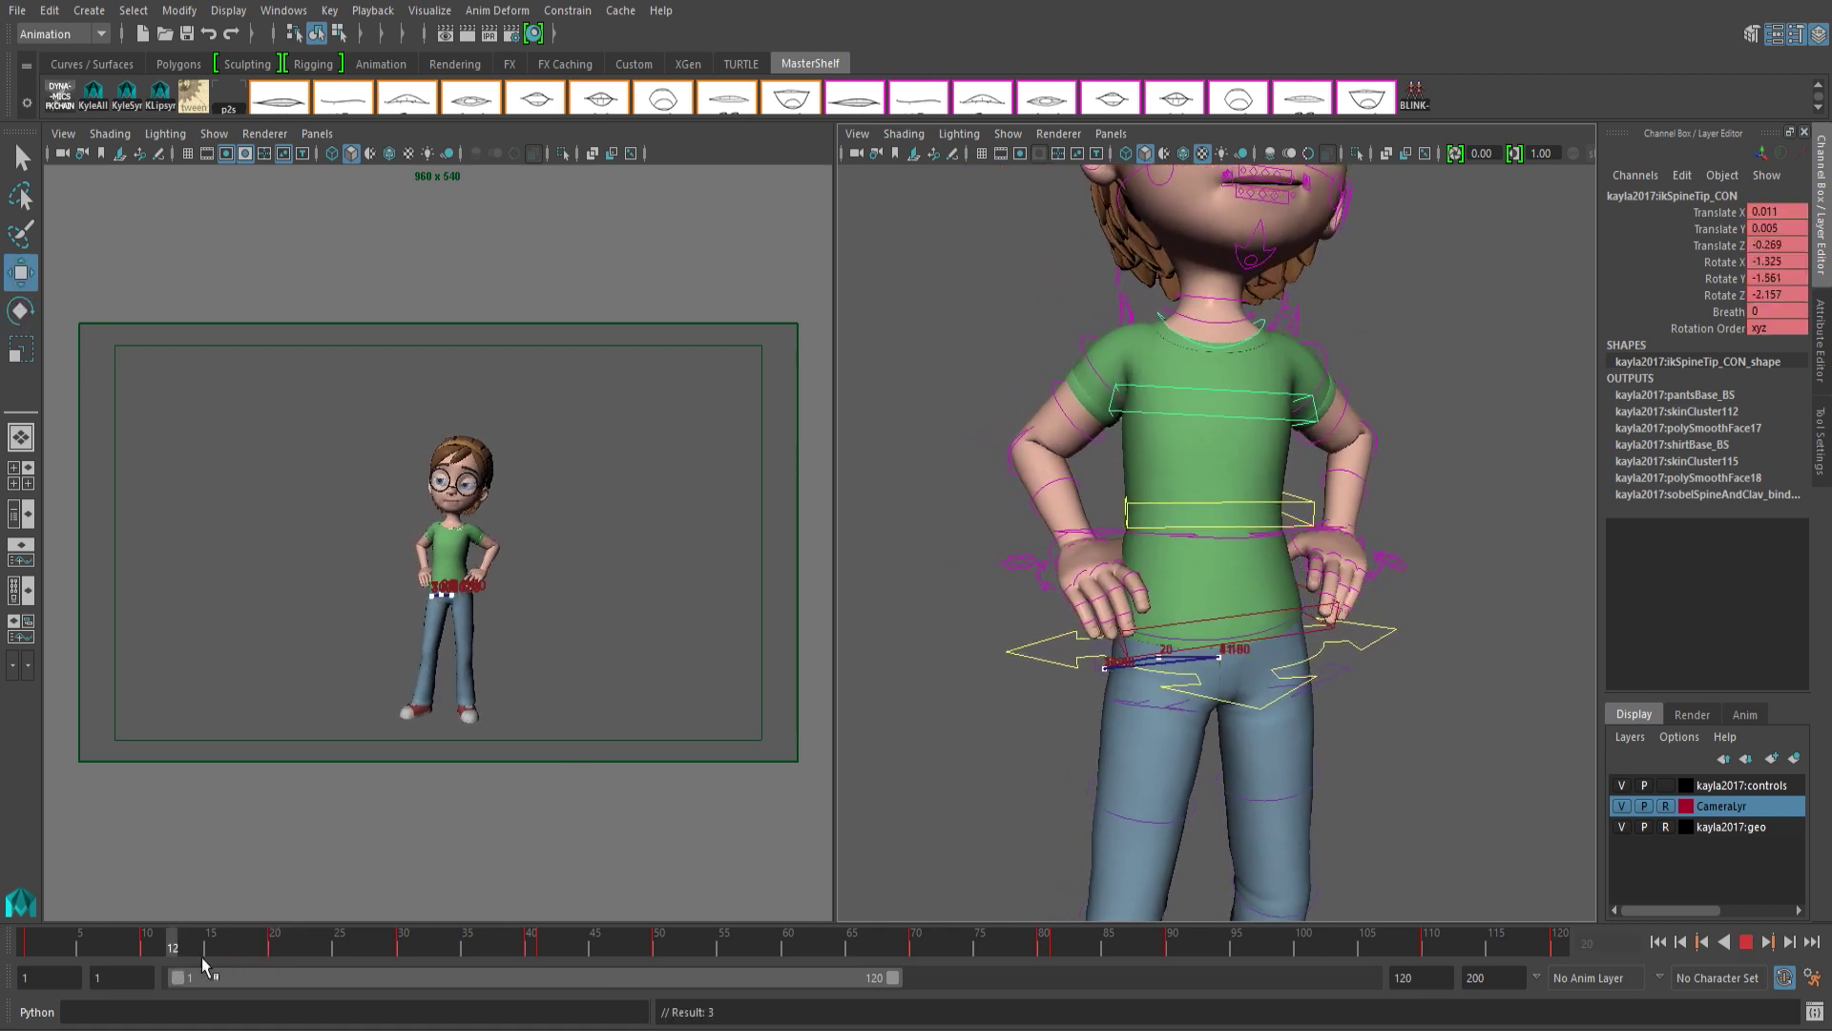
pyautogui.click(245, 950)
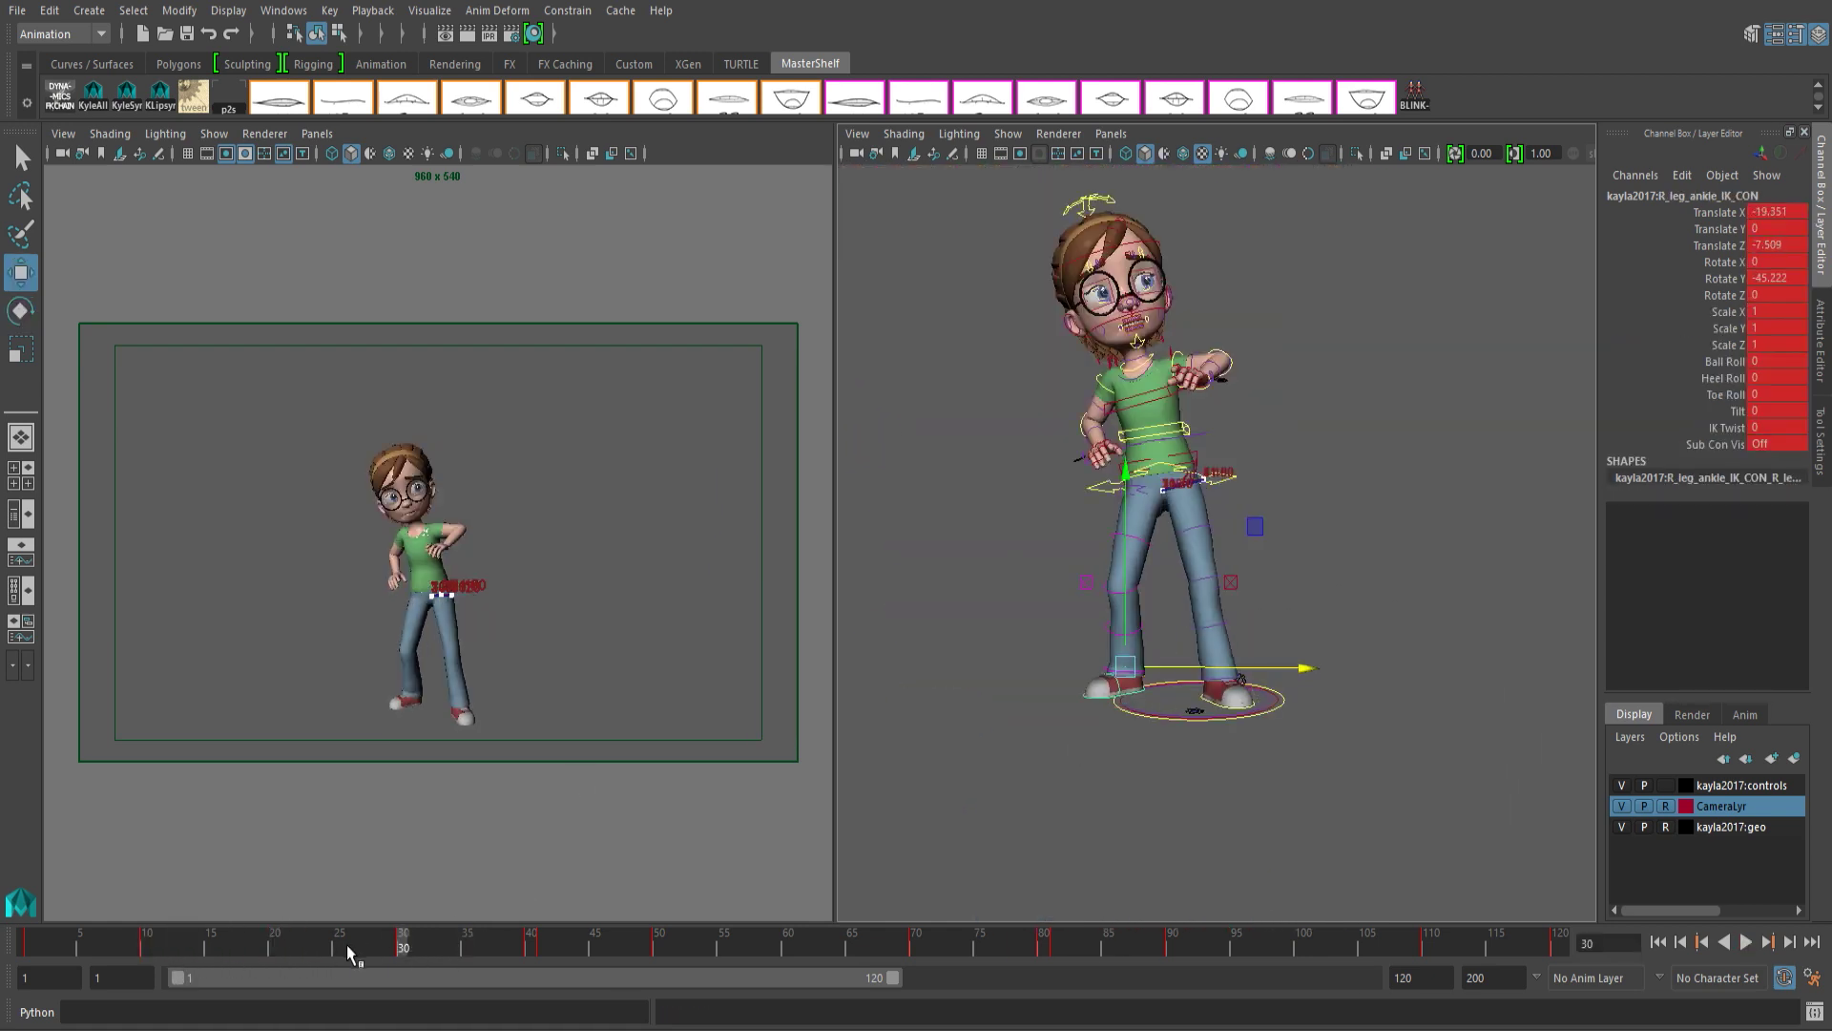
pyautogui.moveTo(245, 950)
pyautogui.mouseDown()
pyautogui.moveTo(171, 948)
pyautogui.moveTo(265, 963)
pyautogui.moveTo(233, 969)
pyautogui.moveTo(301, 955)
pyautogui.moveTo(512, 974)
pyautogui.moveTo(145, 951)
pyautogui.mouseUp()
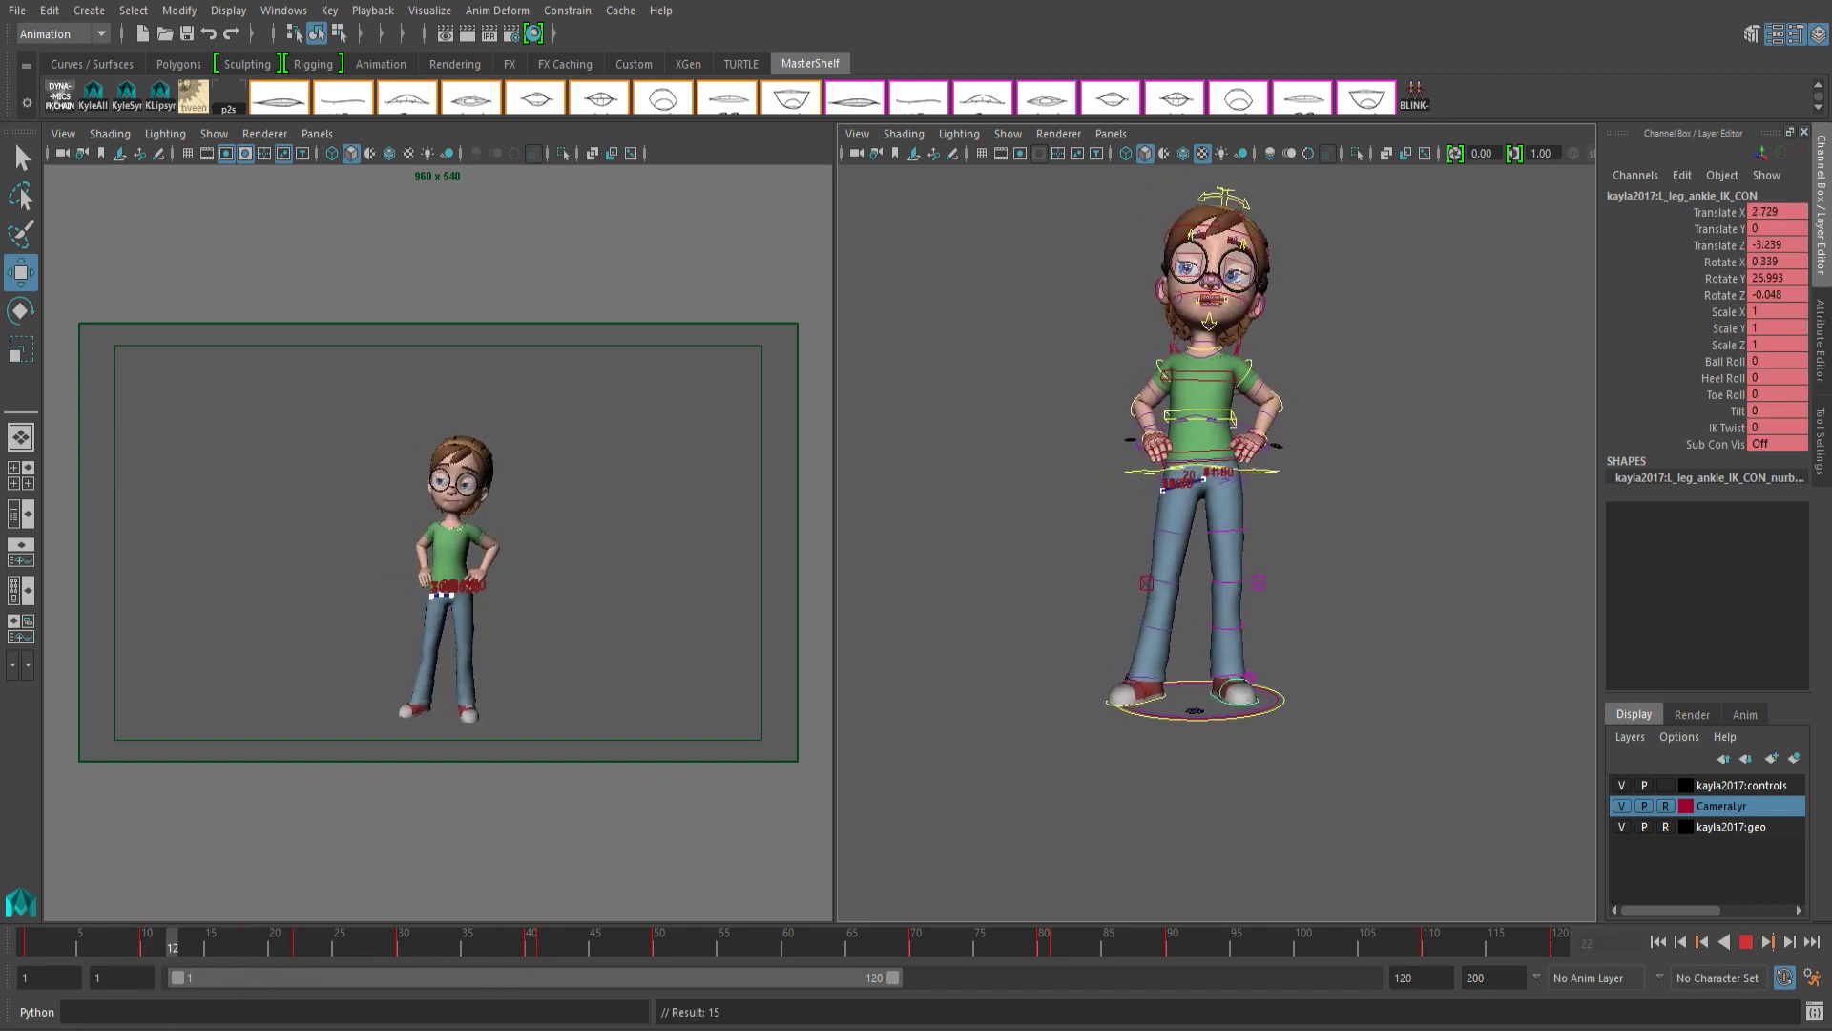
pyautogui.scroll(5, 1255, 510)
pyautogui.click(1132, 571)
pyautogui.press('.')
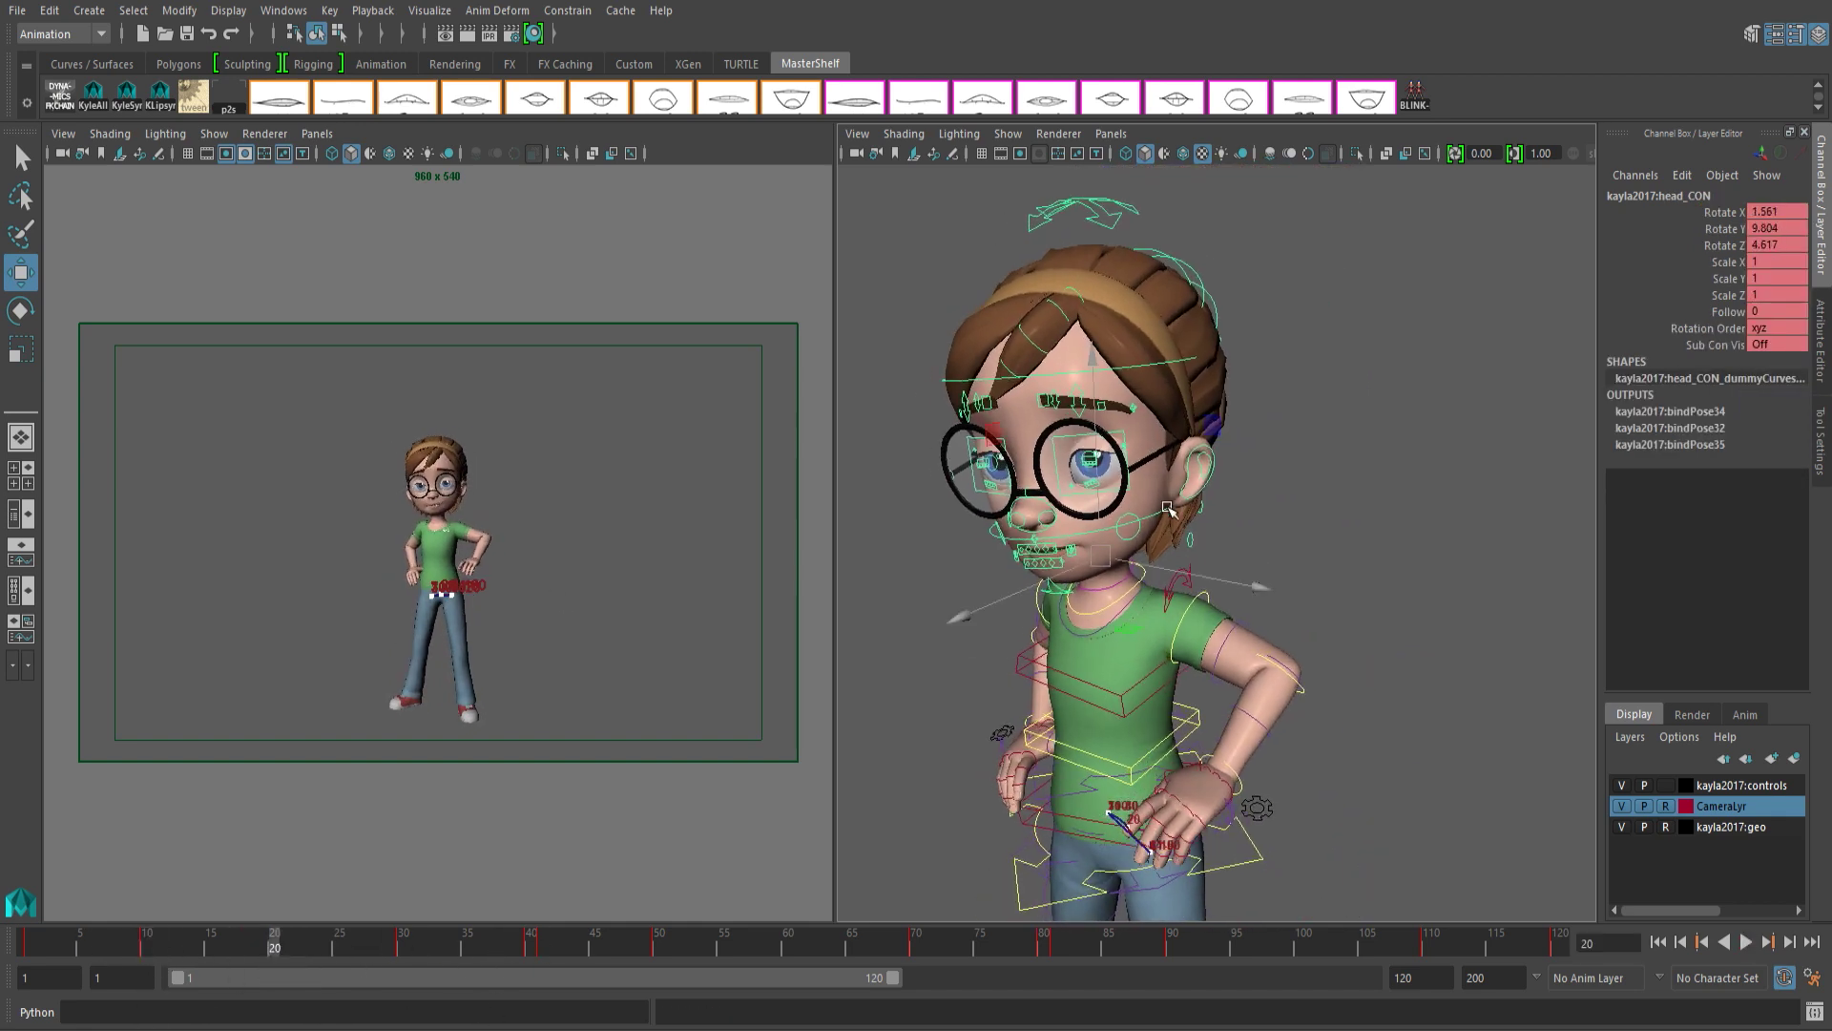
pyautogui.press('e')
pyautogui.press('w')
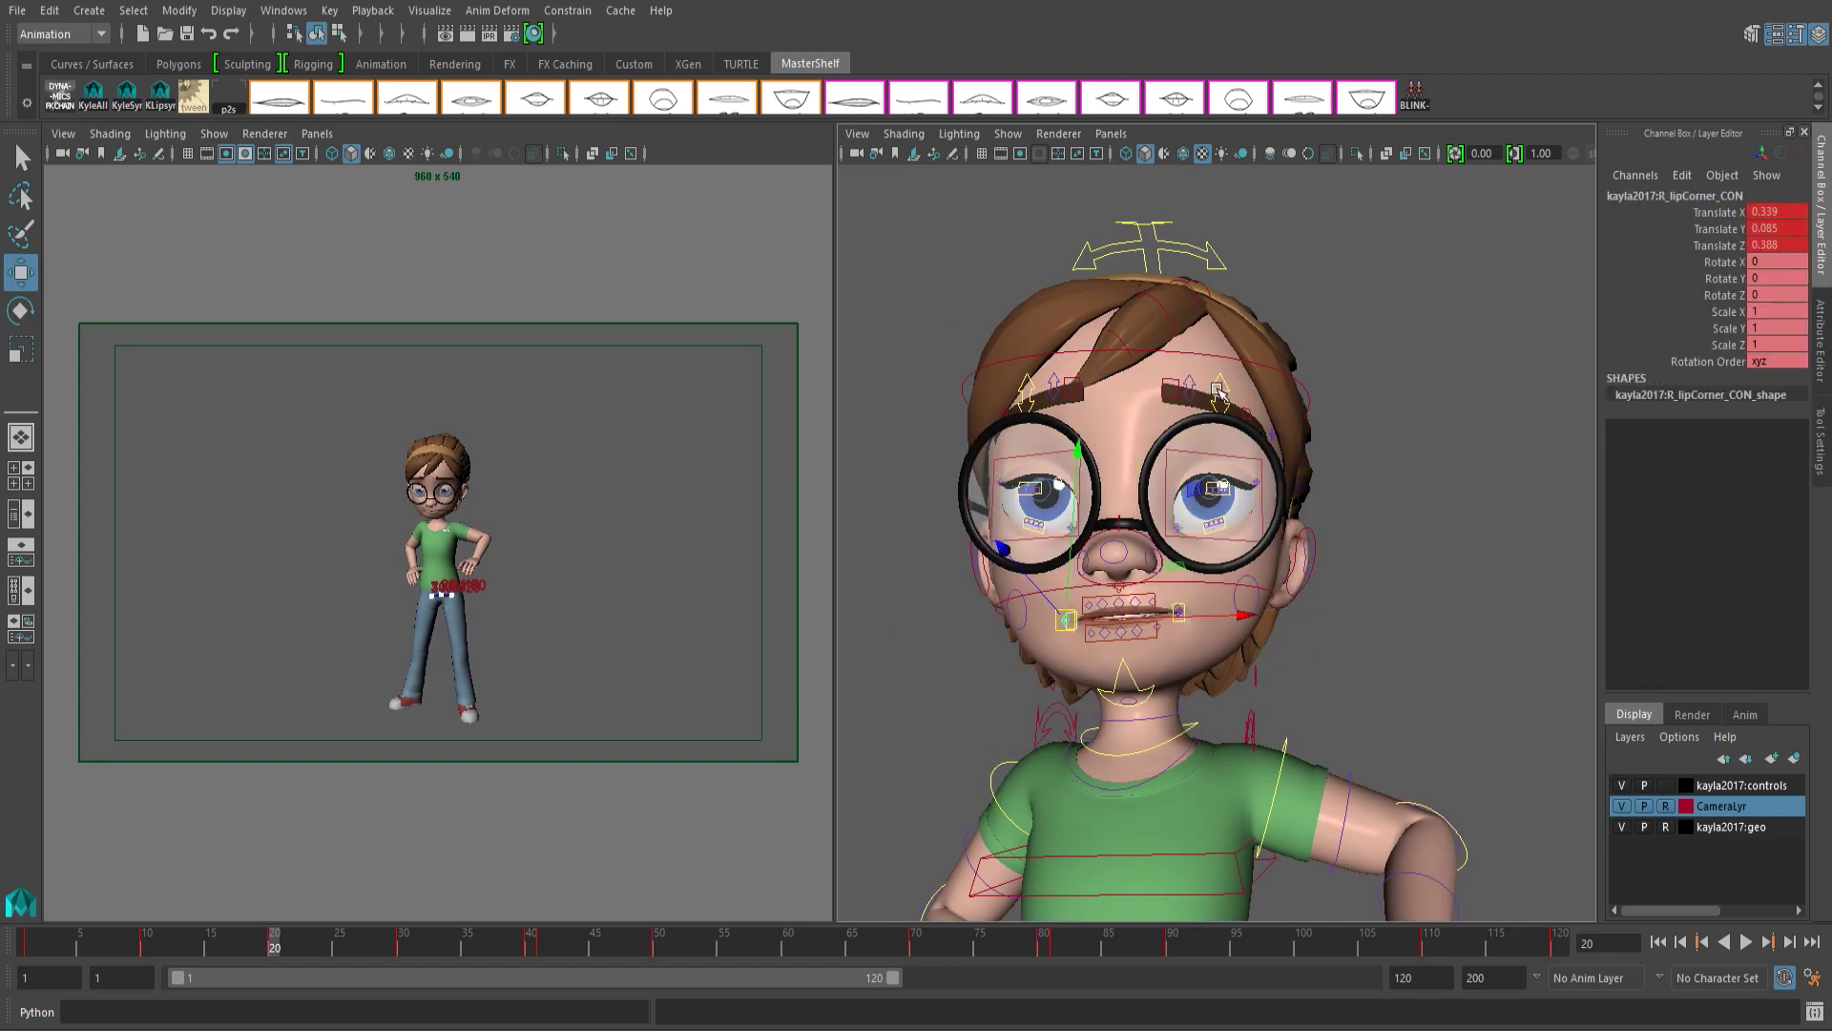
pyautogui.click(1175, 405)
pyautogui.click(1215, 488)
pyautogui.scroll(3, 1214, 489)
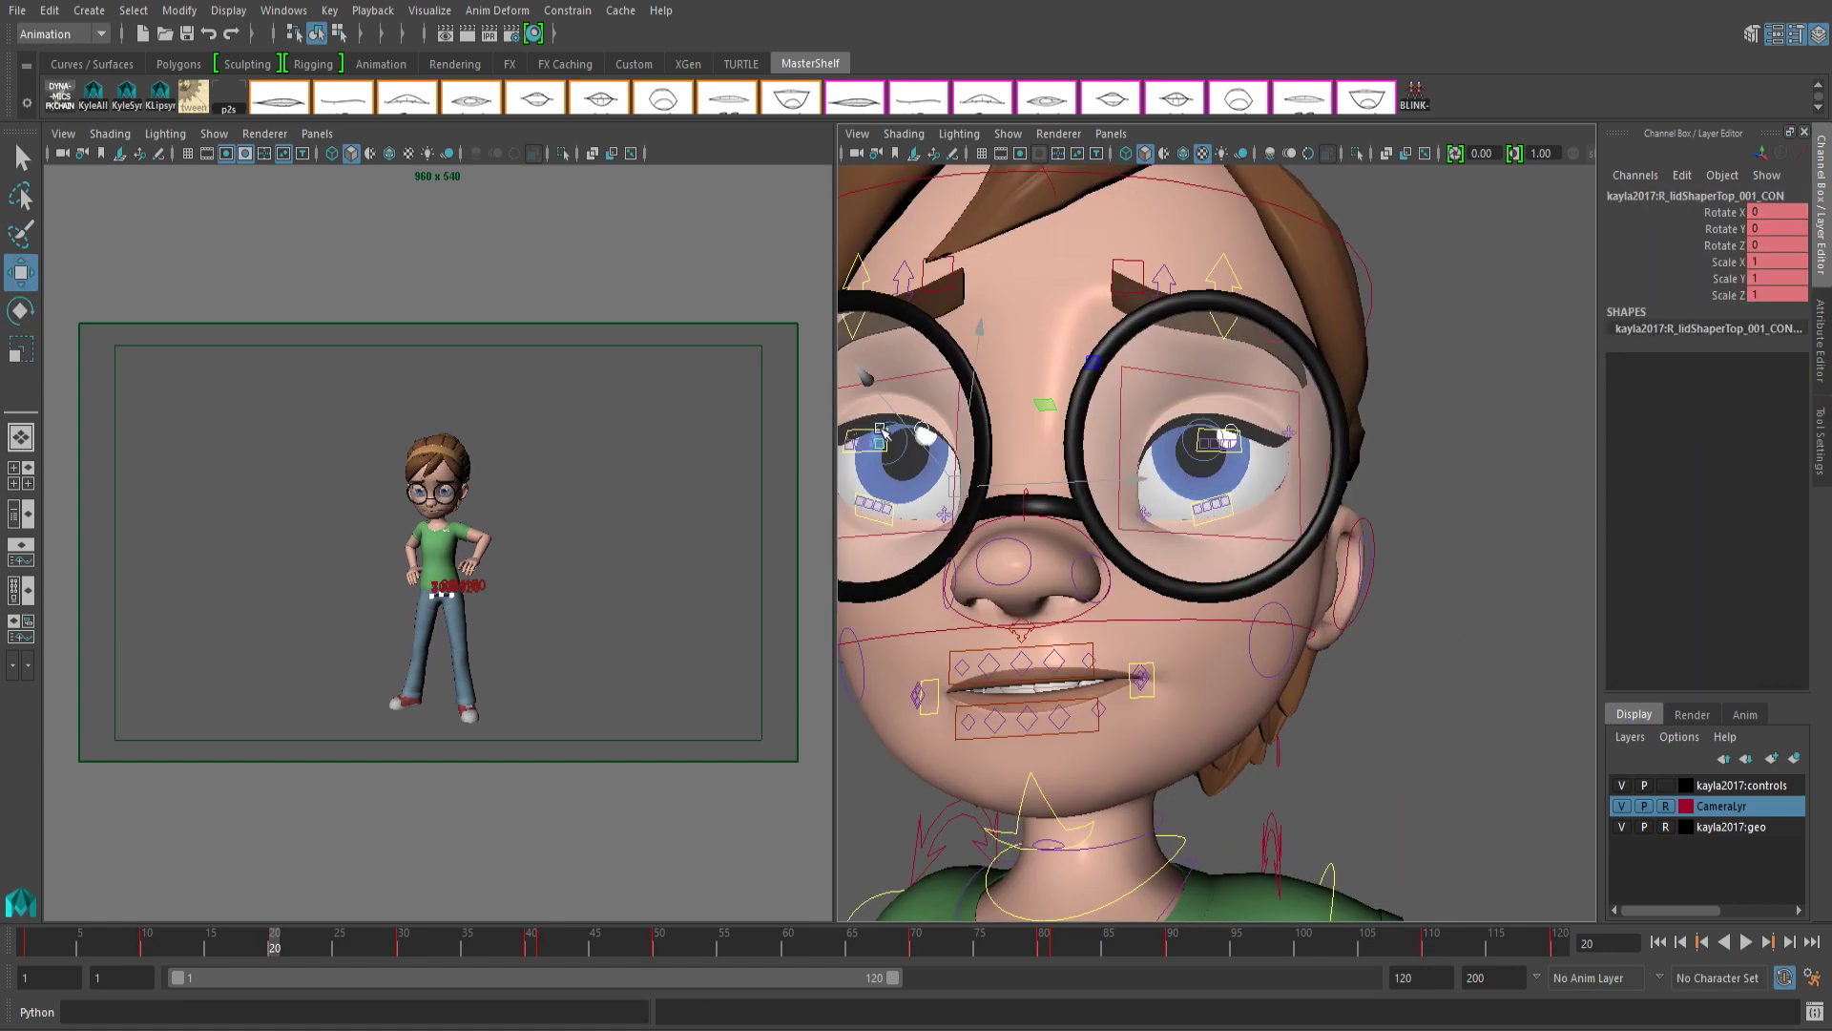
pyautogui.keyDown('shift'); pyautogui.click(1224, 437); pyautogui.keyUp('shift')
pyautogui.click(1211, 504)
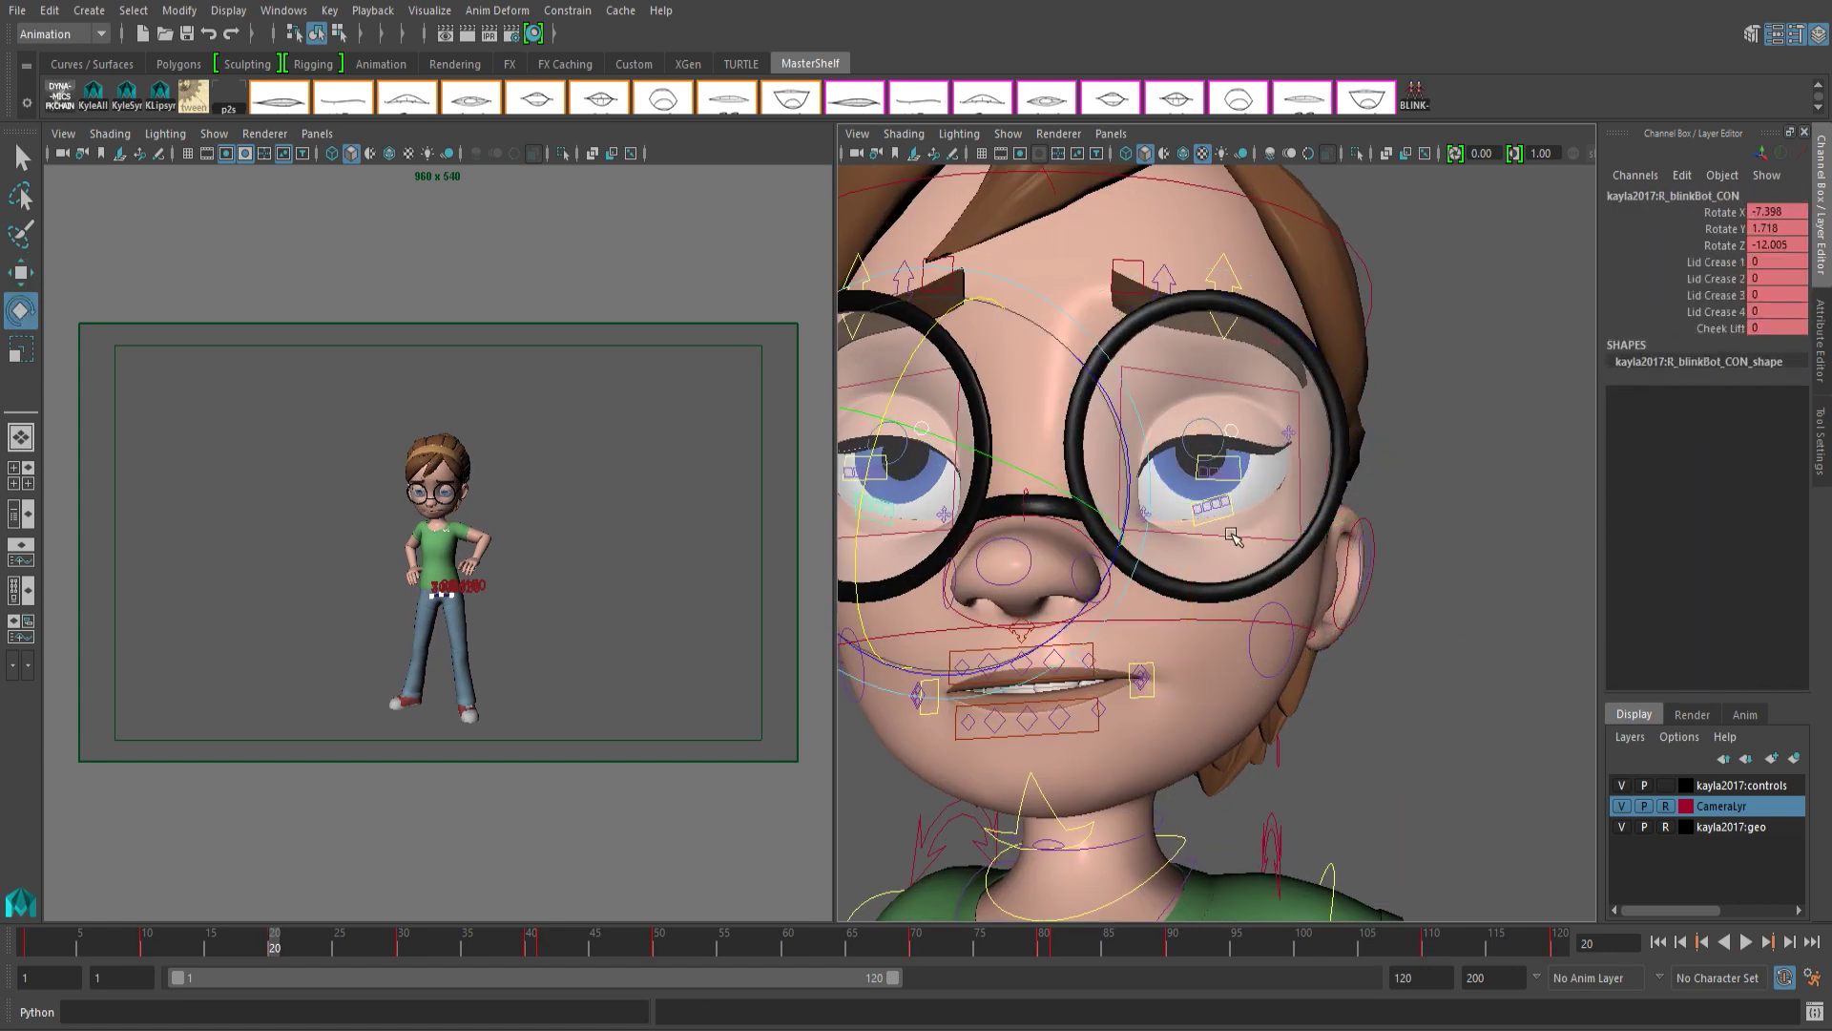
pyautogui.click(943, 500)
pyautogui.press('w')
pyautogui.press('e')
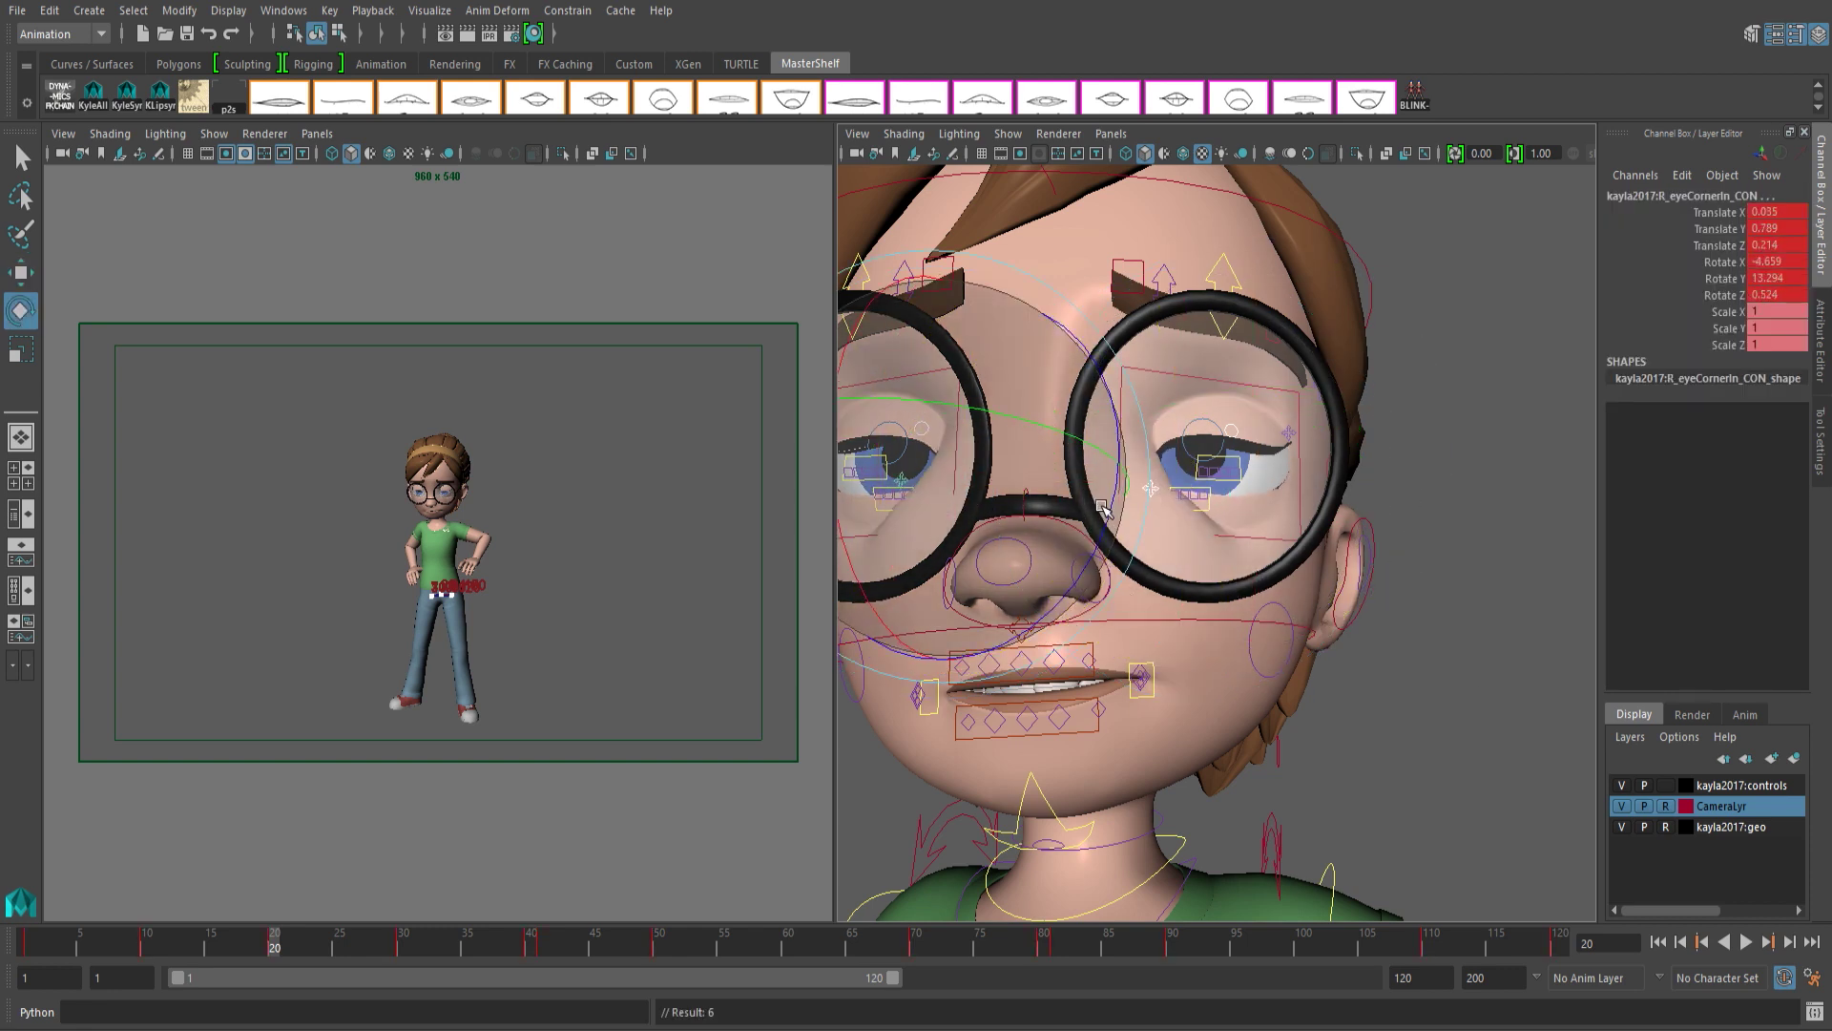
pyautogui.click(1073, 532)
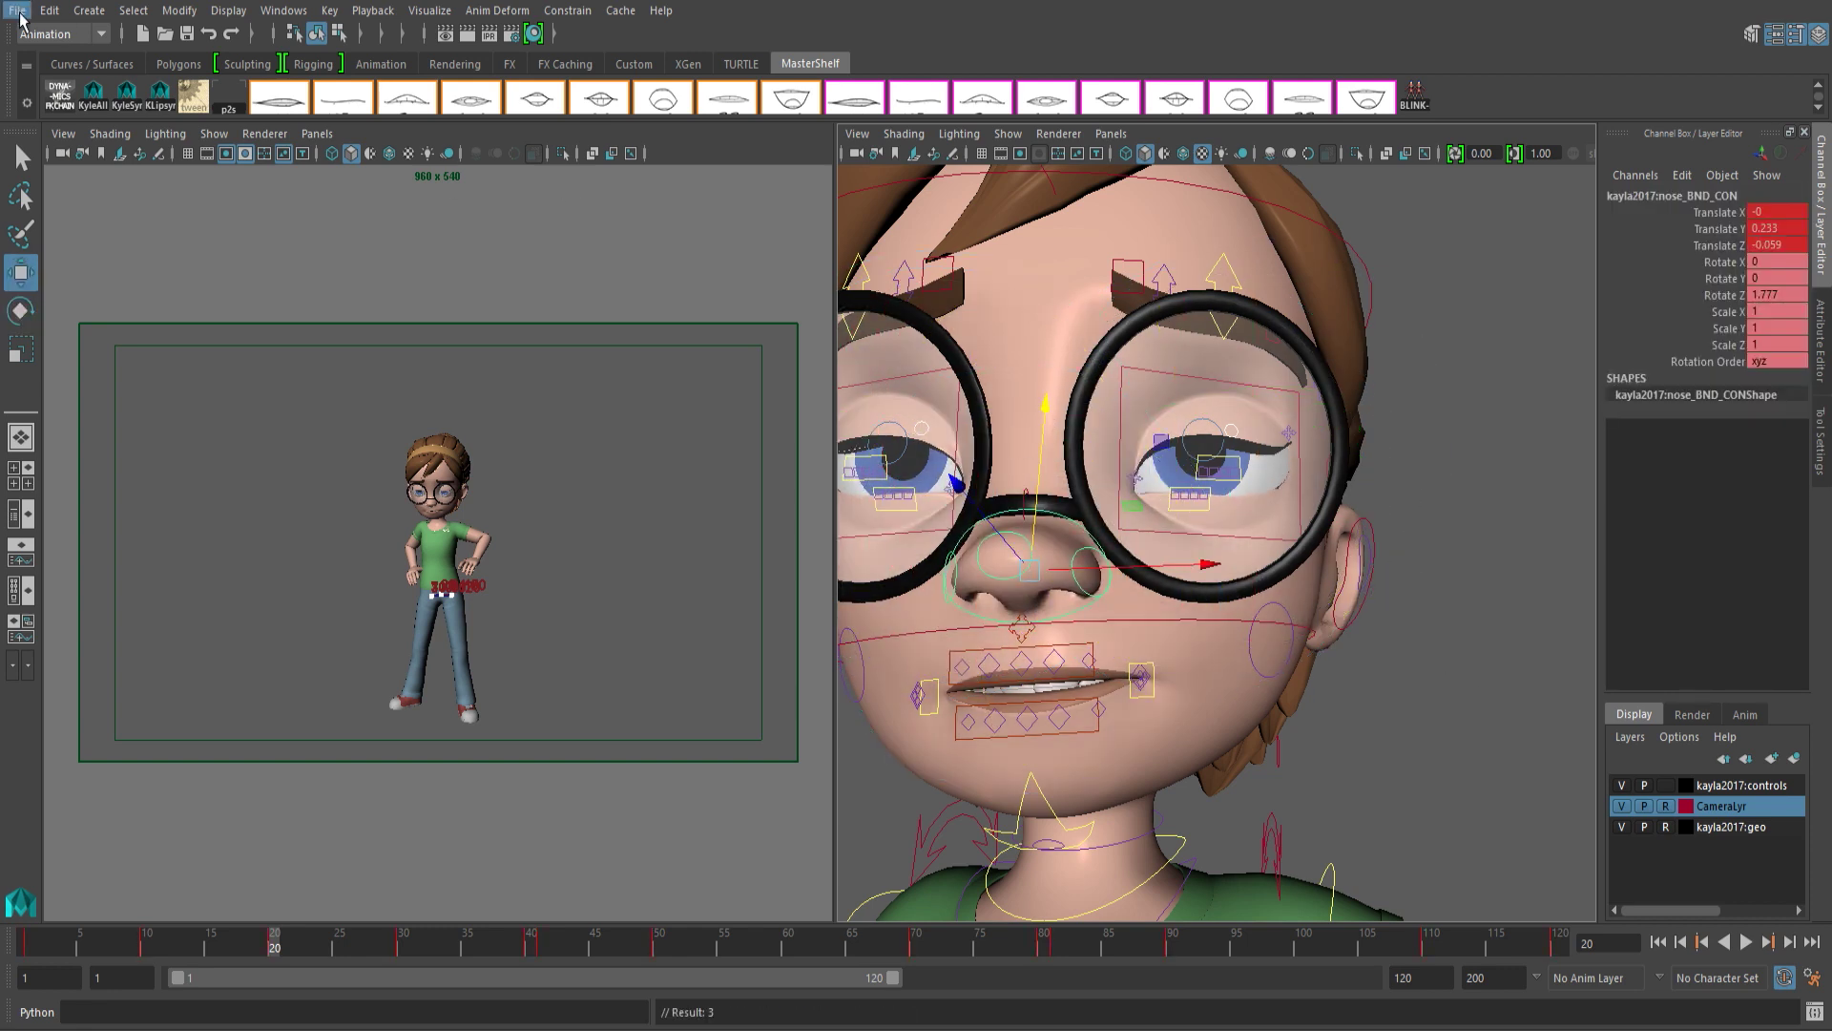
pyautogui.scroll(-5, 1281, 767)
pyautogui.click(1226, 611)
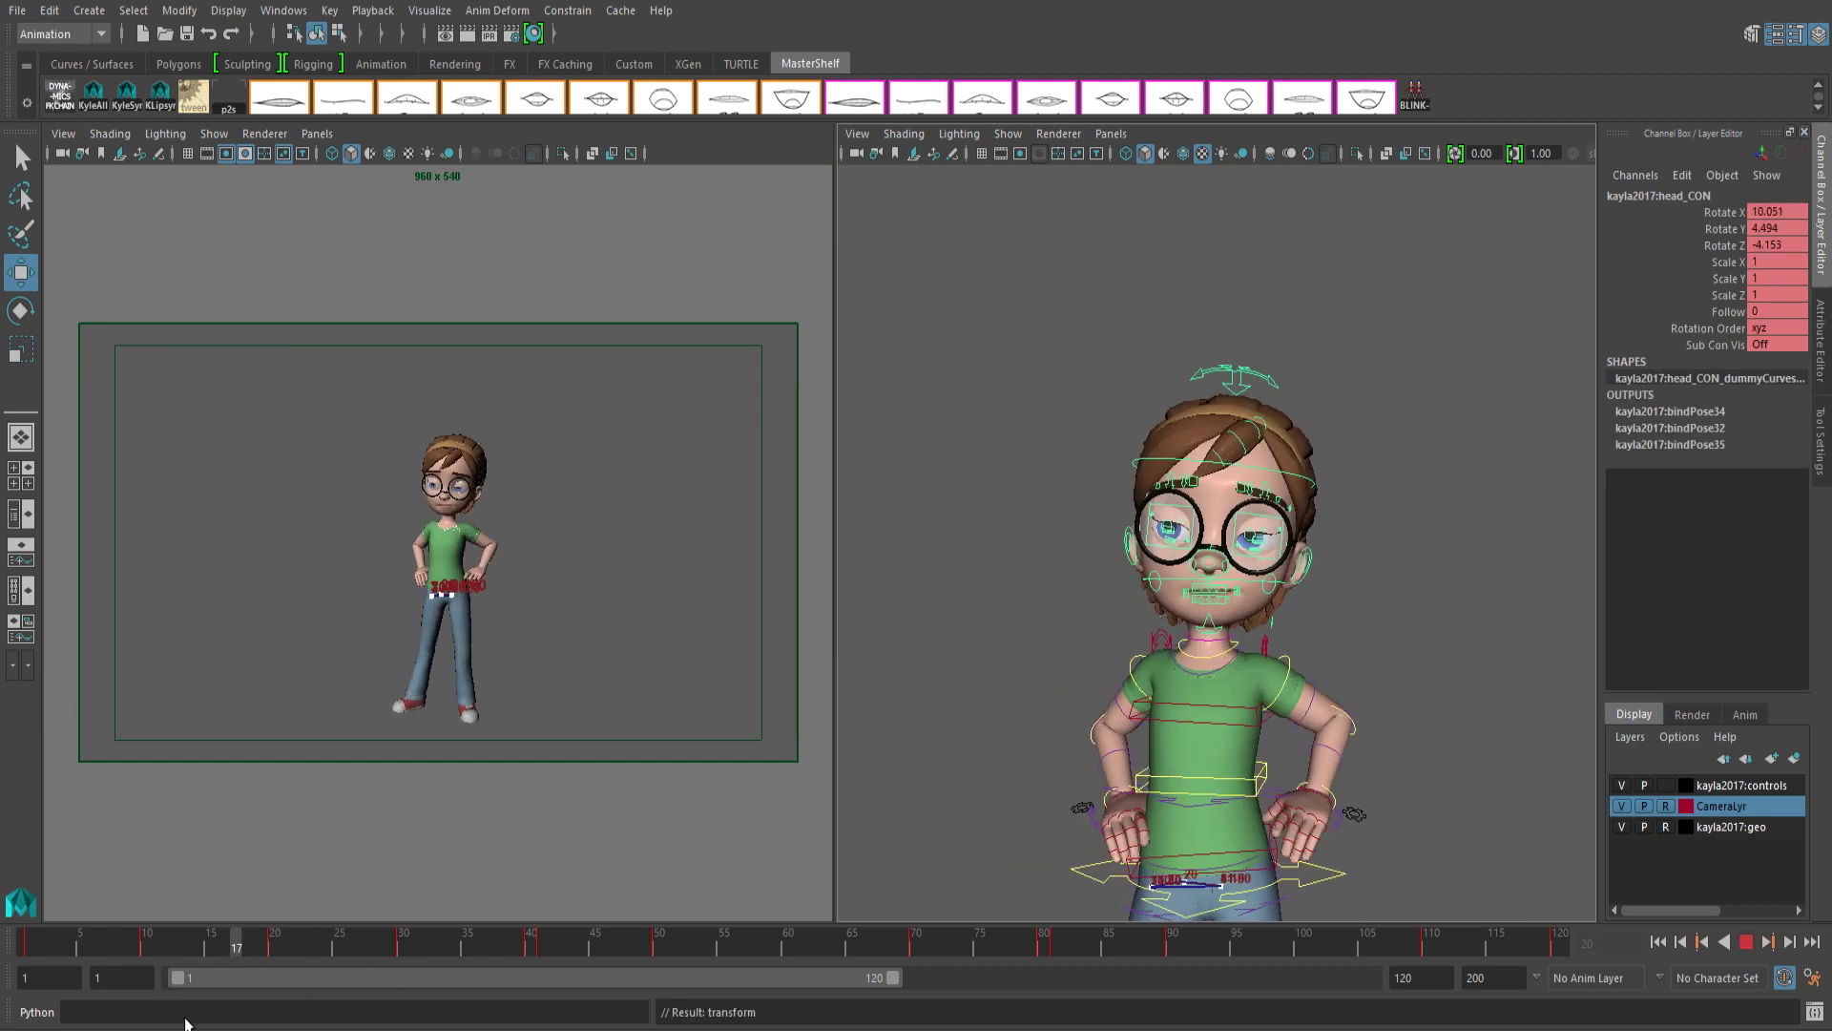
pyautogui.press('e')
pyautogui.moveTo(286, 938)
pyautogui.mouseDown()
pyautogui.moveTo(411, 956)
pyautogui.moveTo(276, 952)
pyautogui.mouseUp()
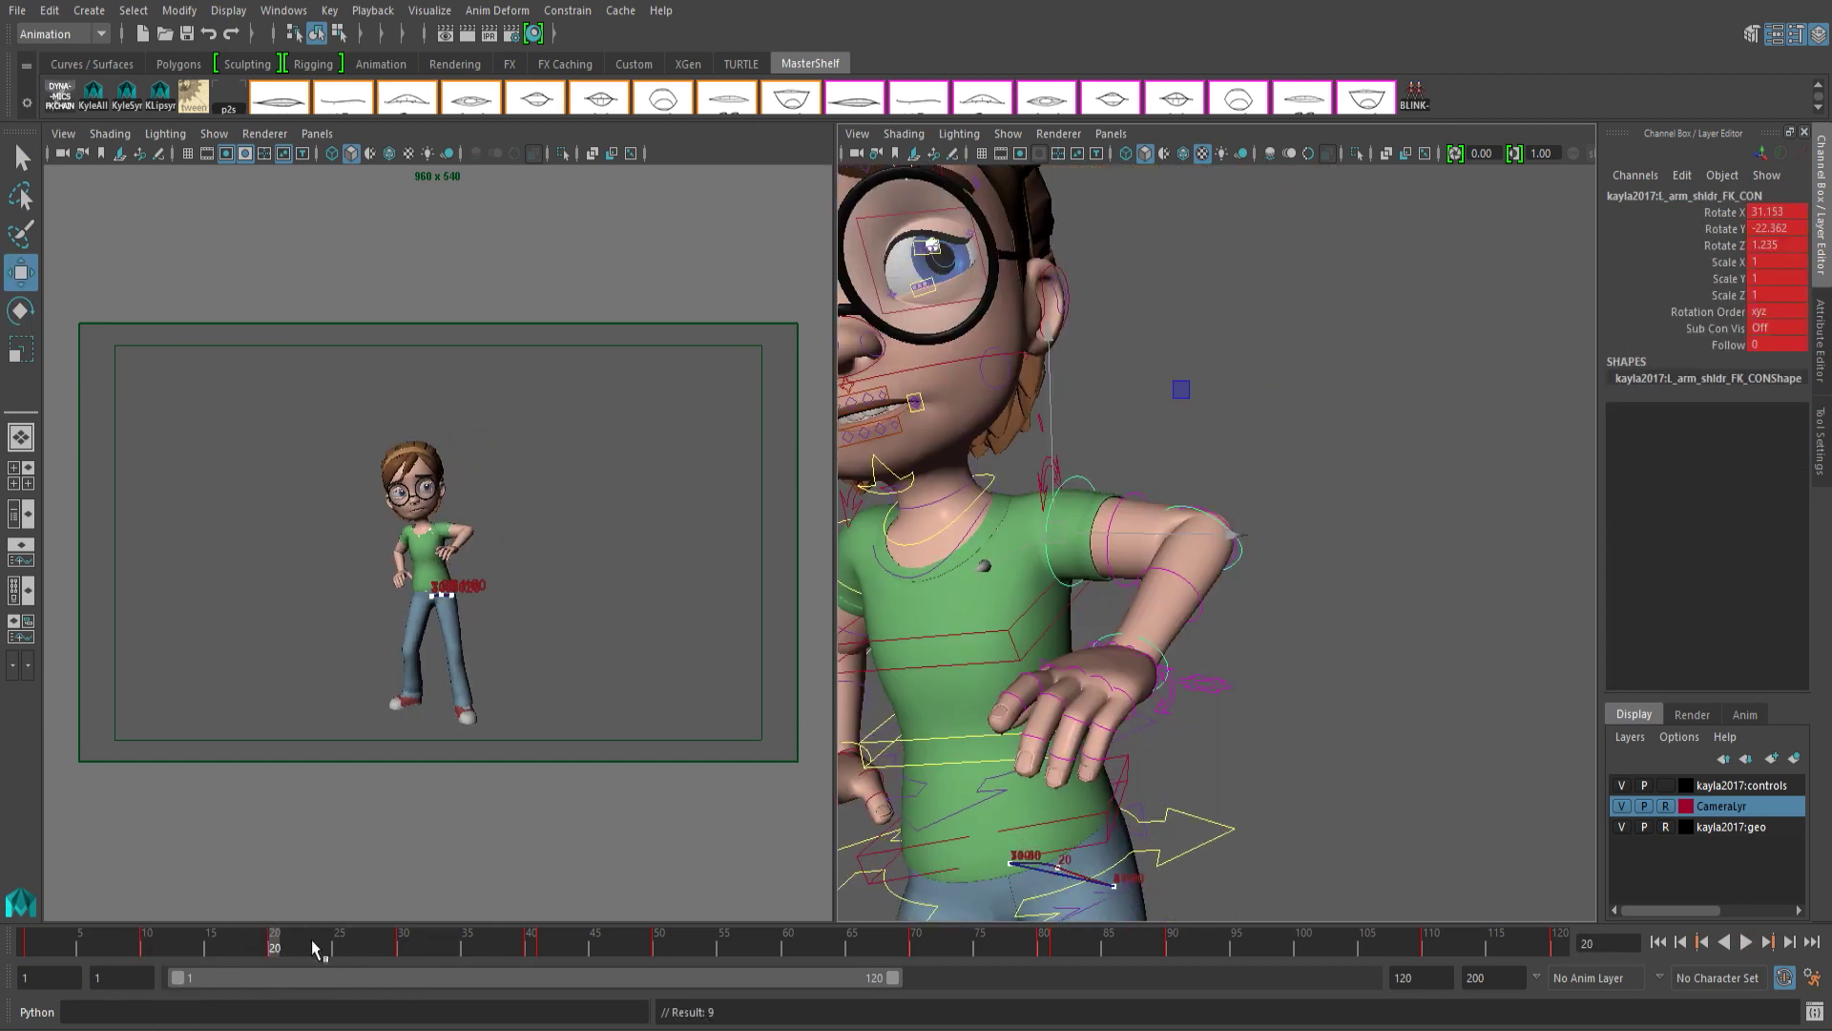
pyautogui.press('e')
pyautogui.keyDown('alt'); pyautogui.moveTo(1412, 704); pyautogui.dragTo(1288, 745); pyautogui.keyUp('alt')
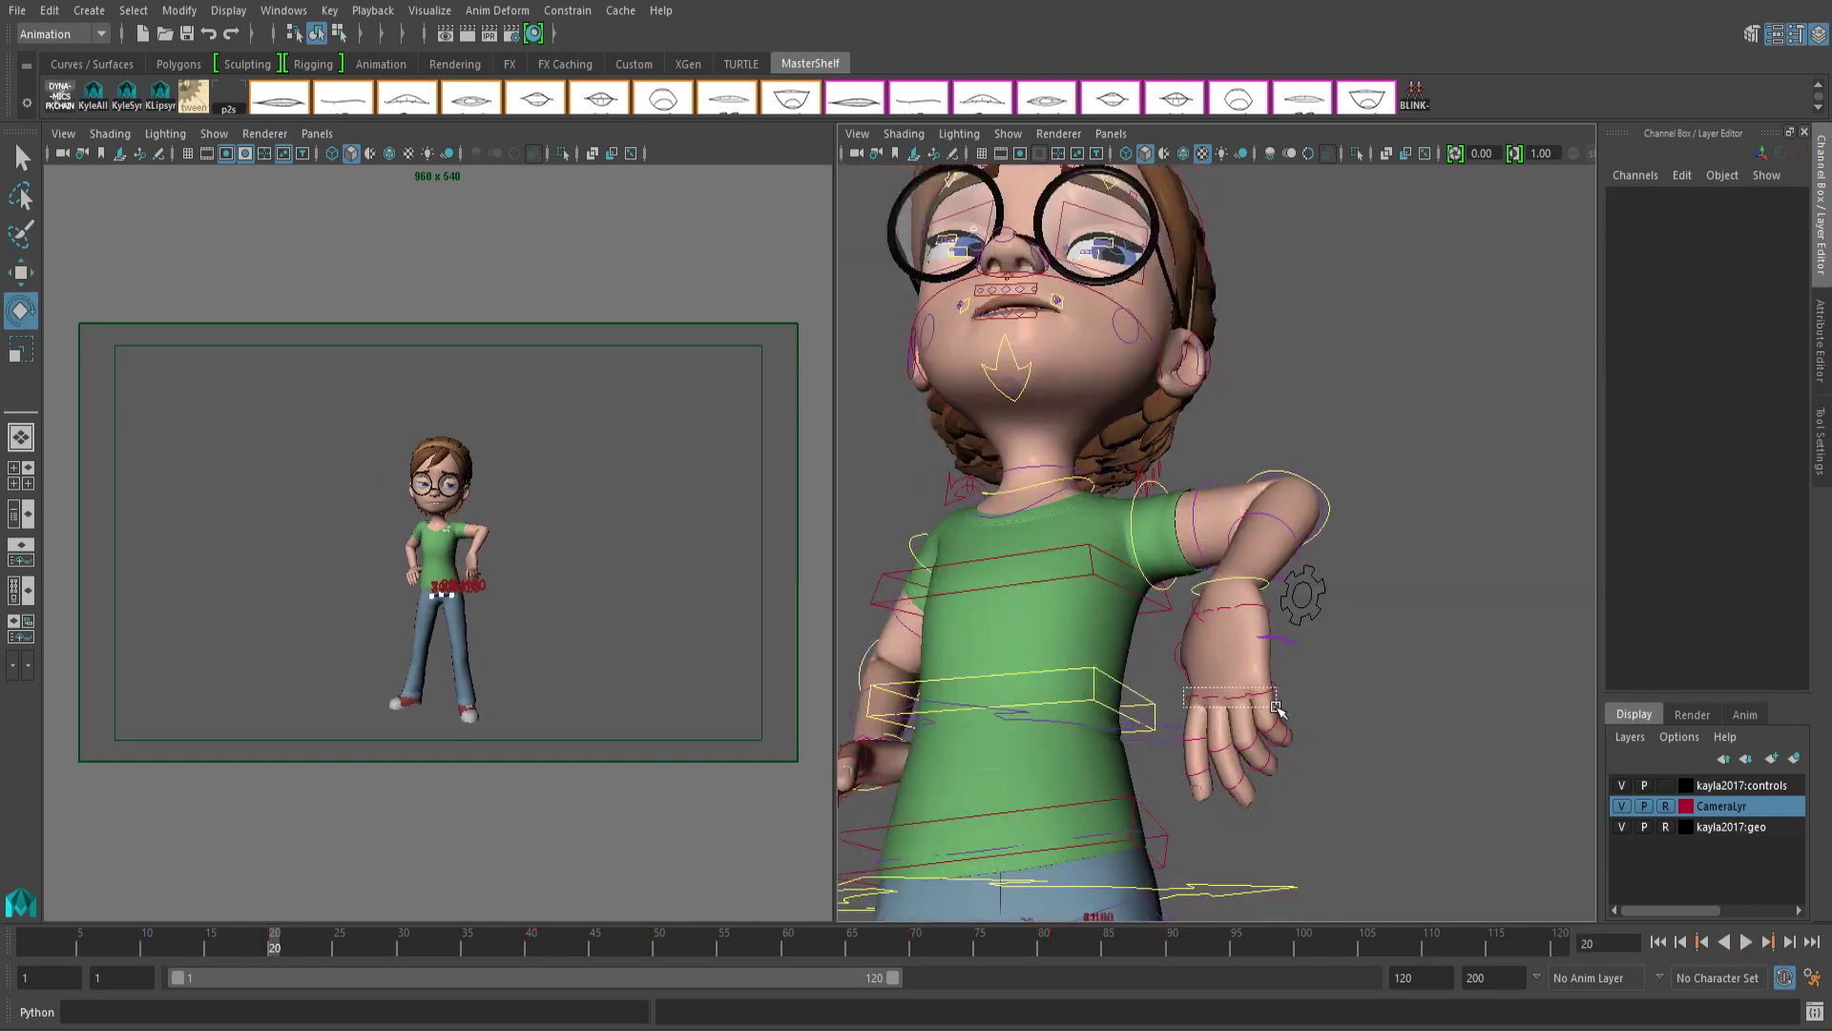
pyautogui.click(1187, 807)
pyautogui.moveTo(1187, 809)
pyautogui.keyDown('alt'); pyautogui.mouseDown()
pyautogui.moveTo(1232, 431)
pyautogui.moveTo(1426, 676)
pyautogui.mouseUp(); pyautogui.keyUp('alt')
pyautogui.click(1231, 430)
pyautogui.press('Down')
pyautogui.hotkey('alt', 'v')
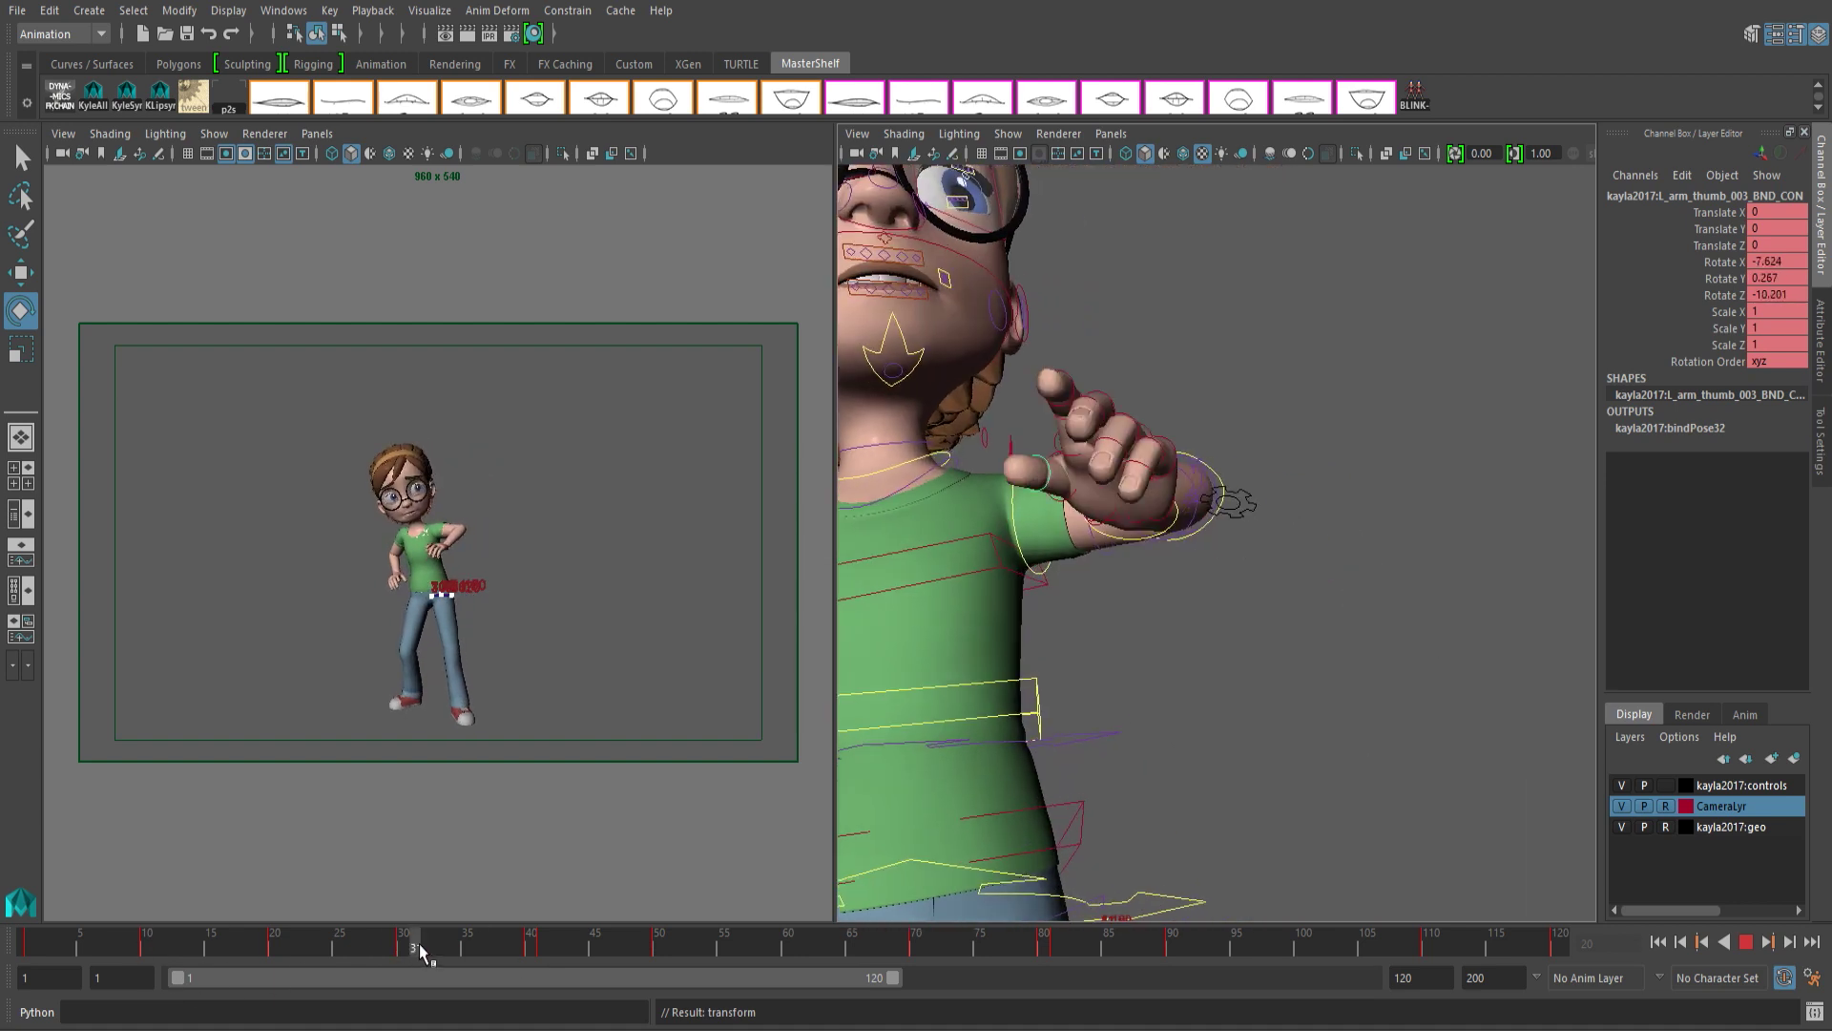
pyautogui.press('Escape')
pyautogui.keyDown('alt'); pyautogui.moveTo(1216, 574); pyautogui.dragTo(1128, 631); pyautogui.keyUp('alt')
pyautogui.click(1129, 630)
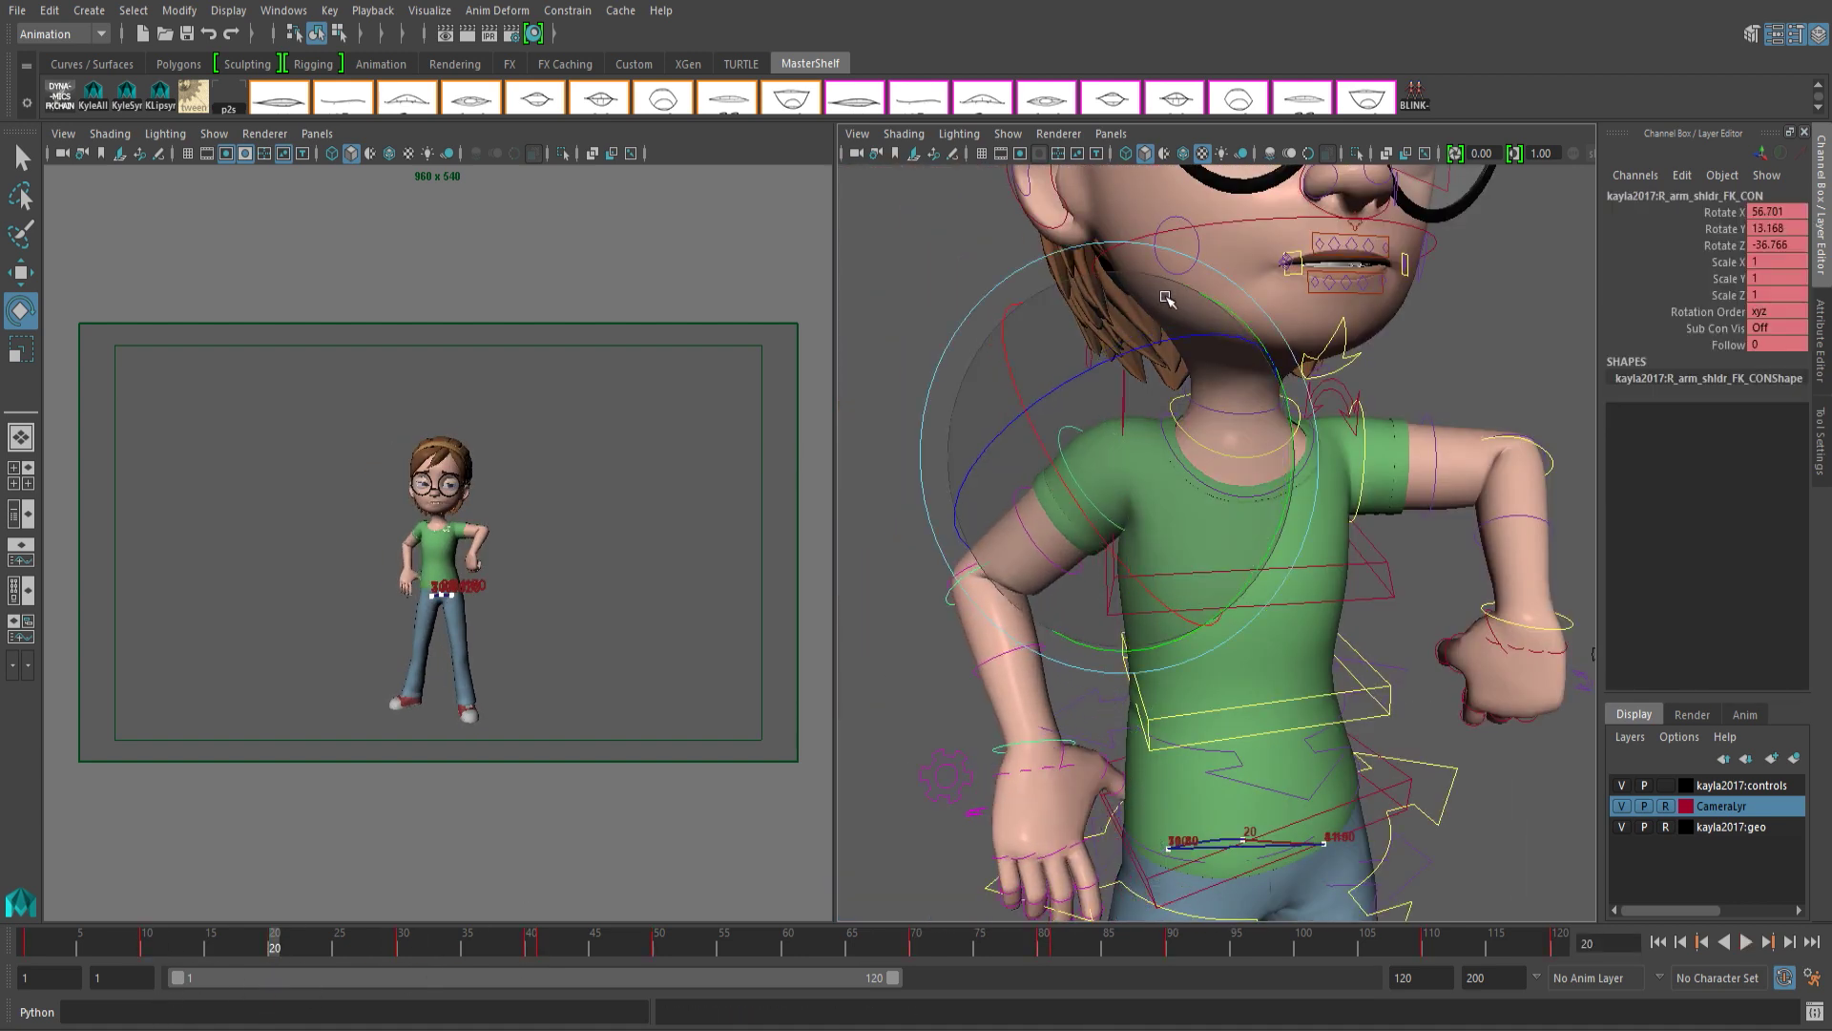
pyautogui.moveTo(1165, 297)
pyautogui.keyDown('alt'); pyautogui.mouseDown()
pyautogui.moveTo(952, 688)
pyautogui.moveTo(989, 711)
pyautogui.mouseUp(); pyautogui.keyUp('alt')
pyautogui.moveTo(987, 711); pyautogui.dragTo(1060, 734)
pyautogui.hotkey('alt', 'v')
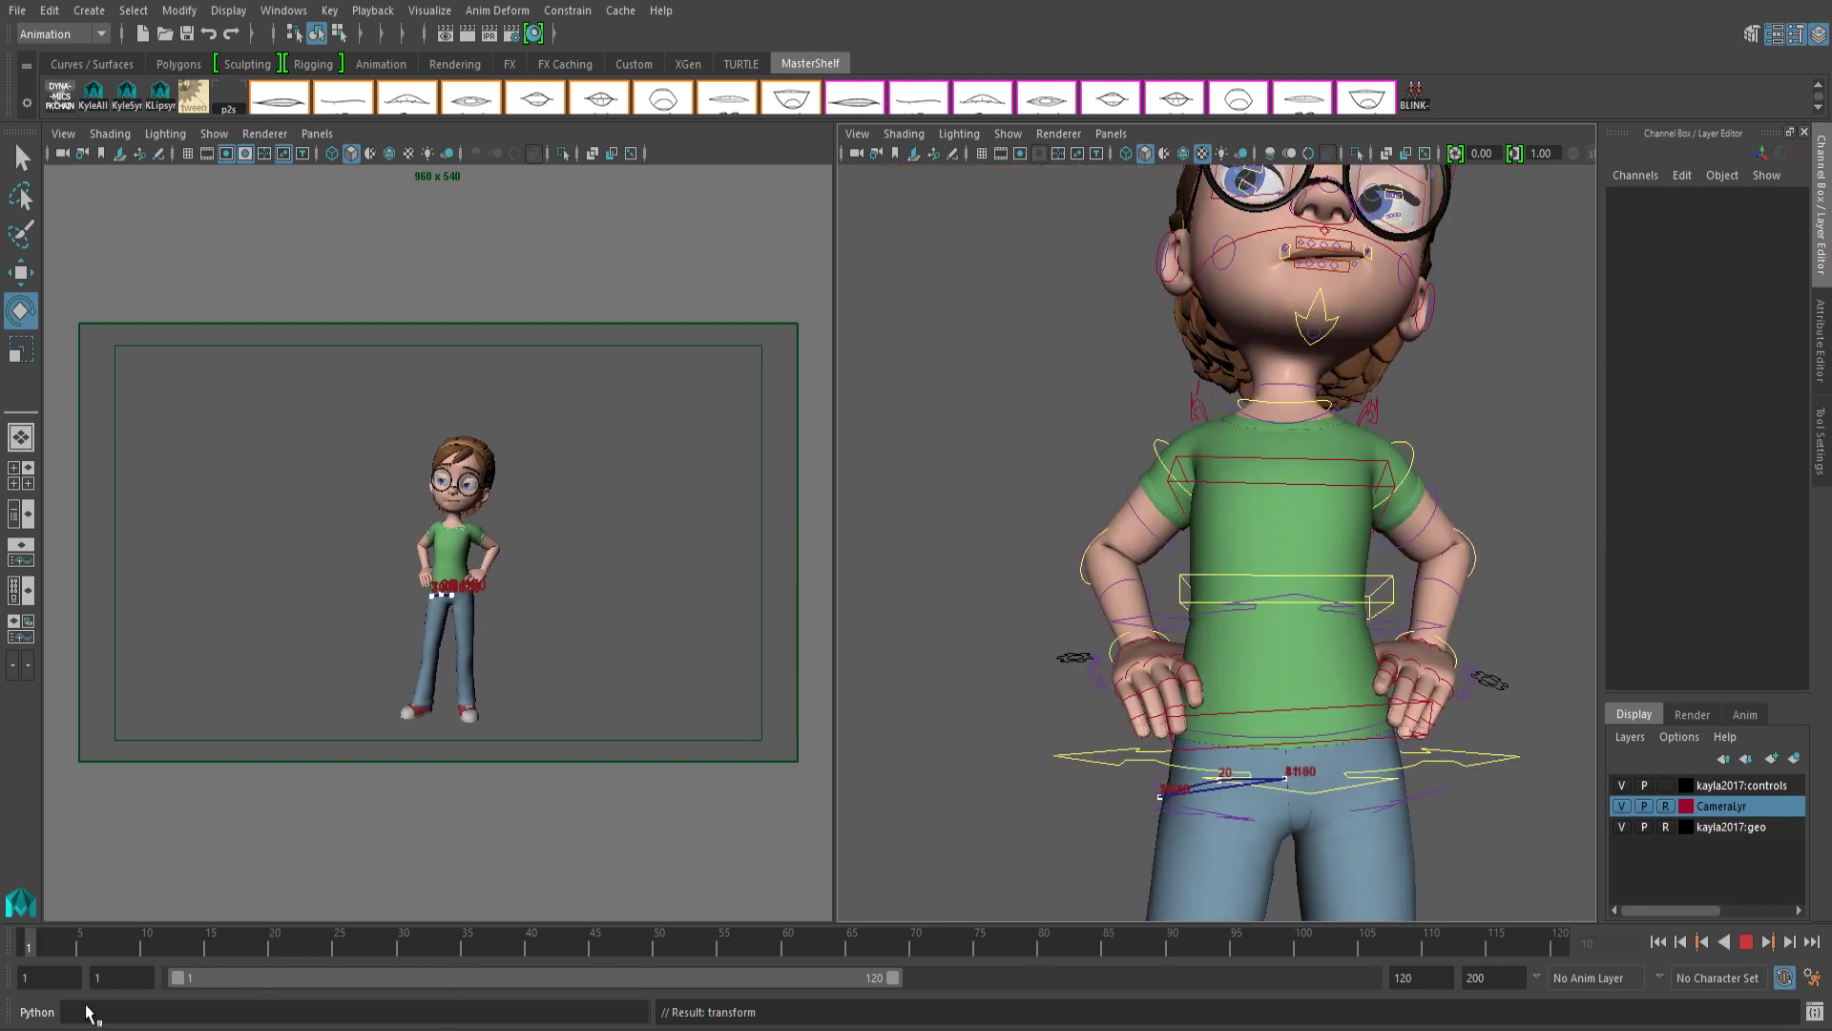
pyautogui.click(1229, 269)
pyautogui.hotkey('alt', 'v')
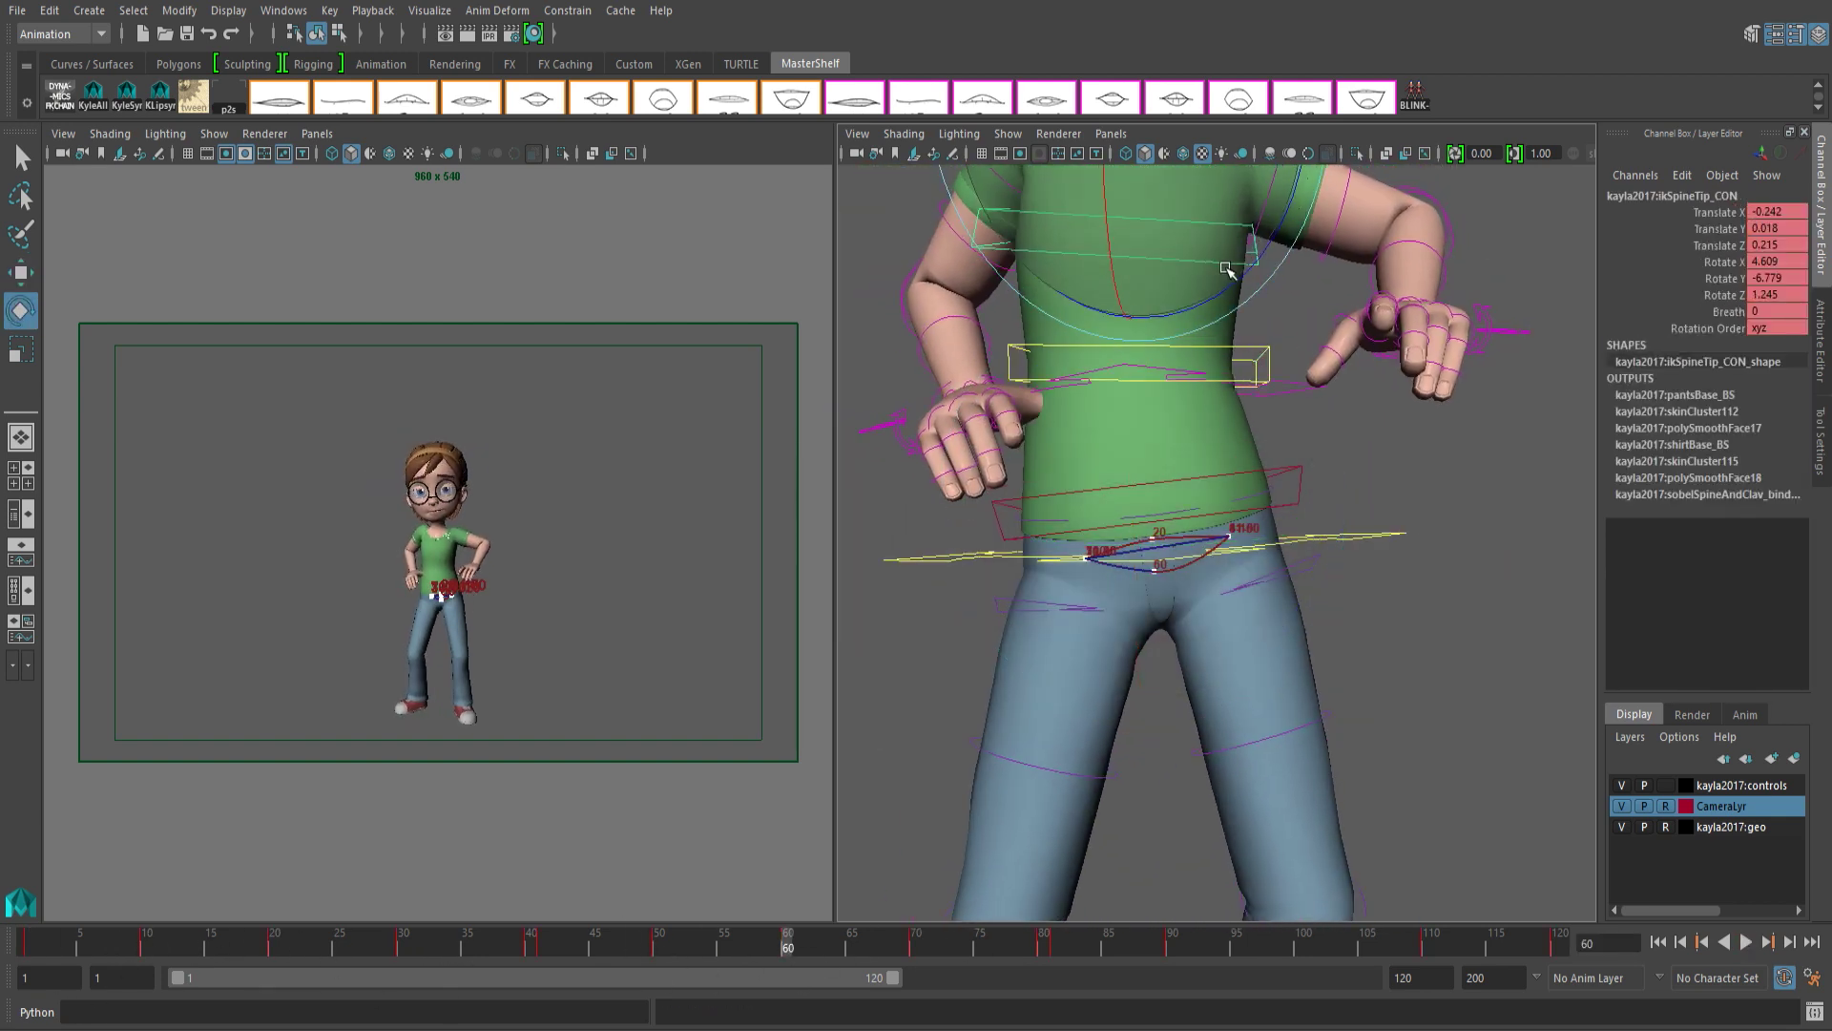
pyautogui.press('w')
pyautogui.scroll(-5, 1229, 269)
pyautogui.click(1250, 505)
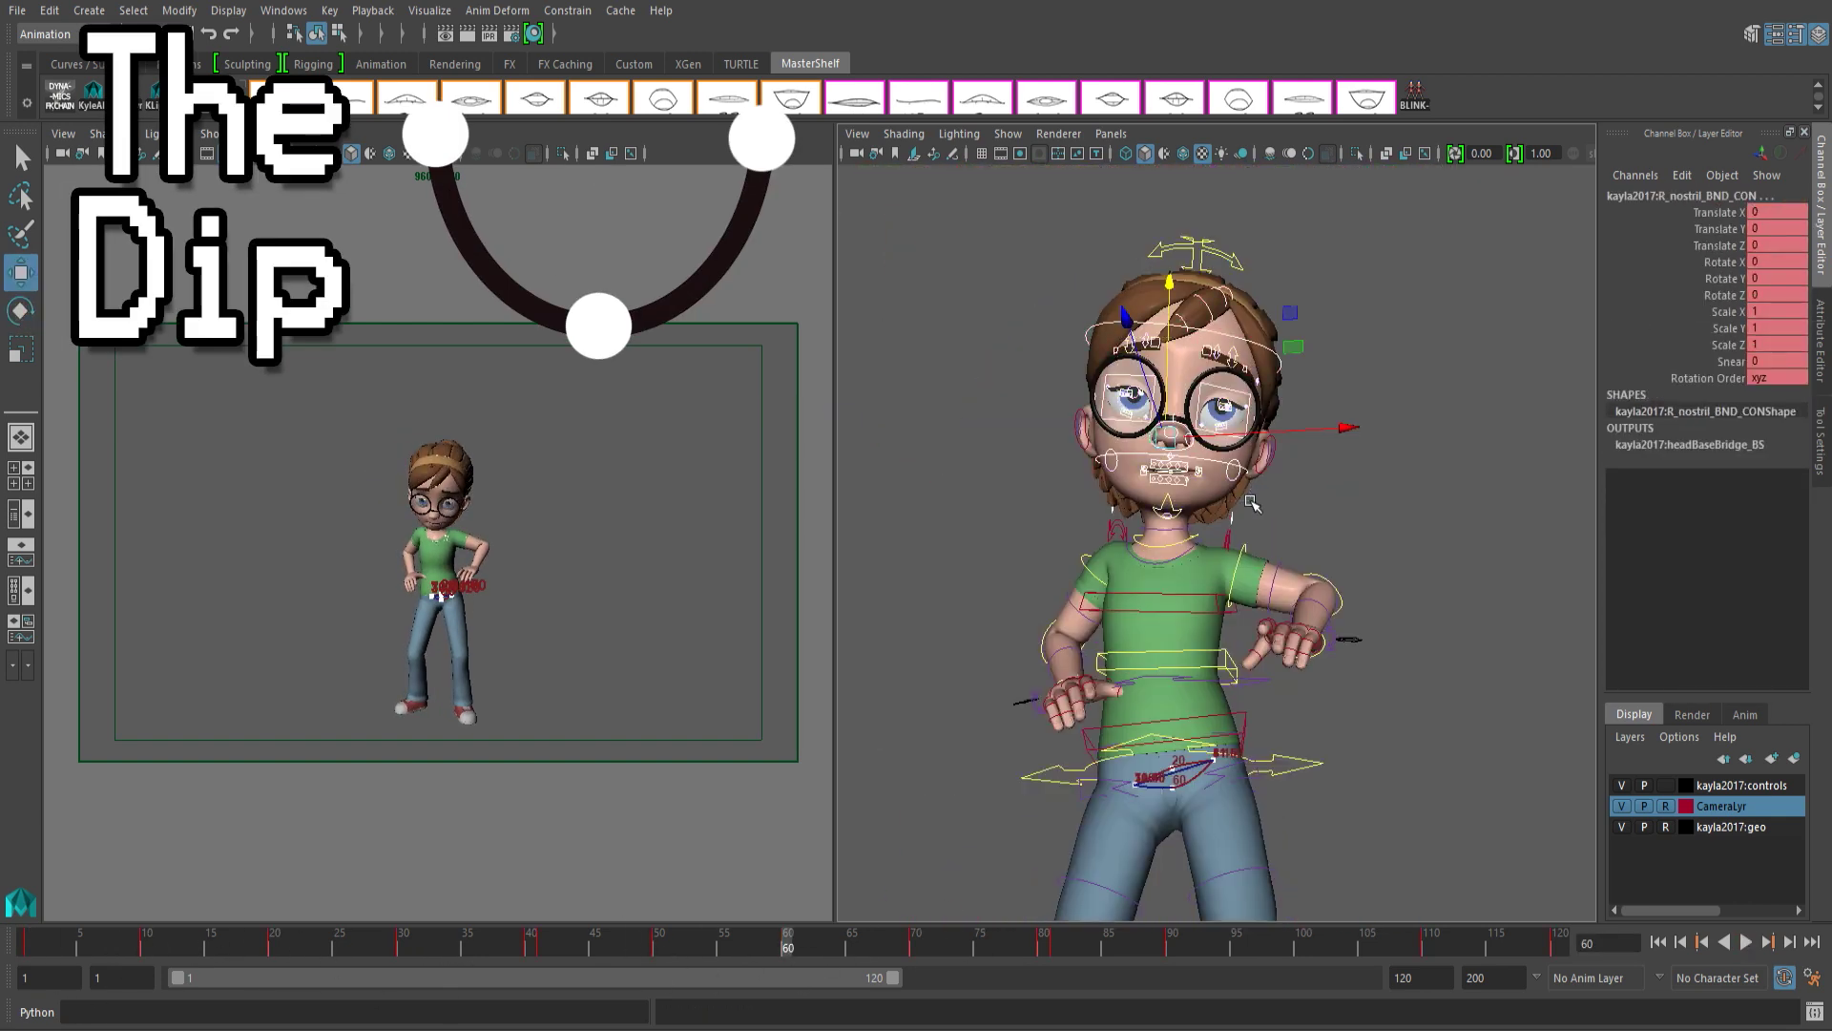
pyautogui.moveTo(792, 940); pyautogui.dragTo(793, 945)
pyautogui.click(1044, 722)
pyautogui.press('e')
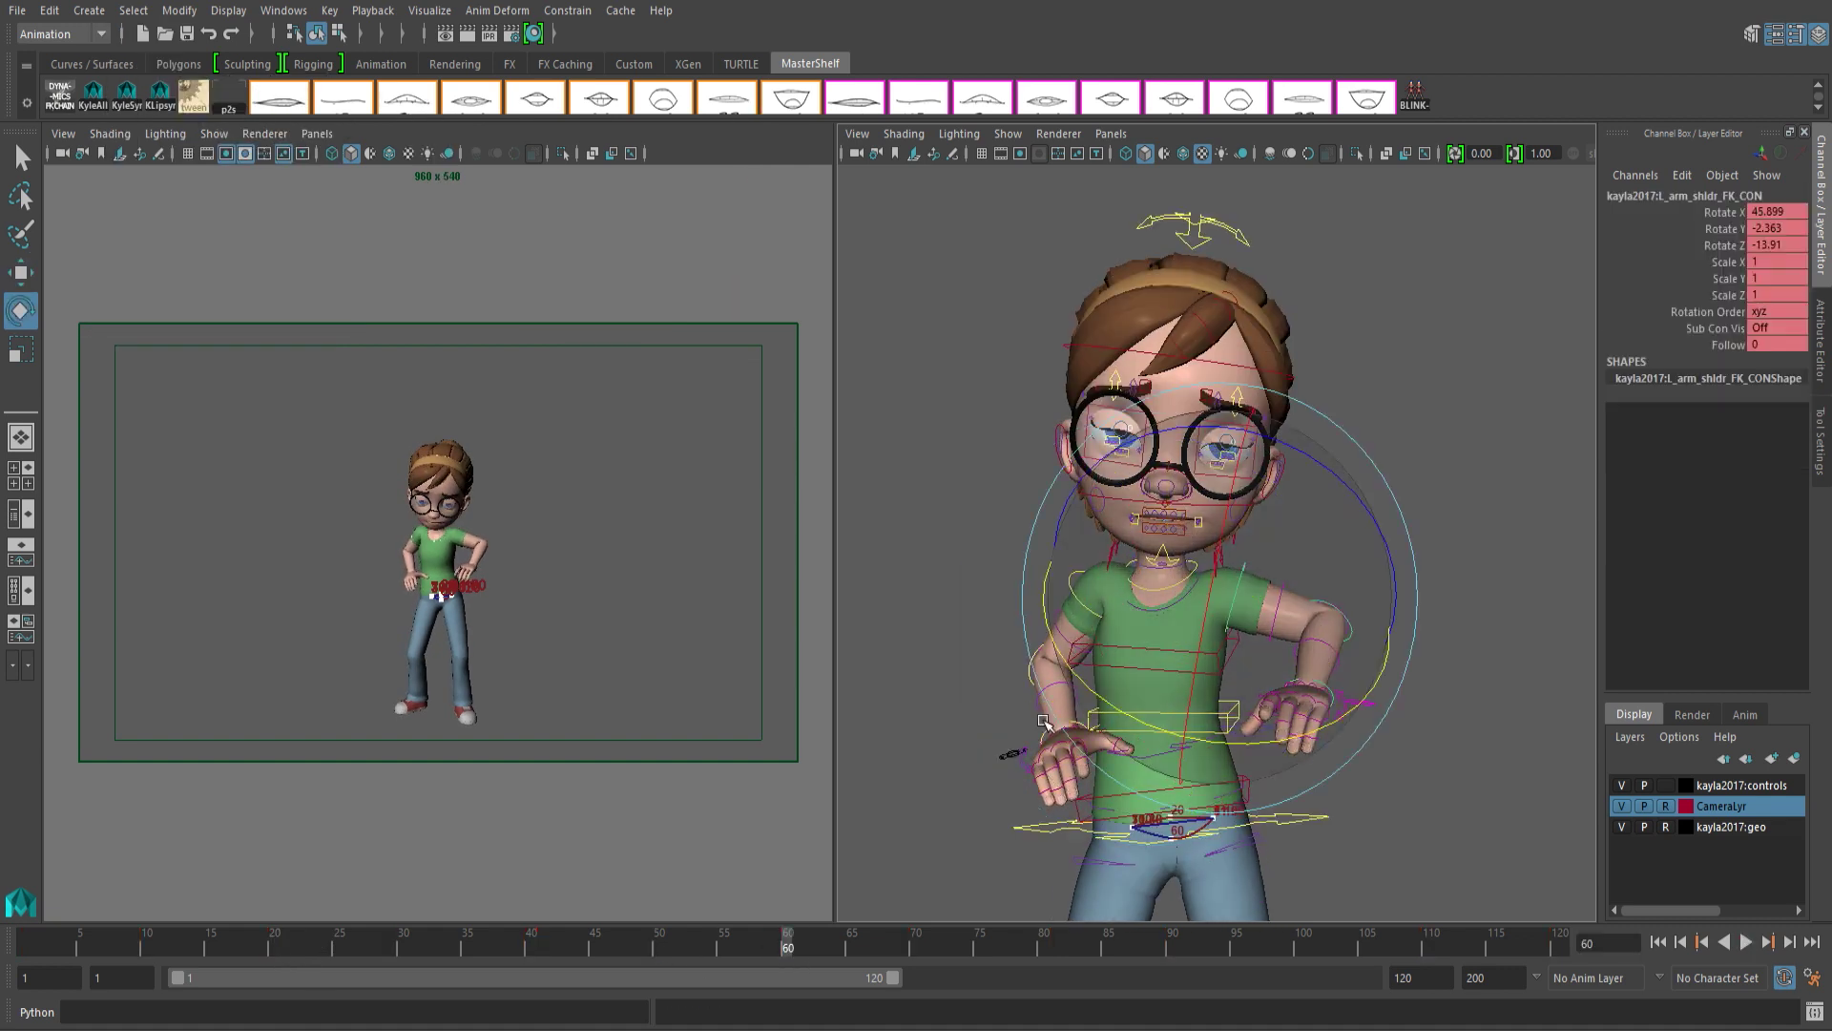
pyautogui.click(1272, 780)
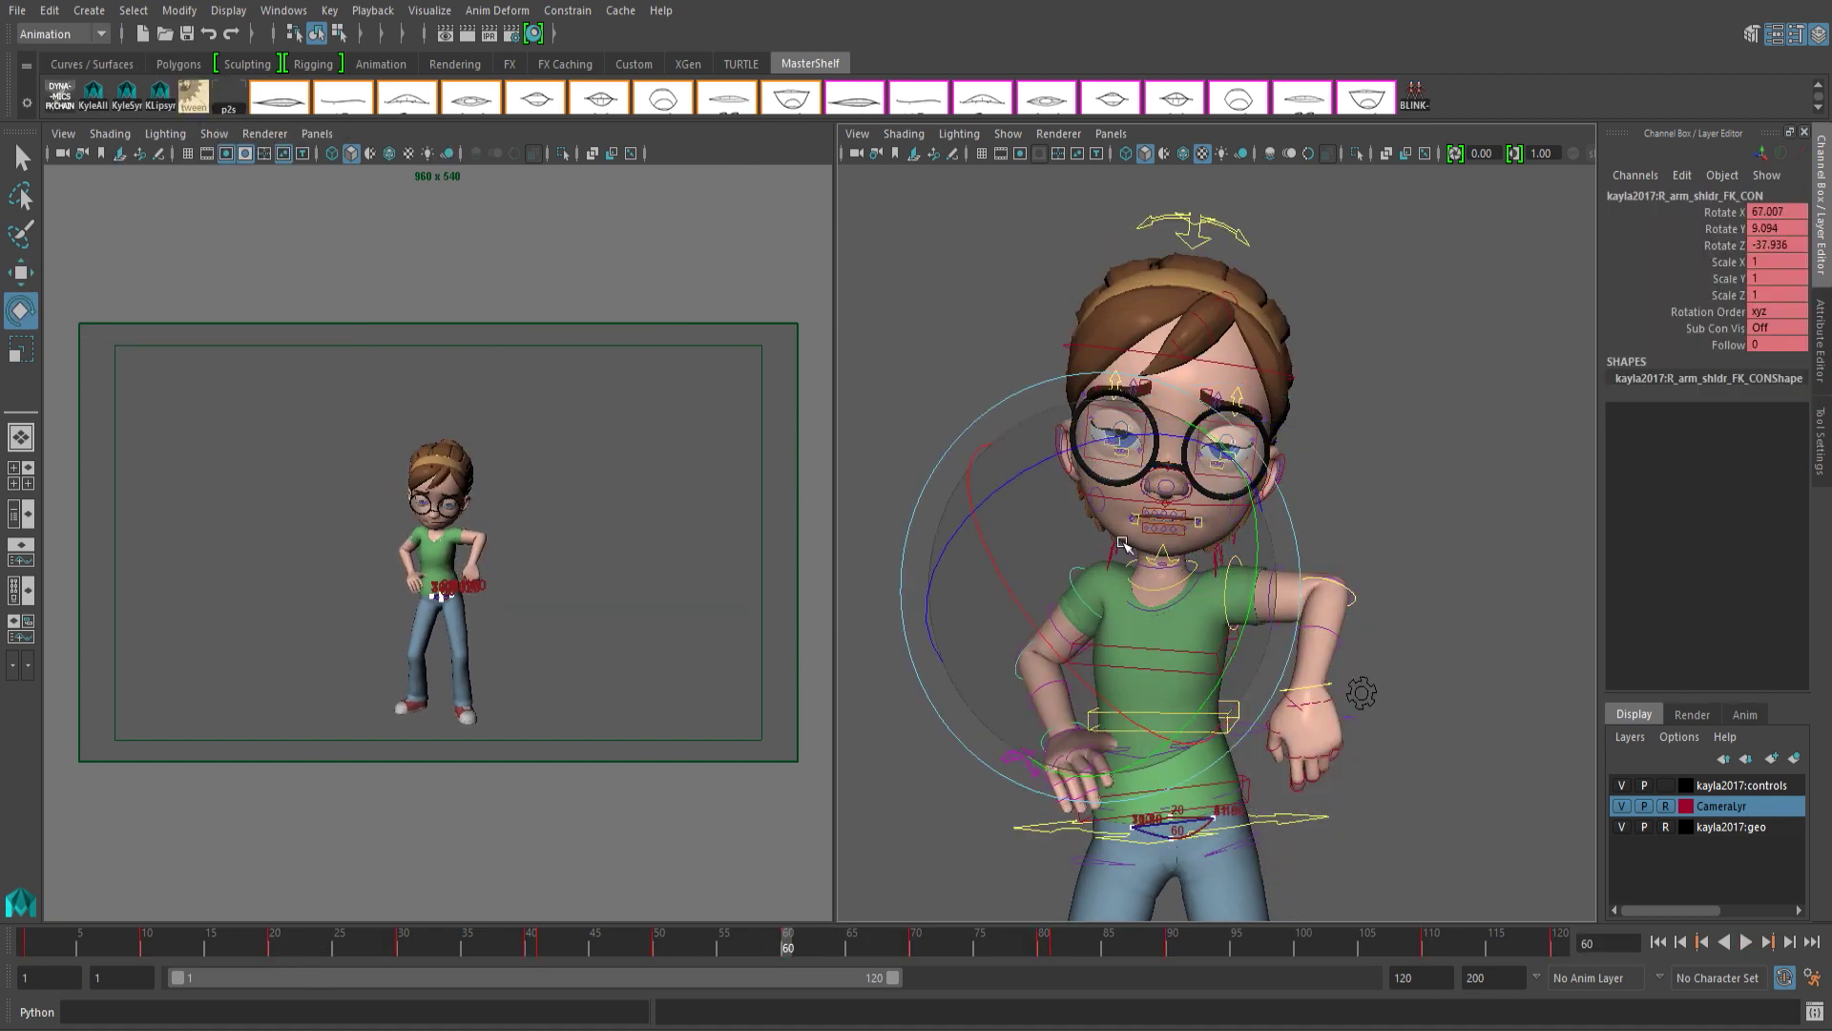
pyautogui.click(1051, 737)
pyautogui.click(1092, 759)
pyautogui.hotkey('alt', 'v')
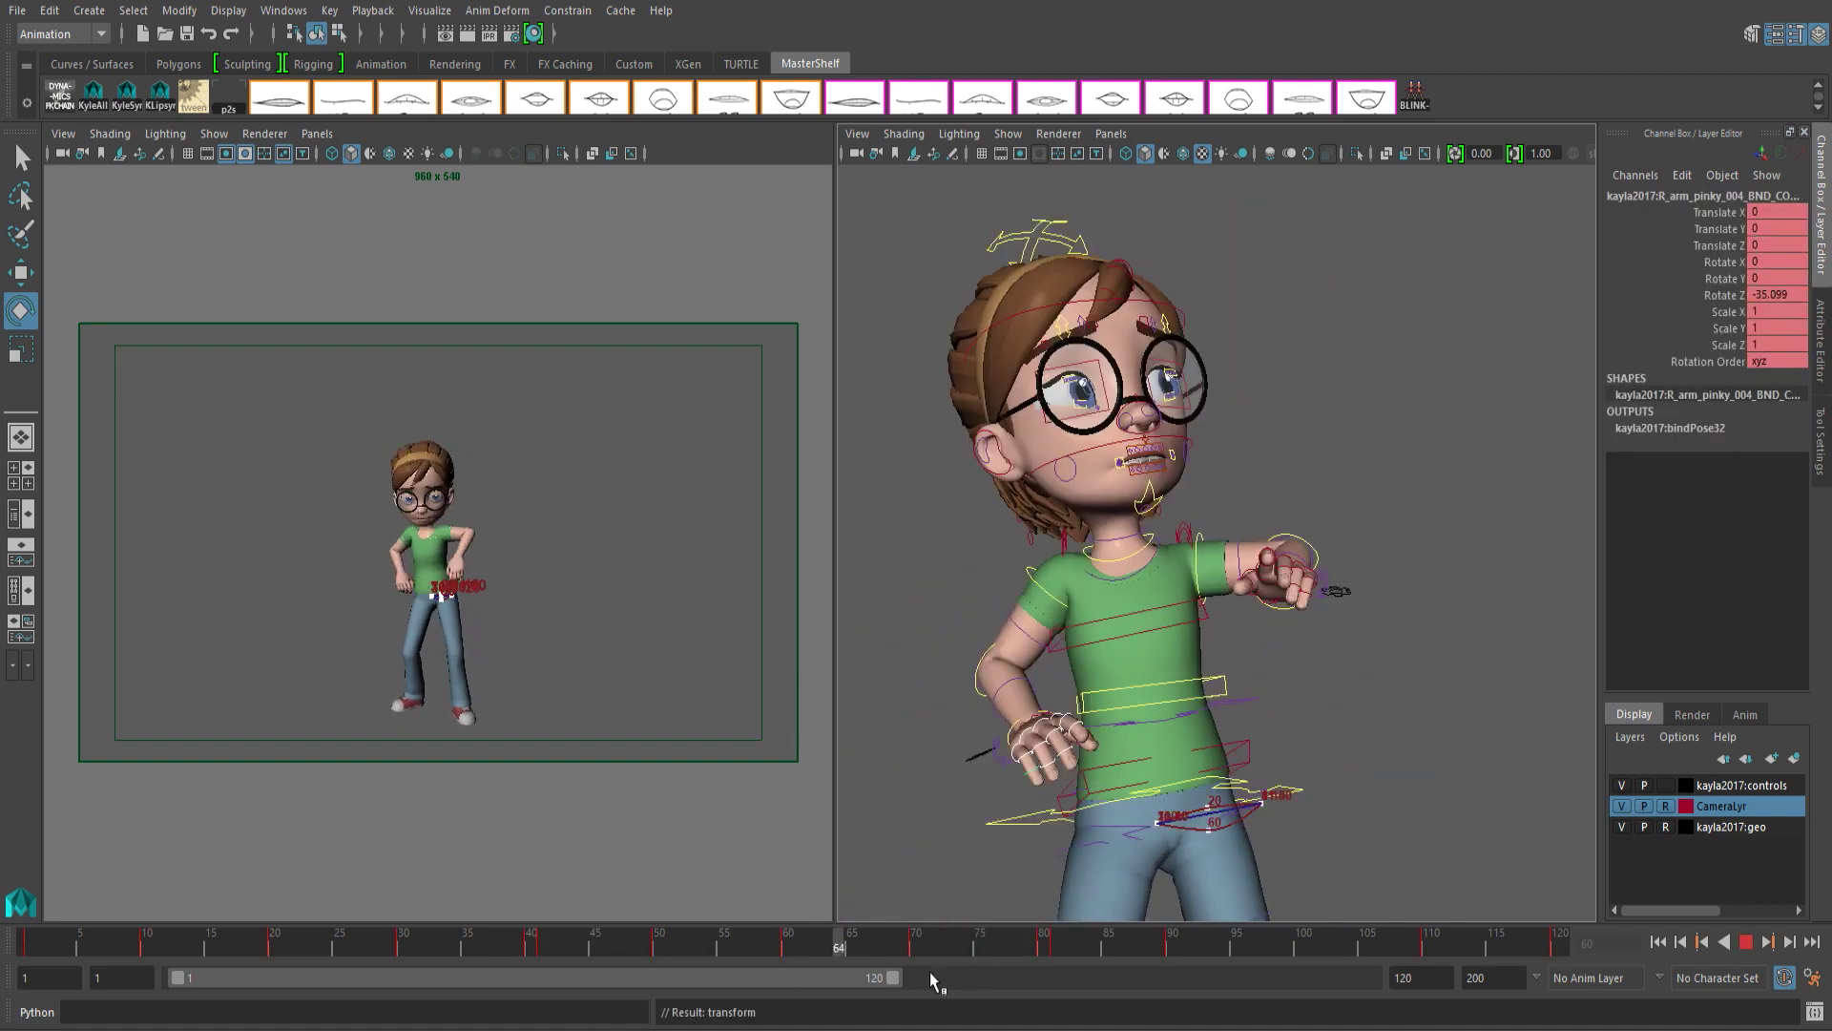
pyautogui.moveTo(1000, 935); pyautogui.dragTo(563, 972)
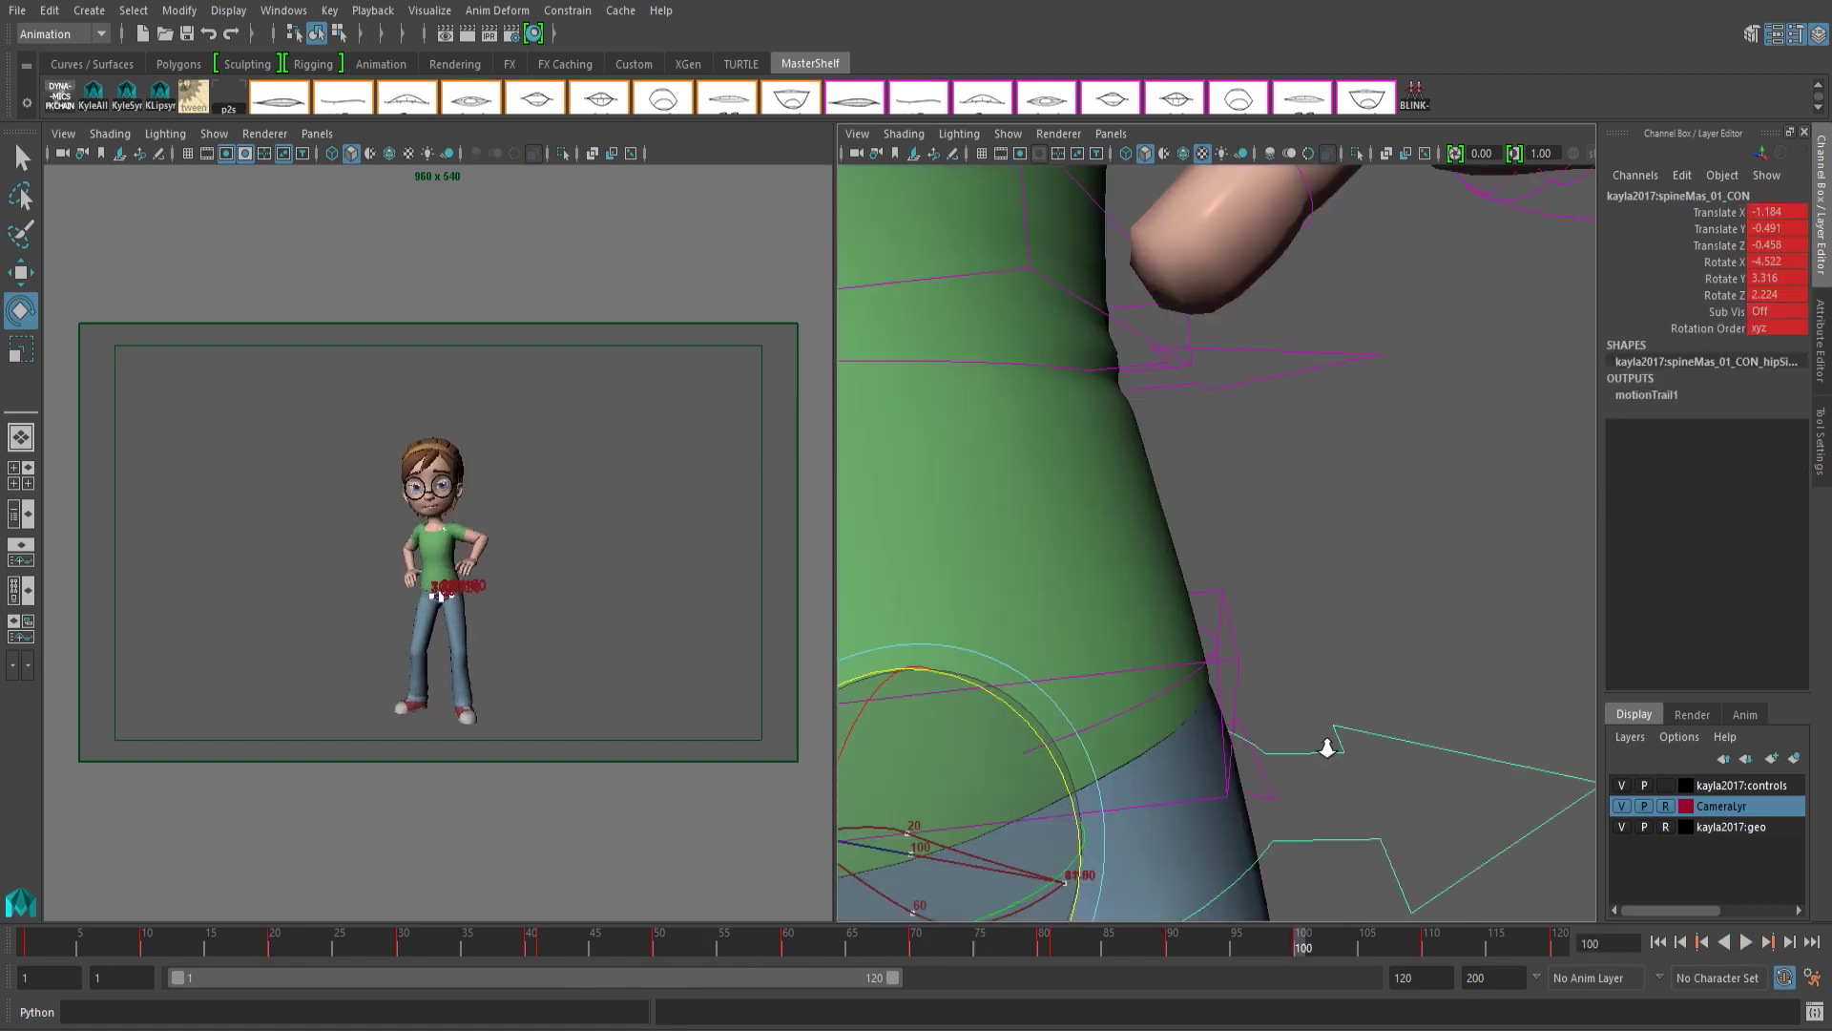
pyautogui.click(1224, 338)
pyautogui.hotkey('alt', 'v')
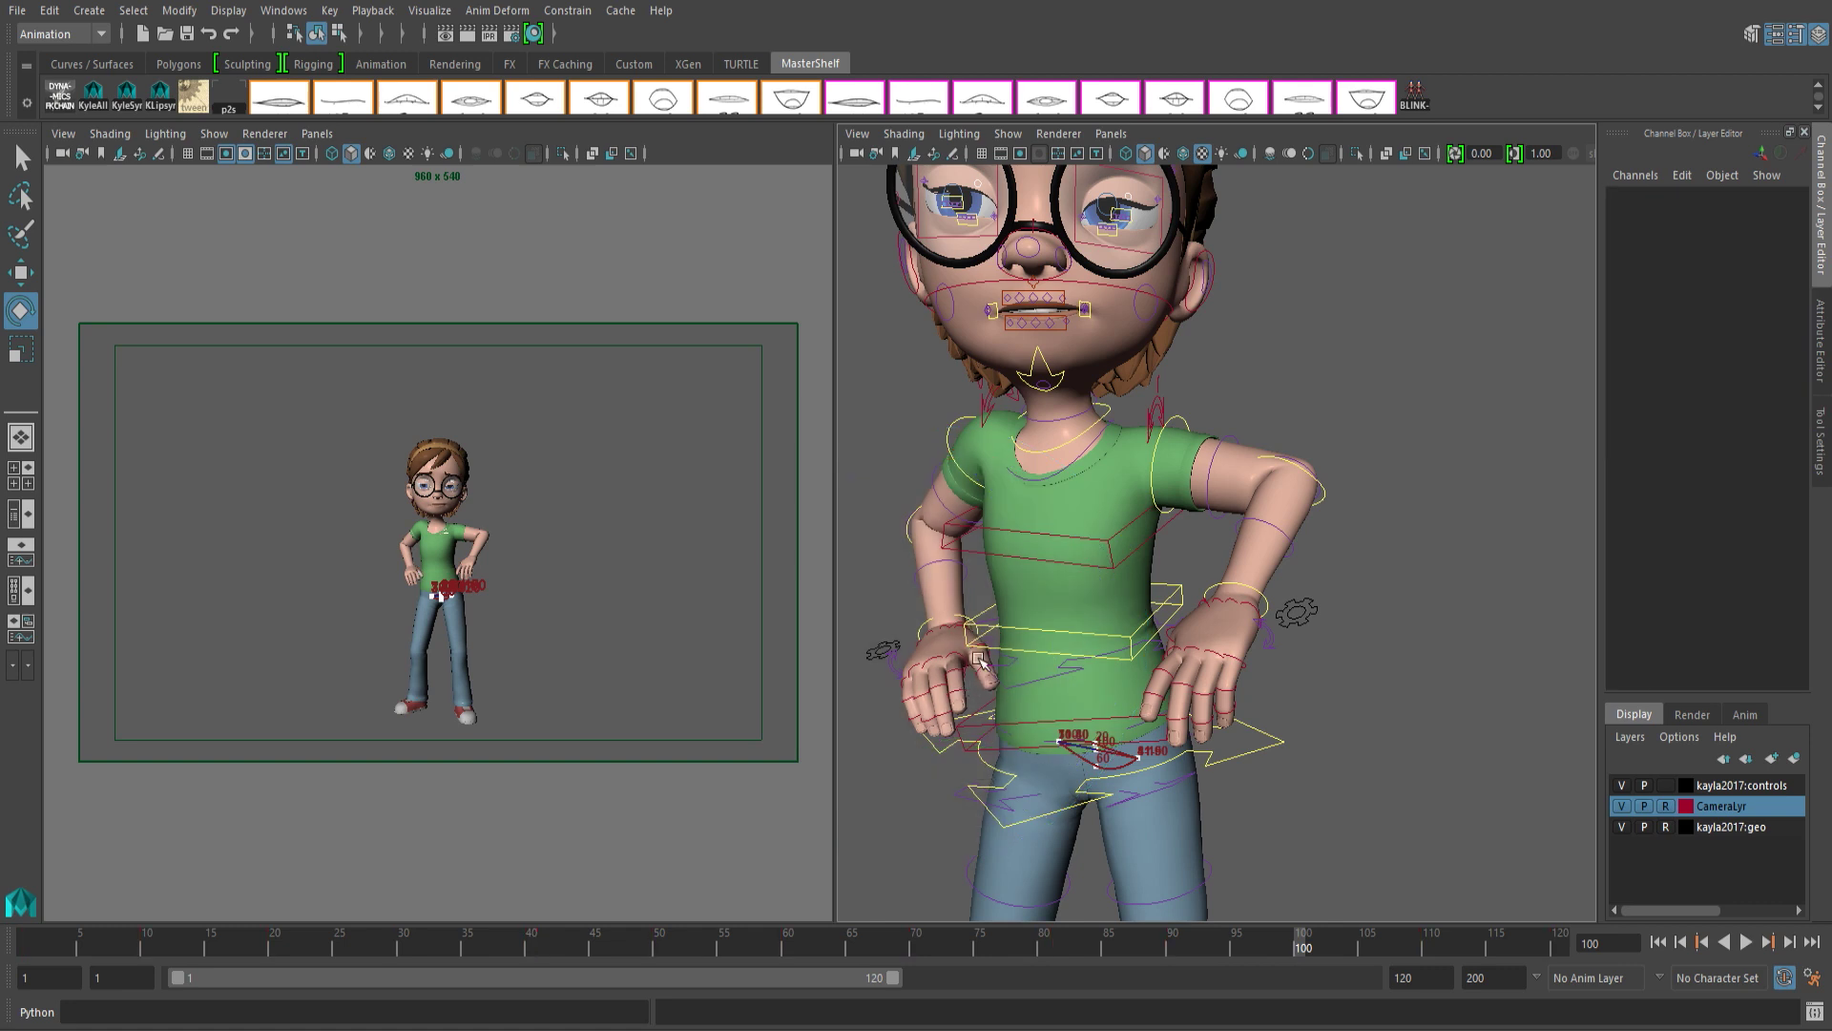
pyautogui.scroll(3, 963, 623)
# Select the right-hand and left-ankle controls, then play the animation and stop at frame 20
pyautogui.click(1059, 674)
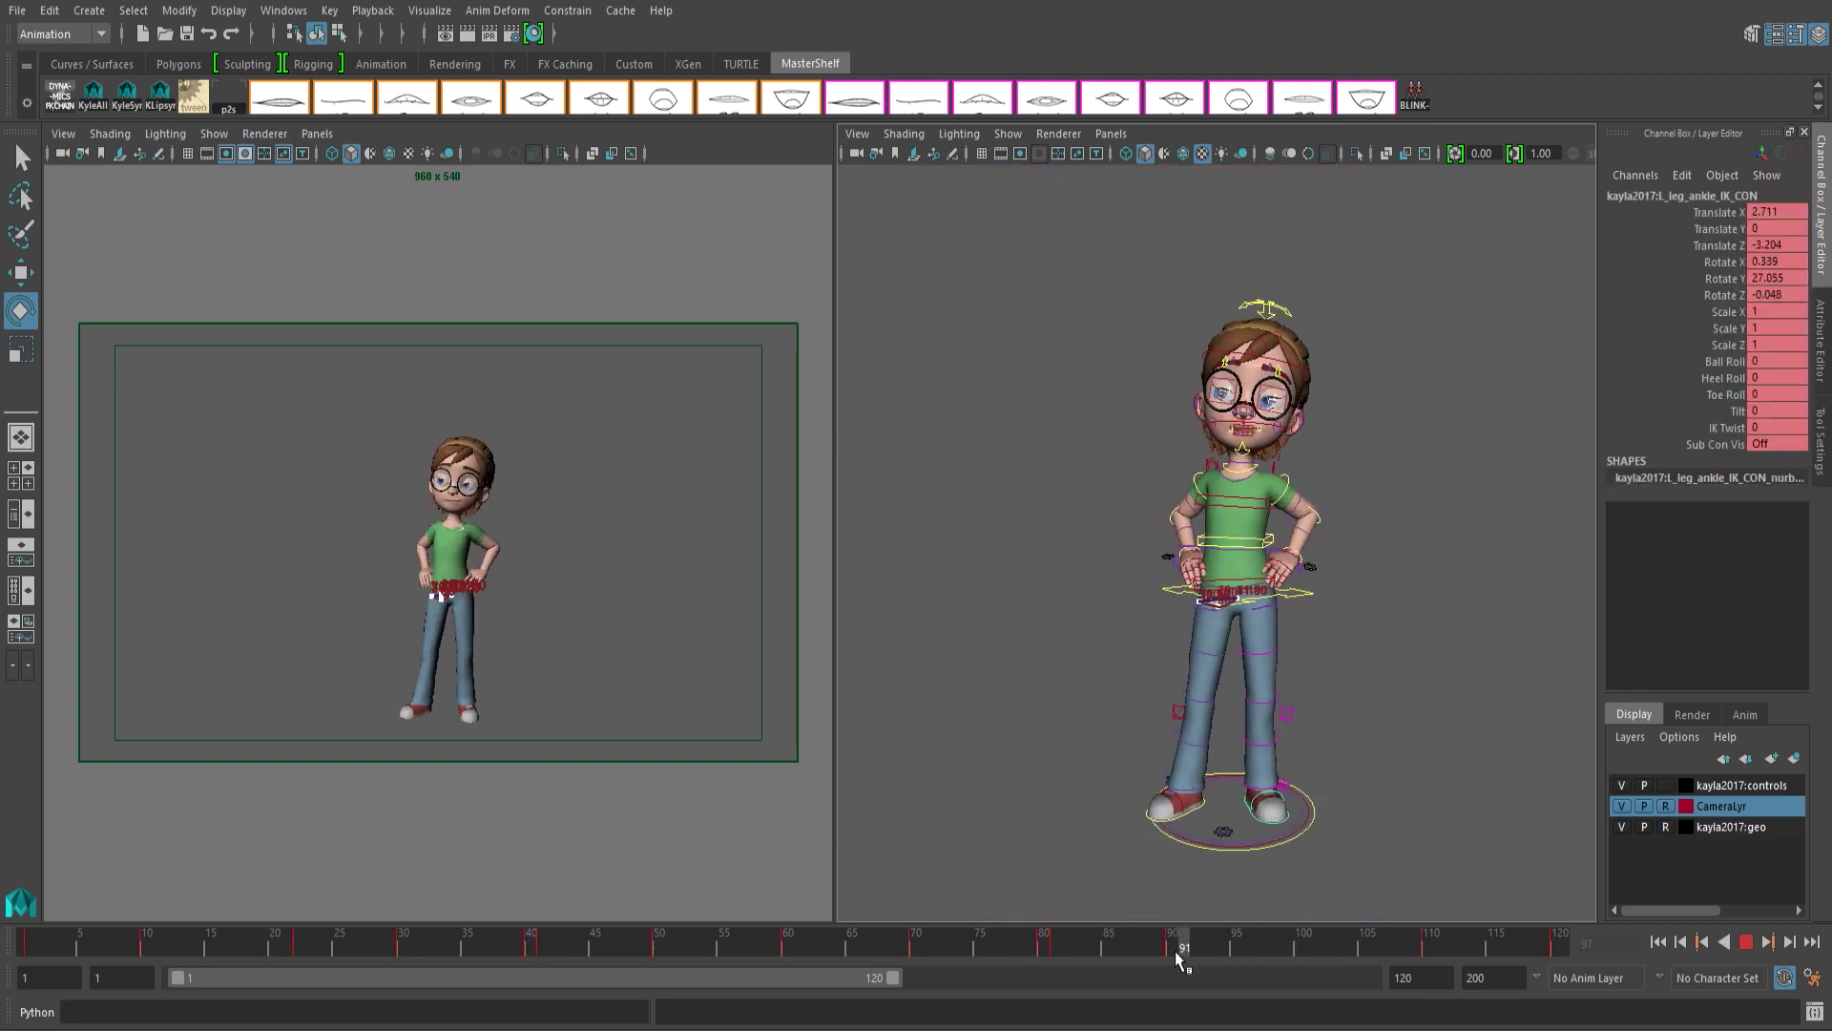
pyautogui.click(1186, 905)
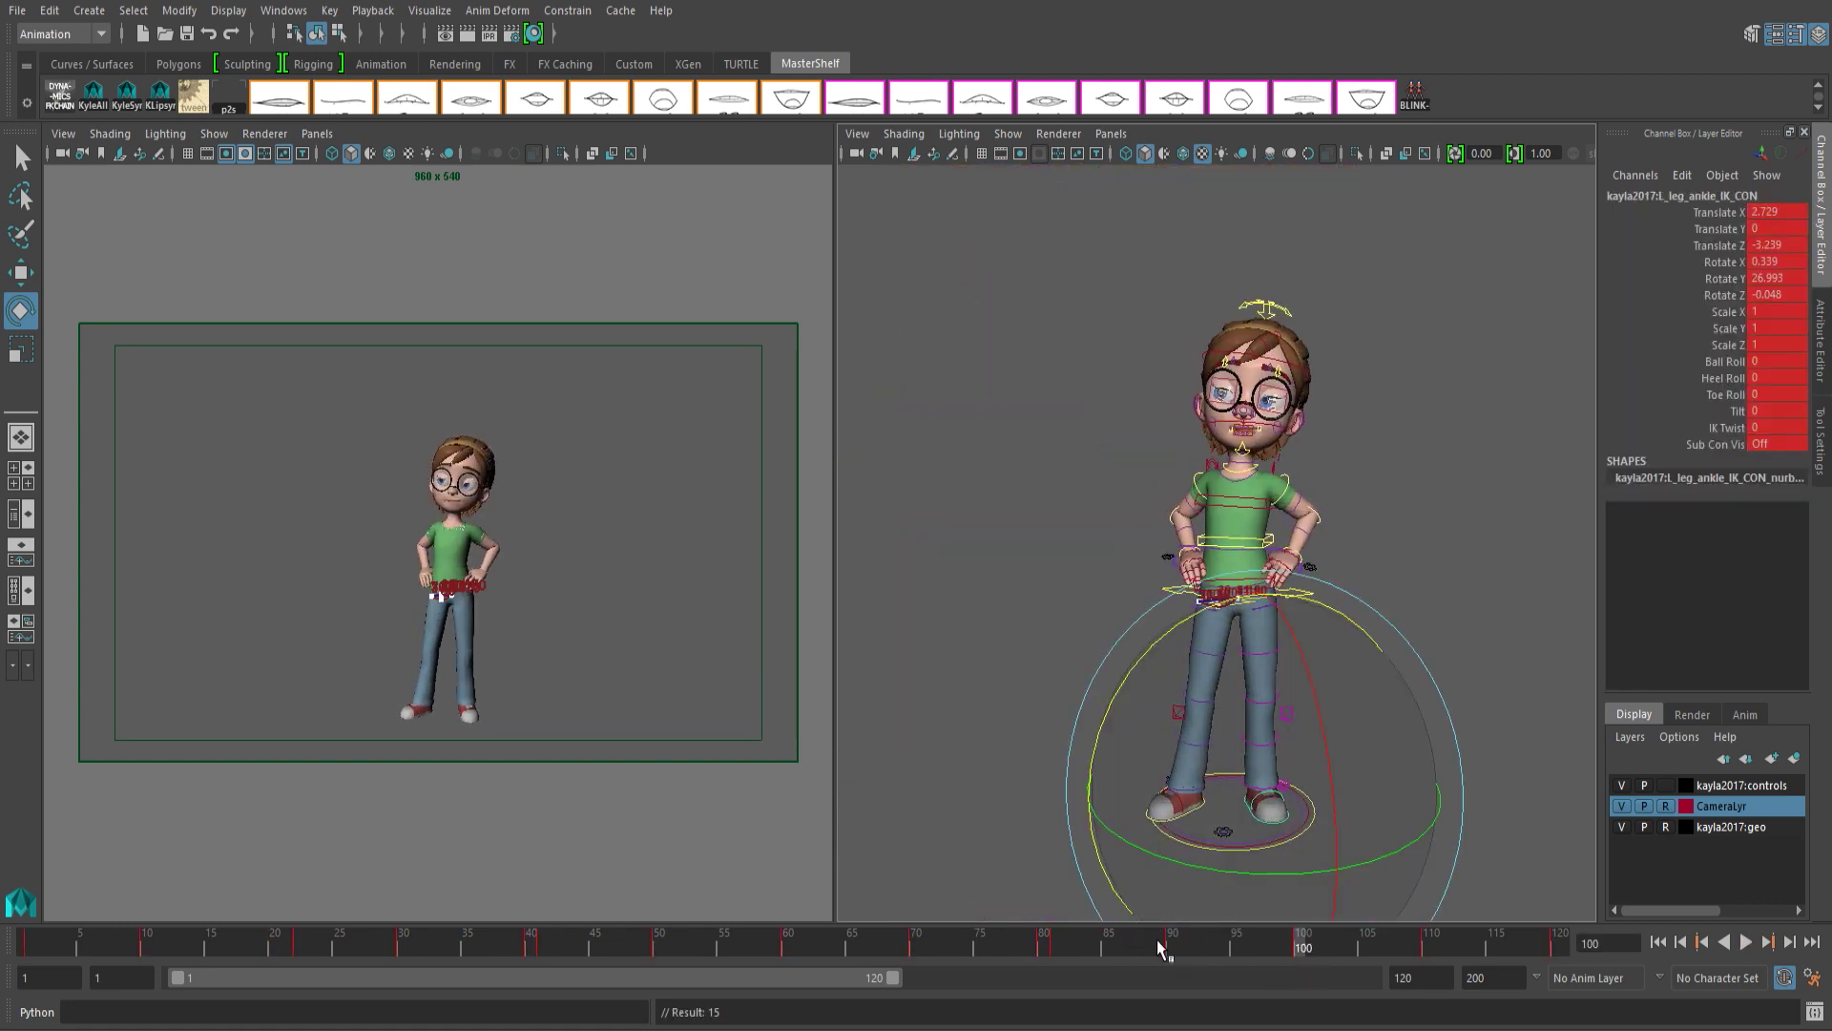
pyautogui.hotkey('alt', 'v')
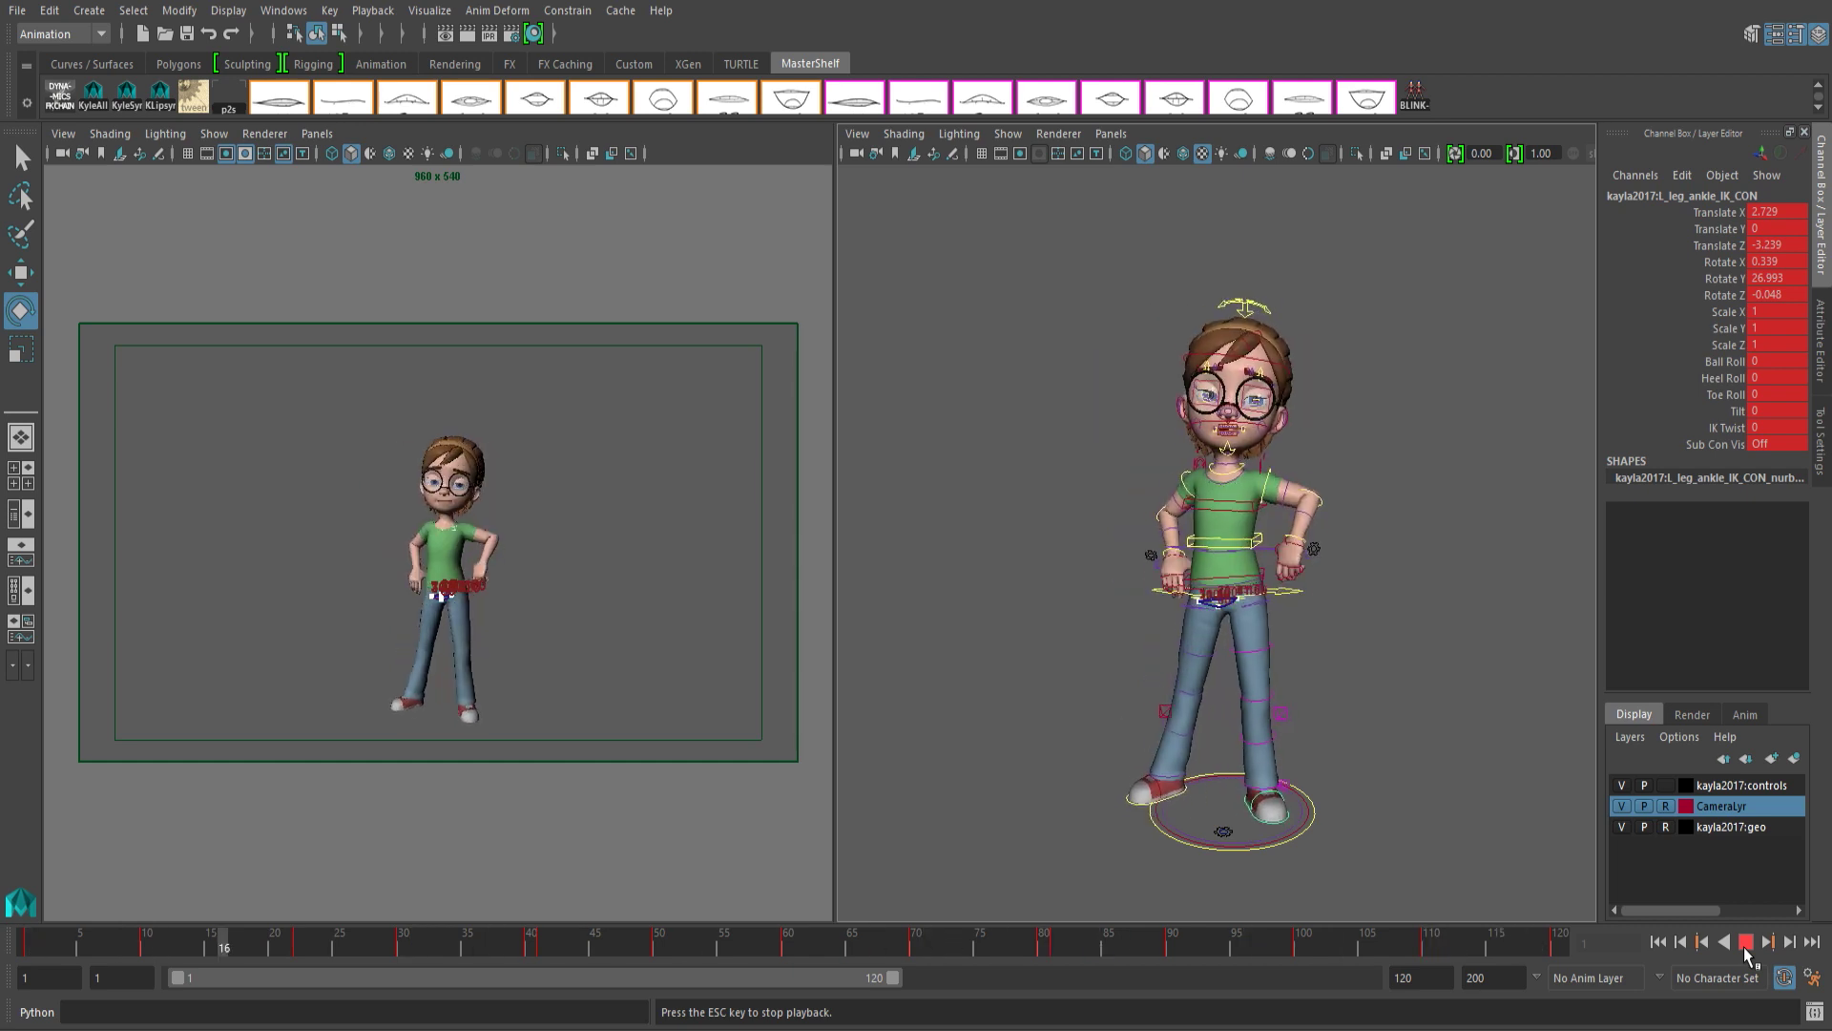
pyautogui.click(1748, 940)
# Marquee-select every rig control and convert their frame-20 keys to breakdowns
pyautogui.moveTo(1374, 272); pyautogui.dragTo(1082, 855)
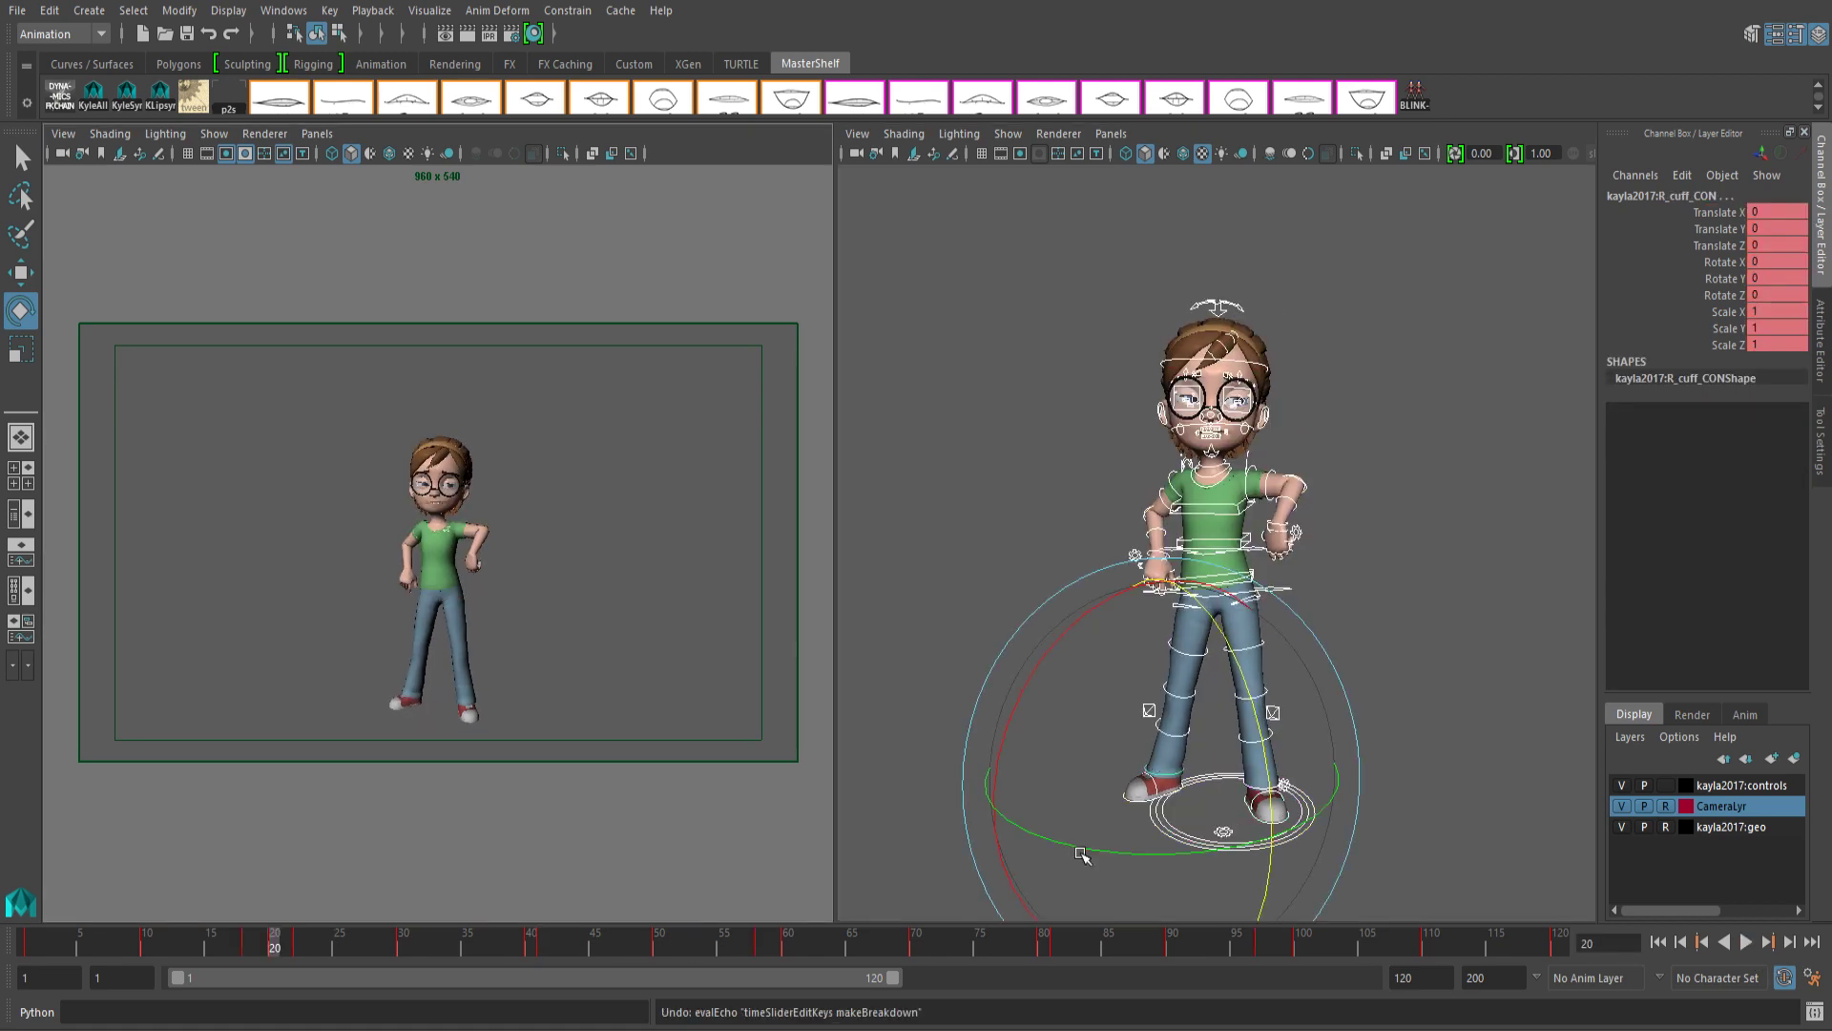
pyautogui.rightClick(277, 943)
pyautogui.moveTo(383, 734)
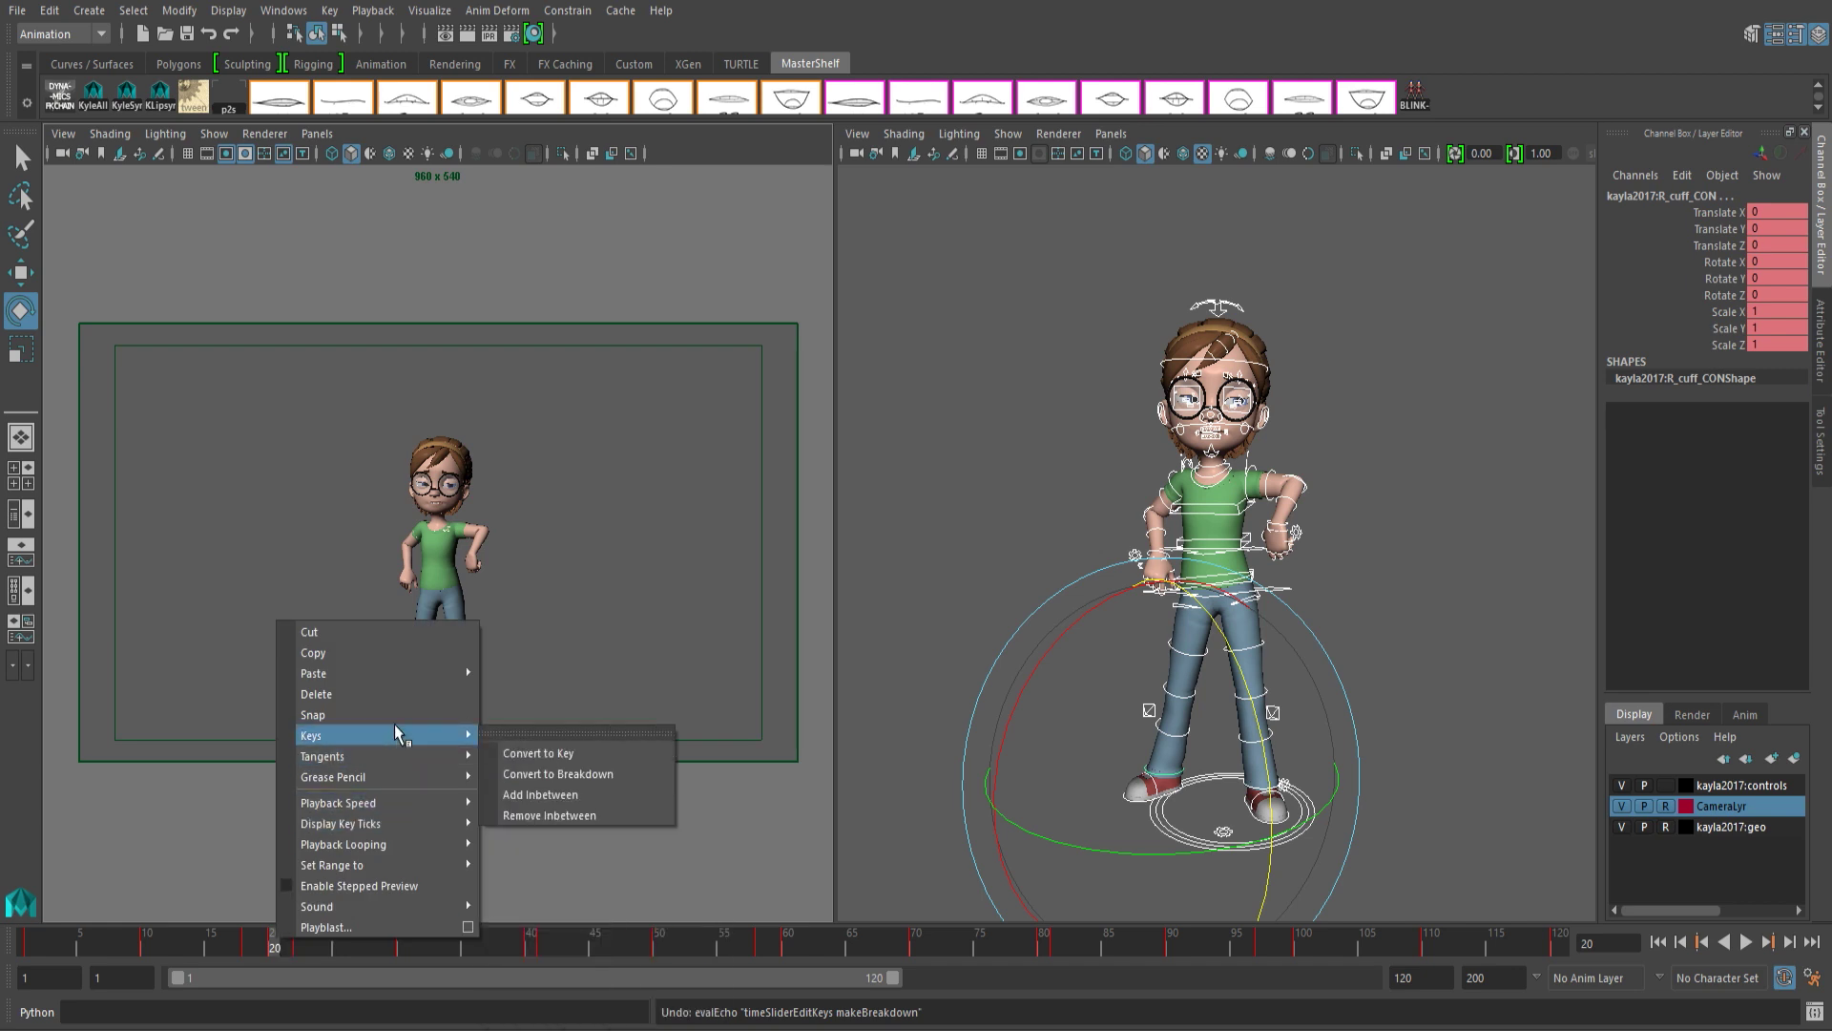
pyautogui.click(569, 778)
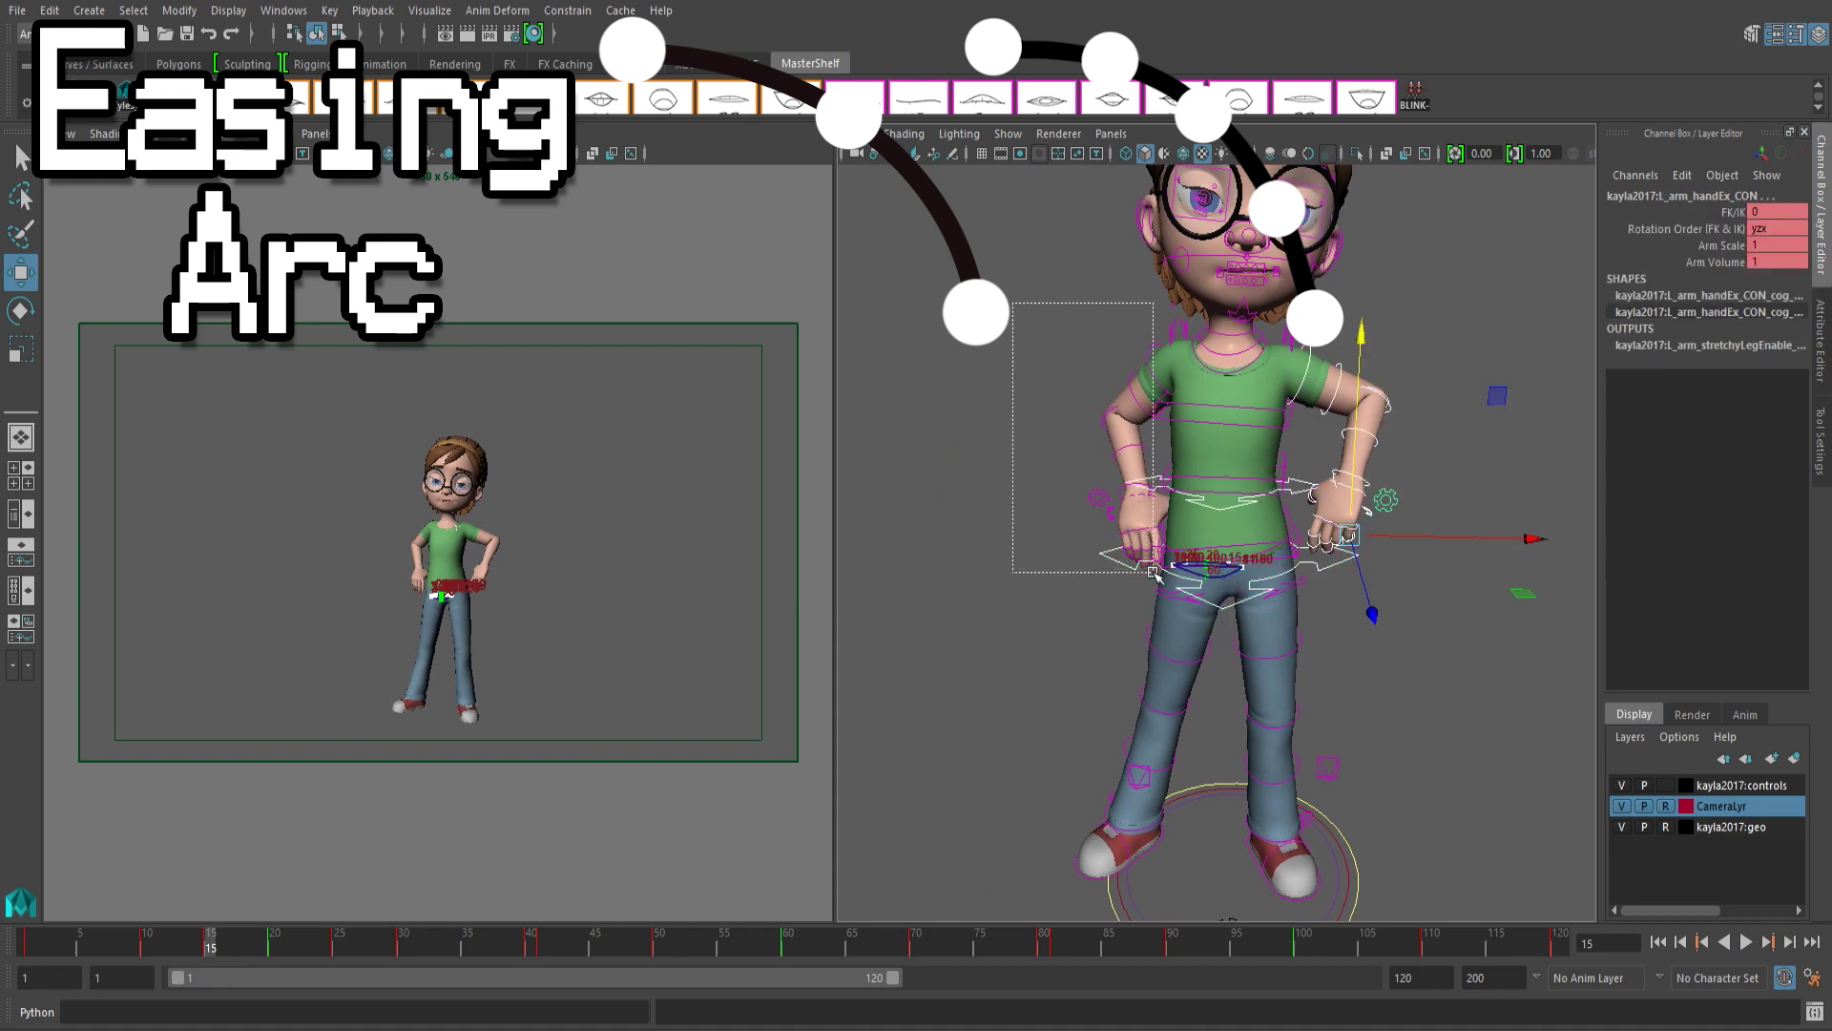
# Select the middle spine control, replay the arc, and convert the current key to a breakdown
pyautogui.click(1216, 472)
pyautogui.hotkey('alt', 'v')
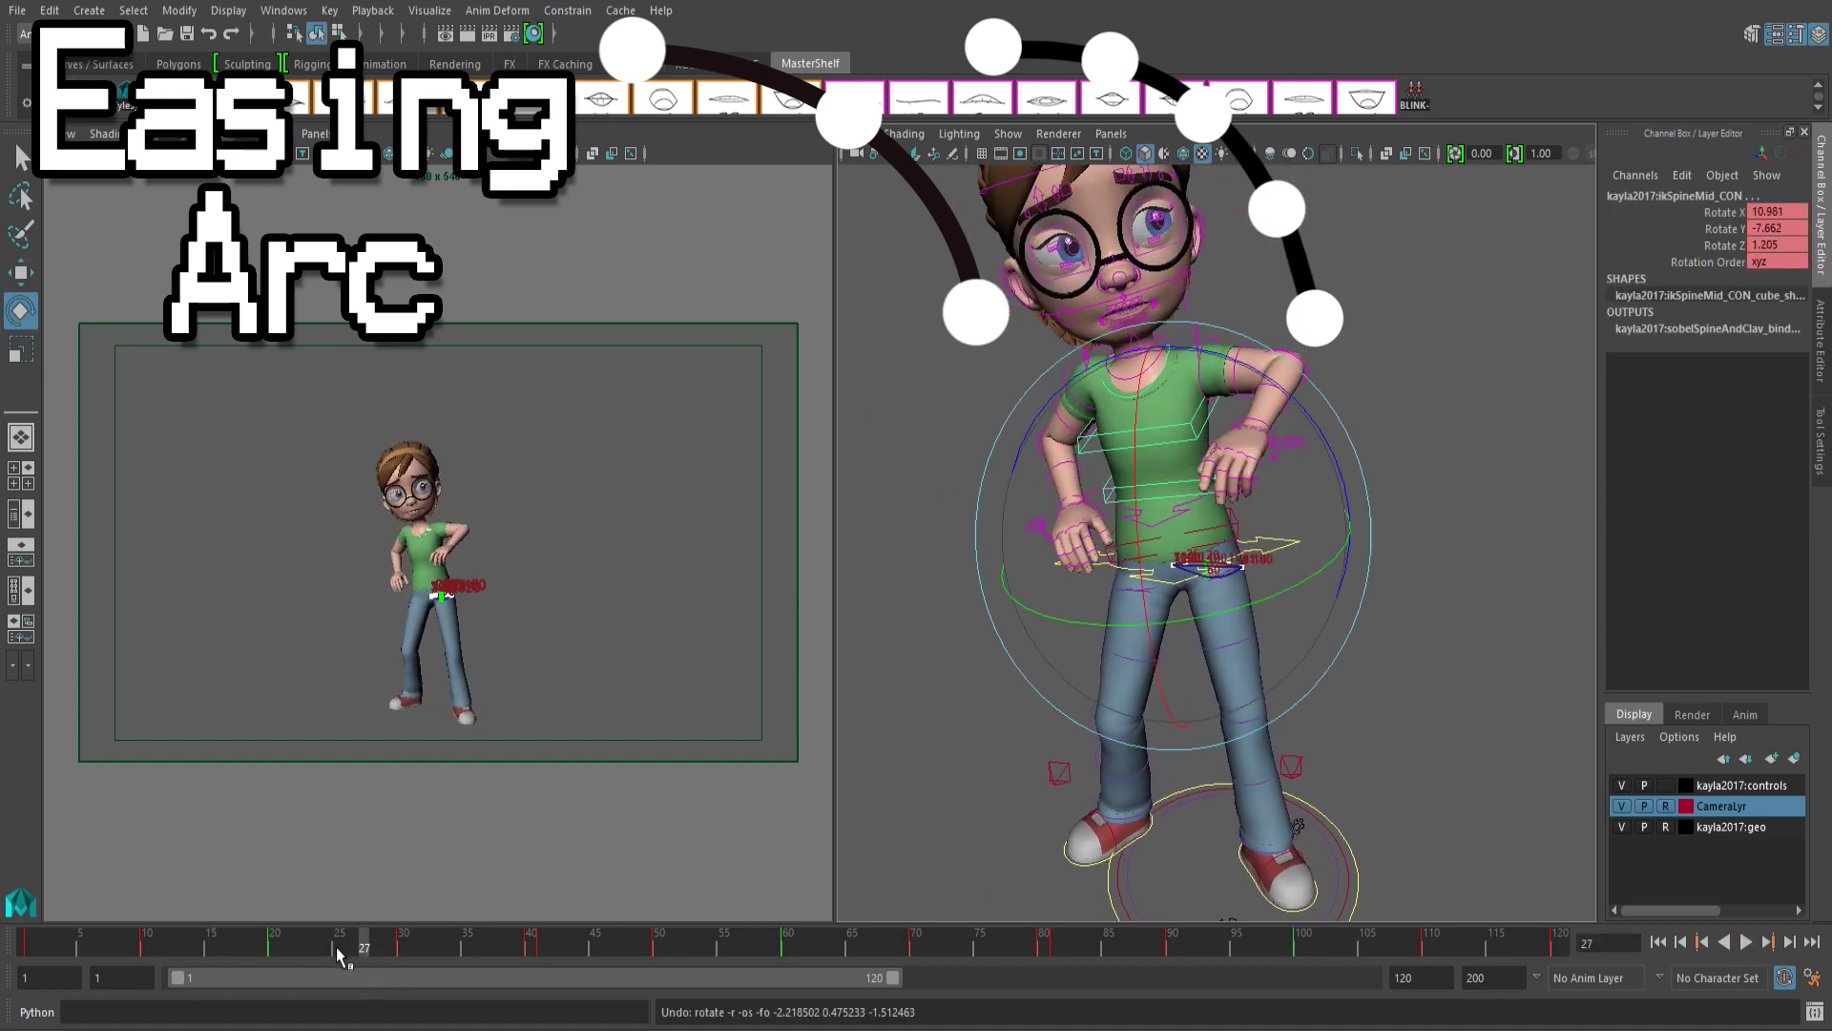
pyautogui.hotkey('alt', 'v')
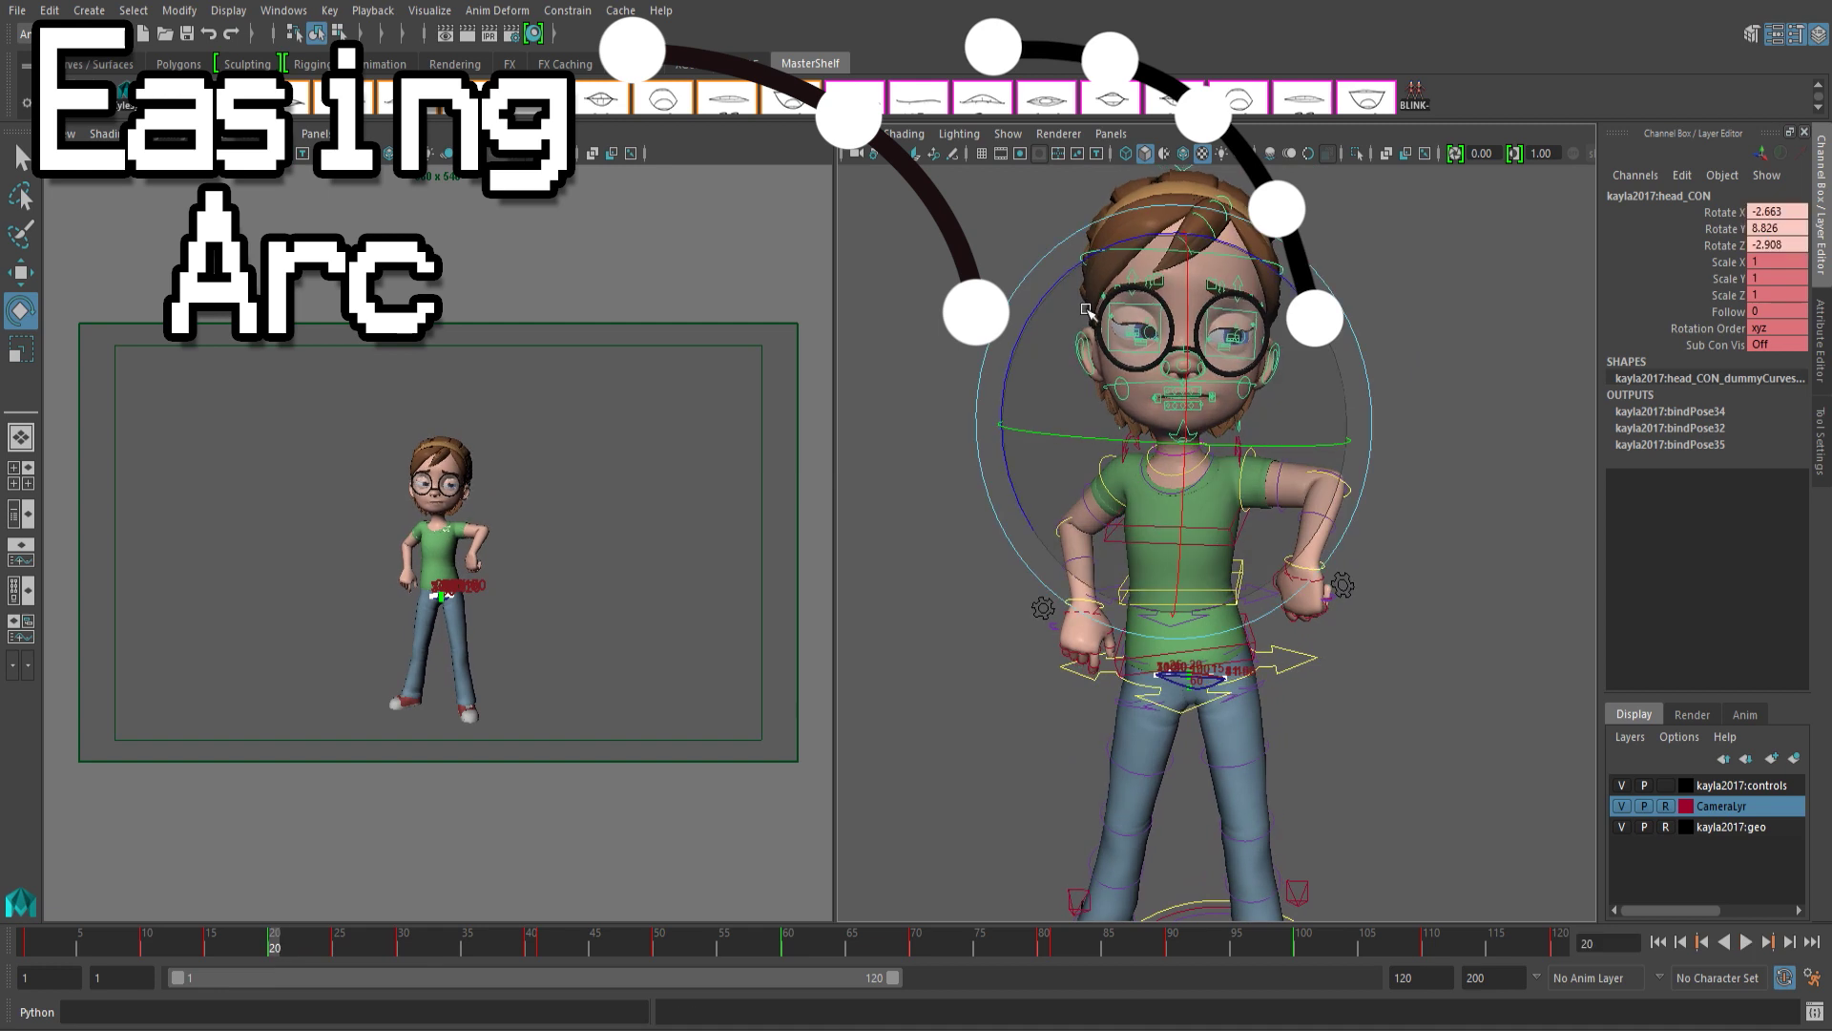
pyautogui.rightClick(295, 955)
pyautogui.click(593, 778)
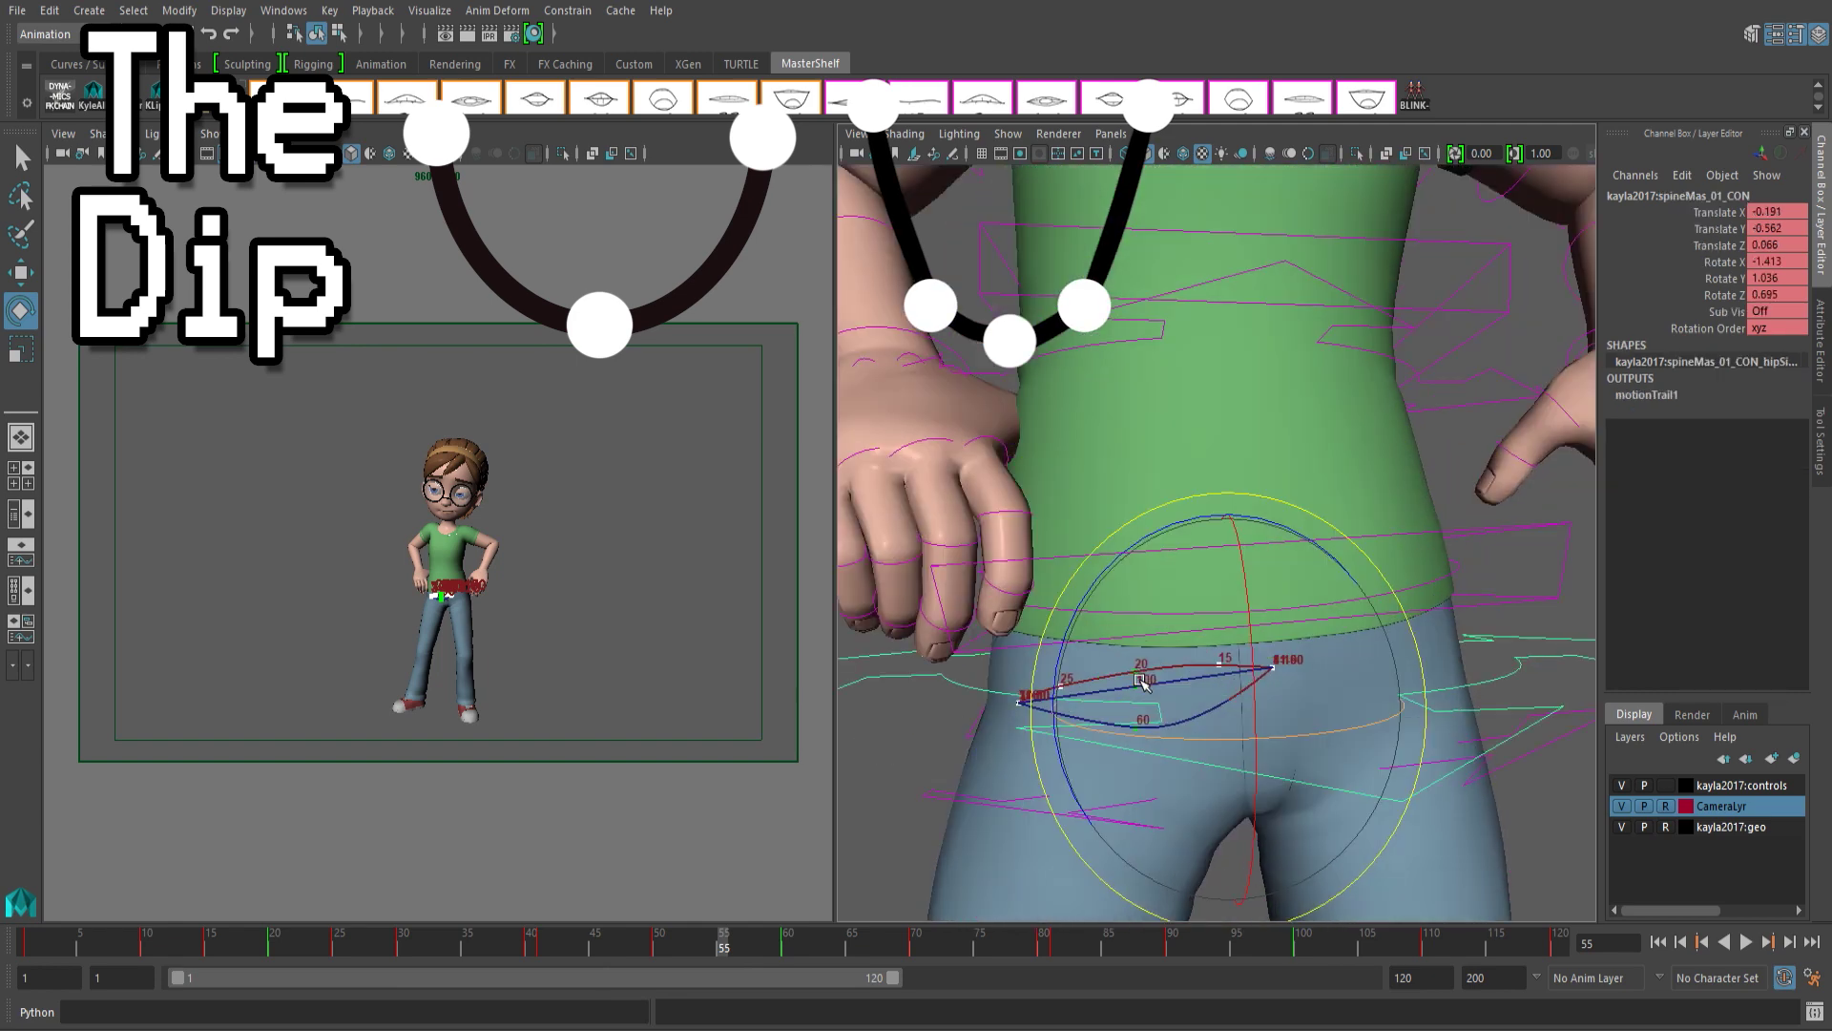
# Replay the animation, stopping at frame 65 and scrubbing to frame 84, to check the hip dip
pyautogui.hotkey('alt', 'v')
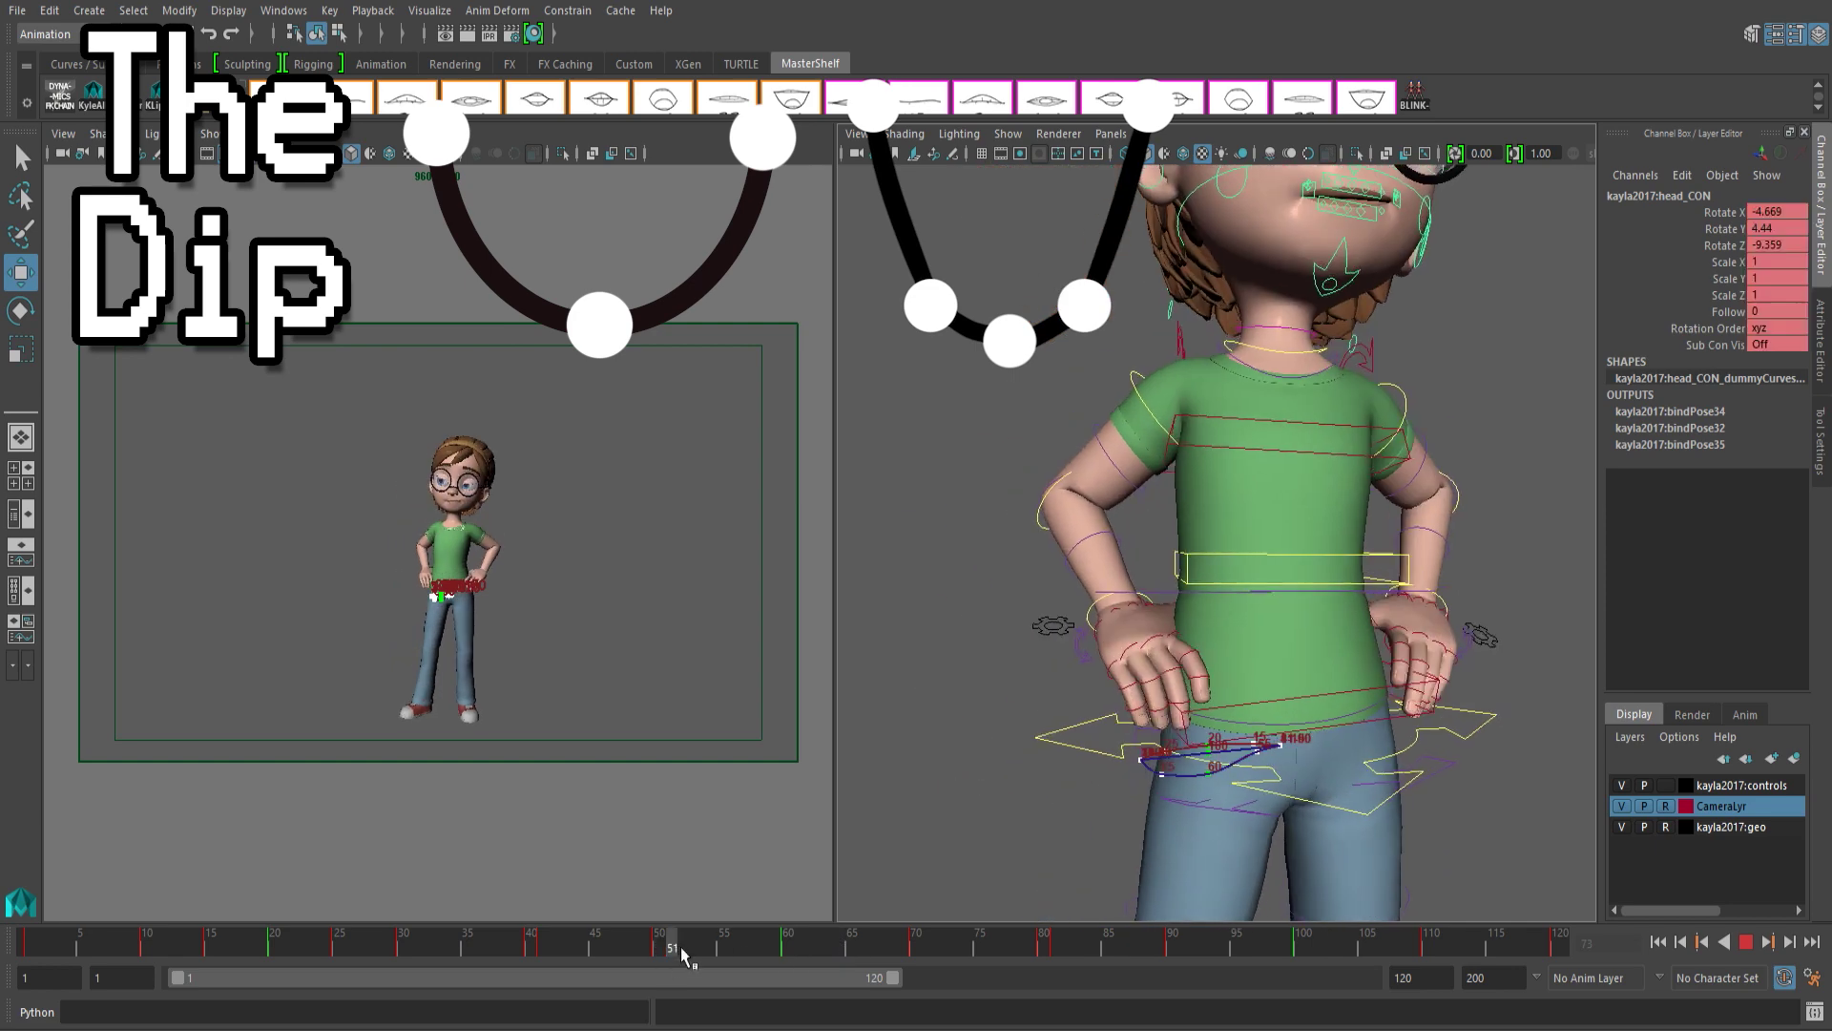
pyautogui.hotkey('alt', 'v')
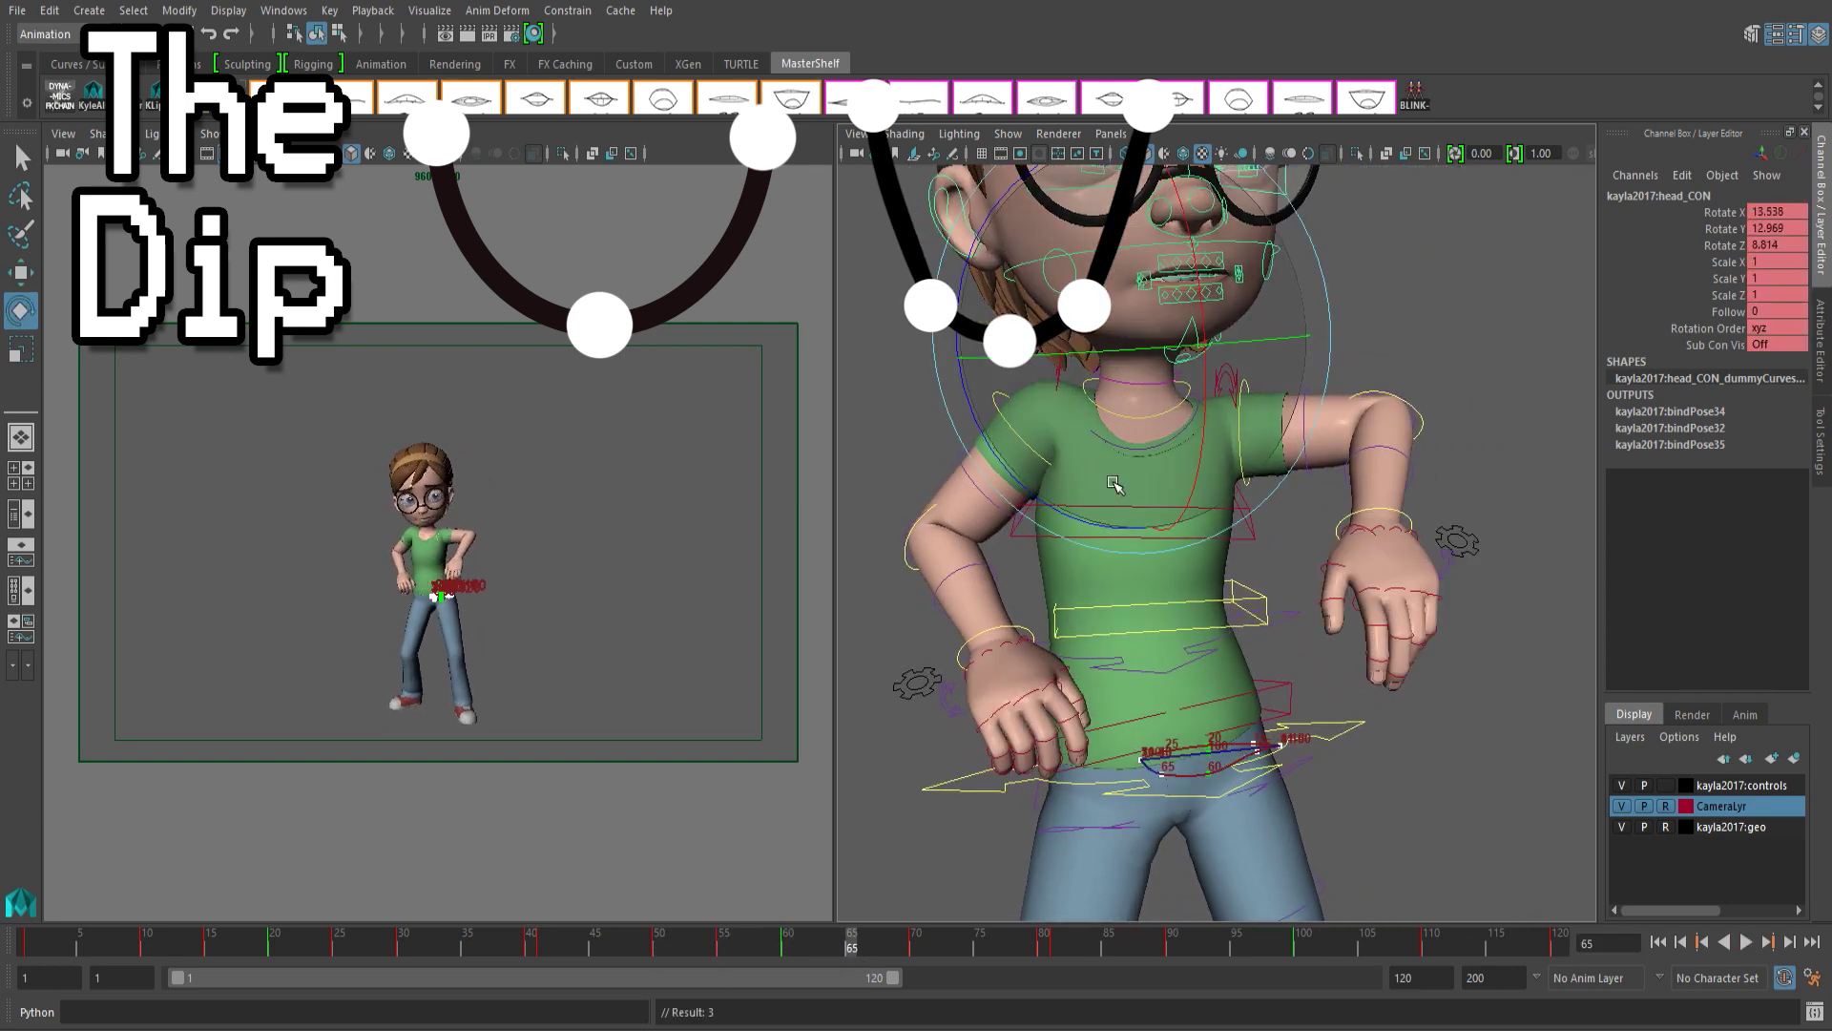
pyautogui.press('Escape')
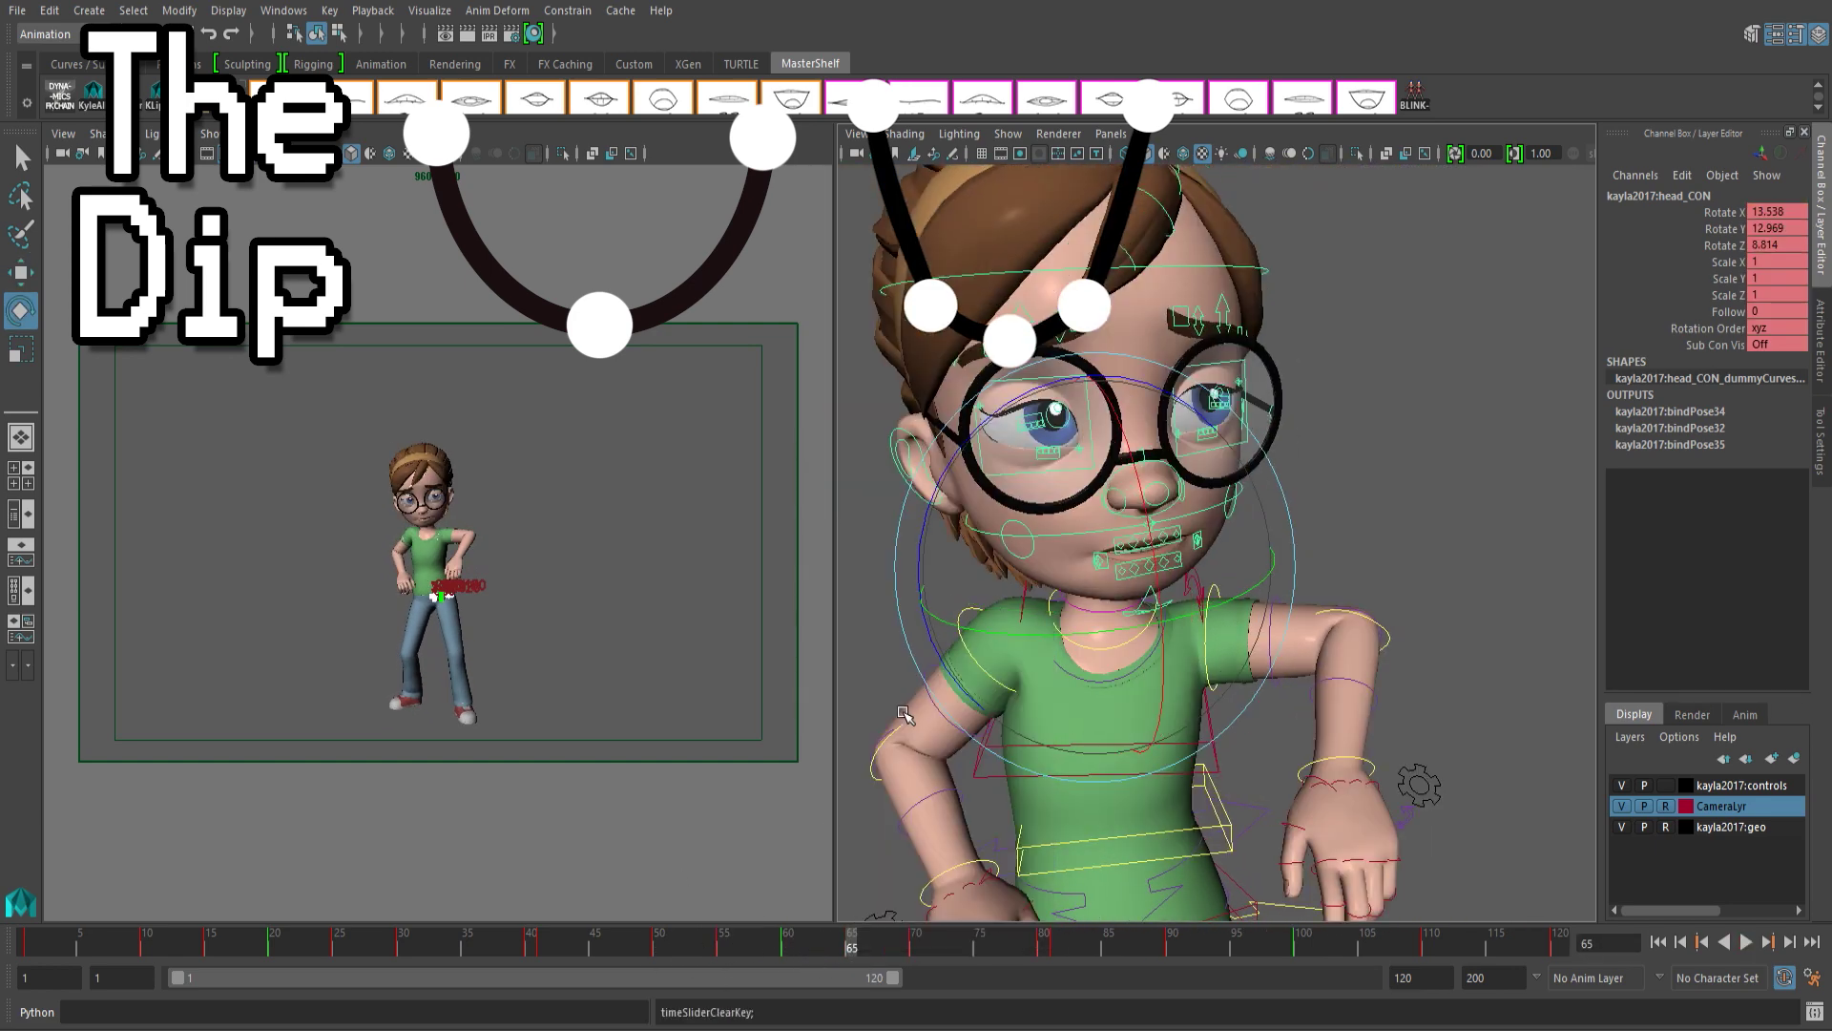
pyautogui.hotkey('alt', 'v')
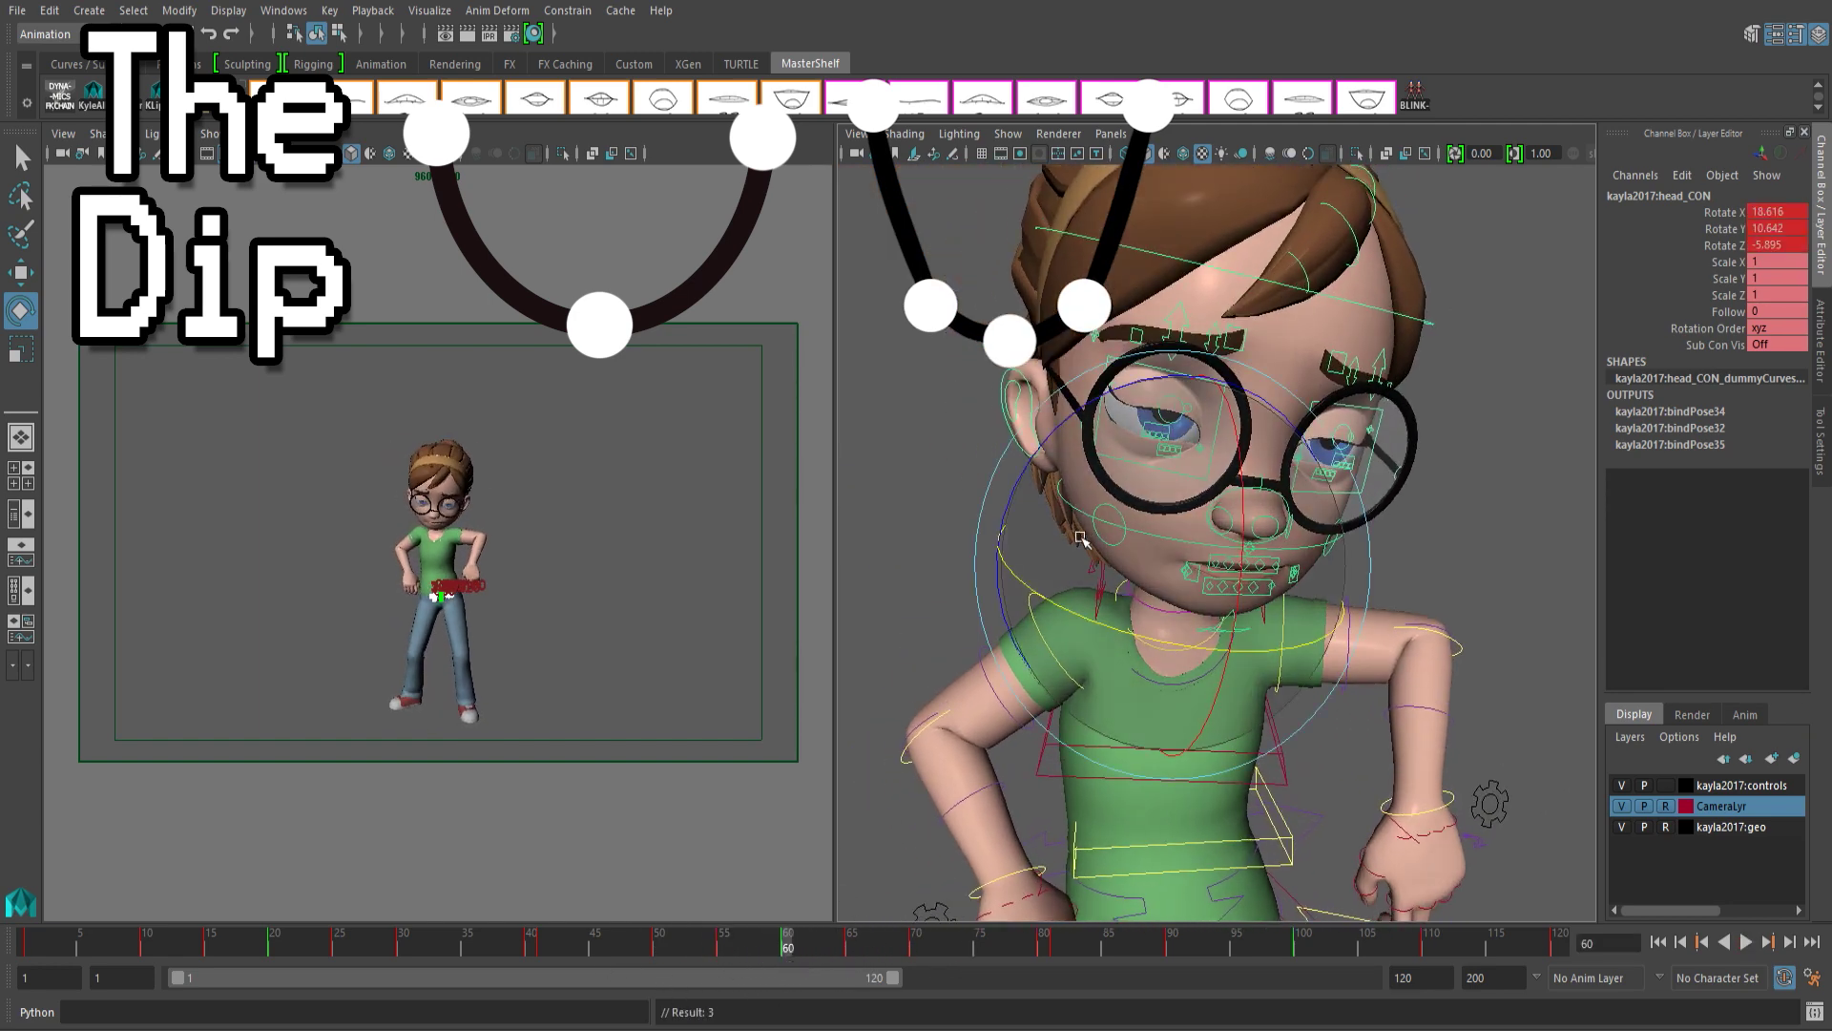
pyautogui.moveTo(809, 931); pyautogui.dragTo(1112, 938)
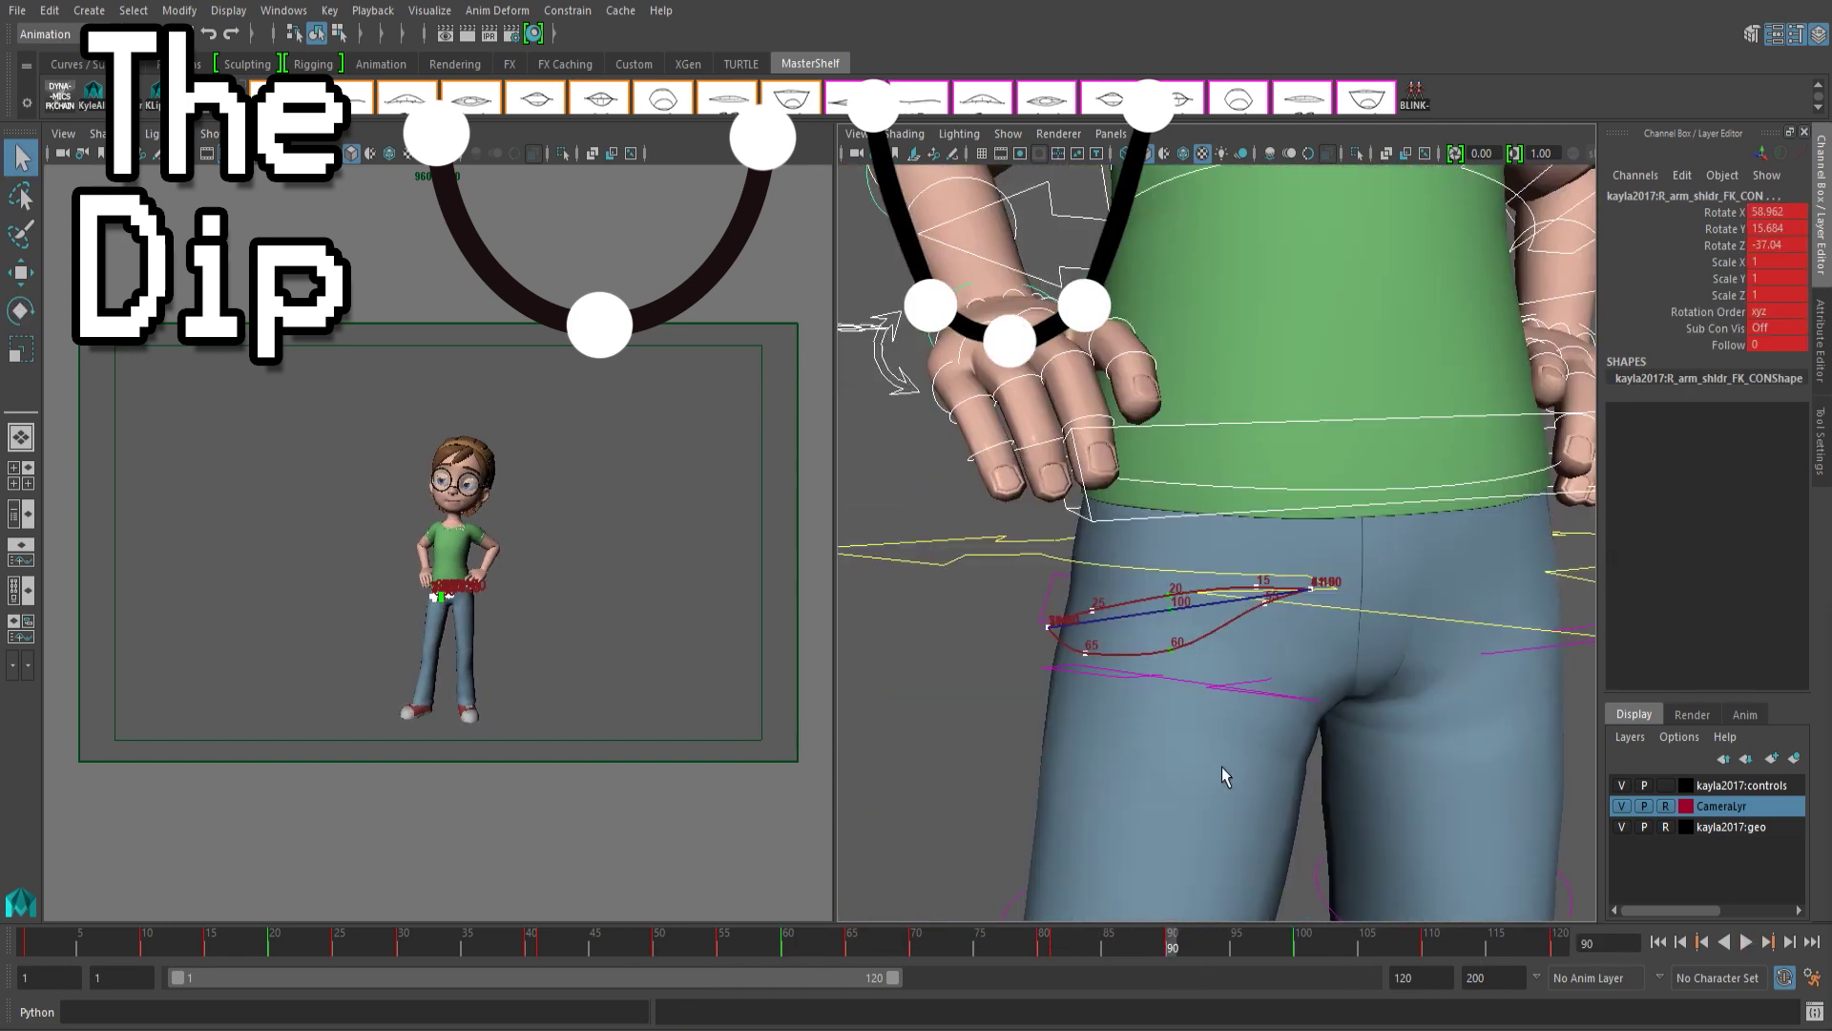
pyautogui.press('w')
pyautogui.hotkey('alt', 'v')
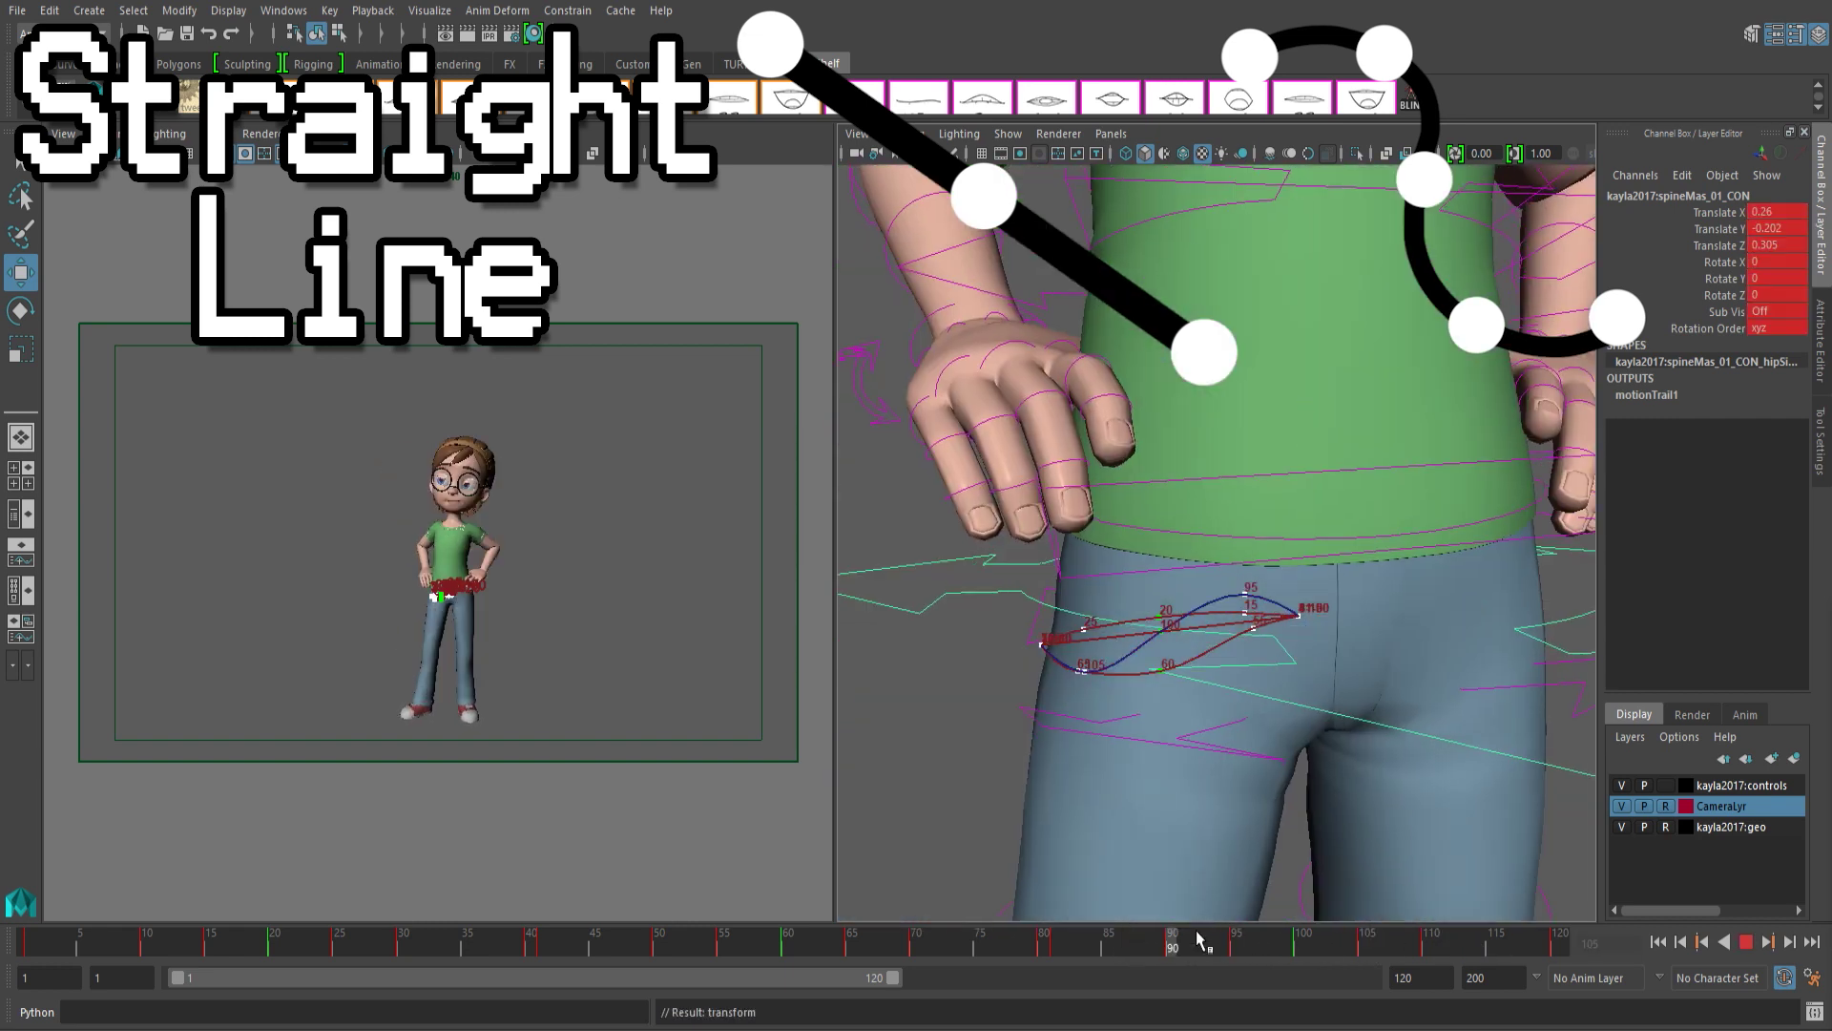
# Select the upper spine control for rotation and replay frames 95–105, orbiting the view
pyautogui.press('Escape')
pyautogui.scroll(-5, 1318, 566)
pyautogui.click(1319, 566)
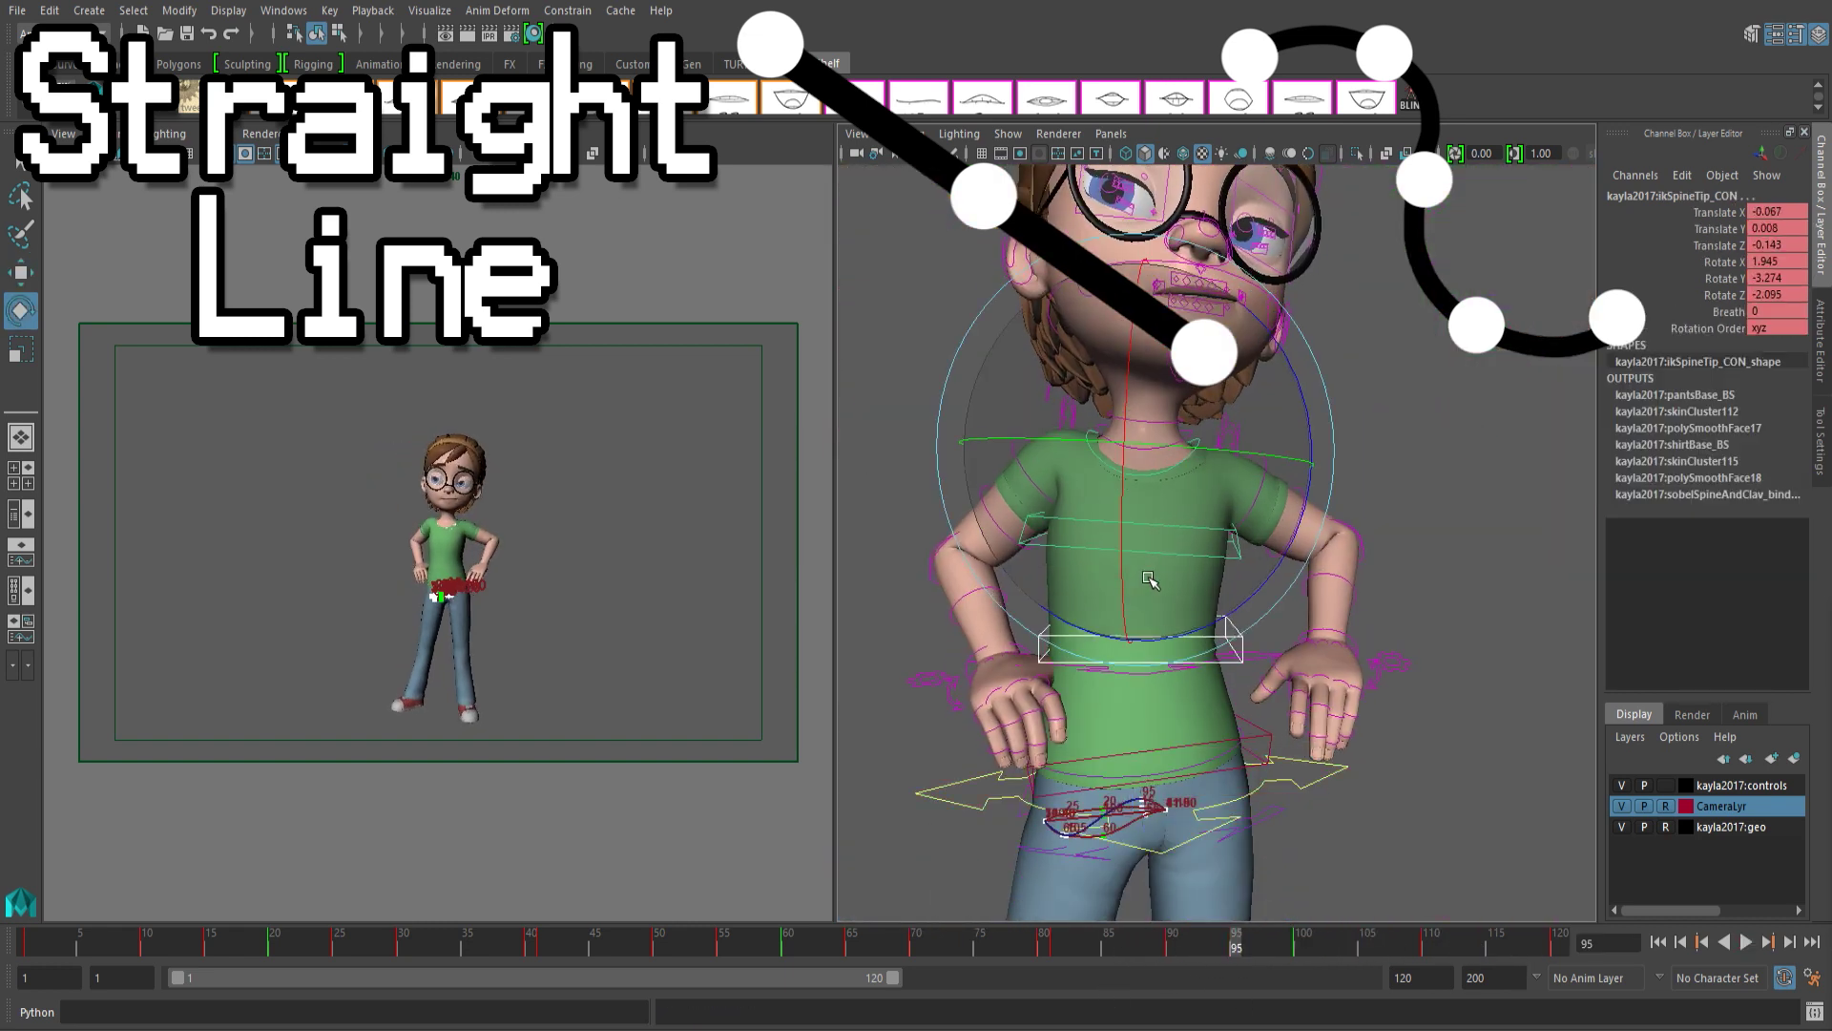
pyautogui.press('e')
pyautogui.hotkey('alt', 'v')
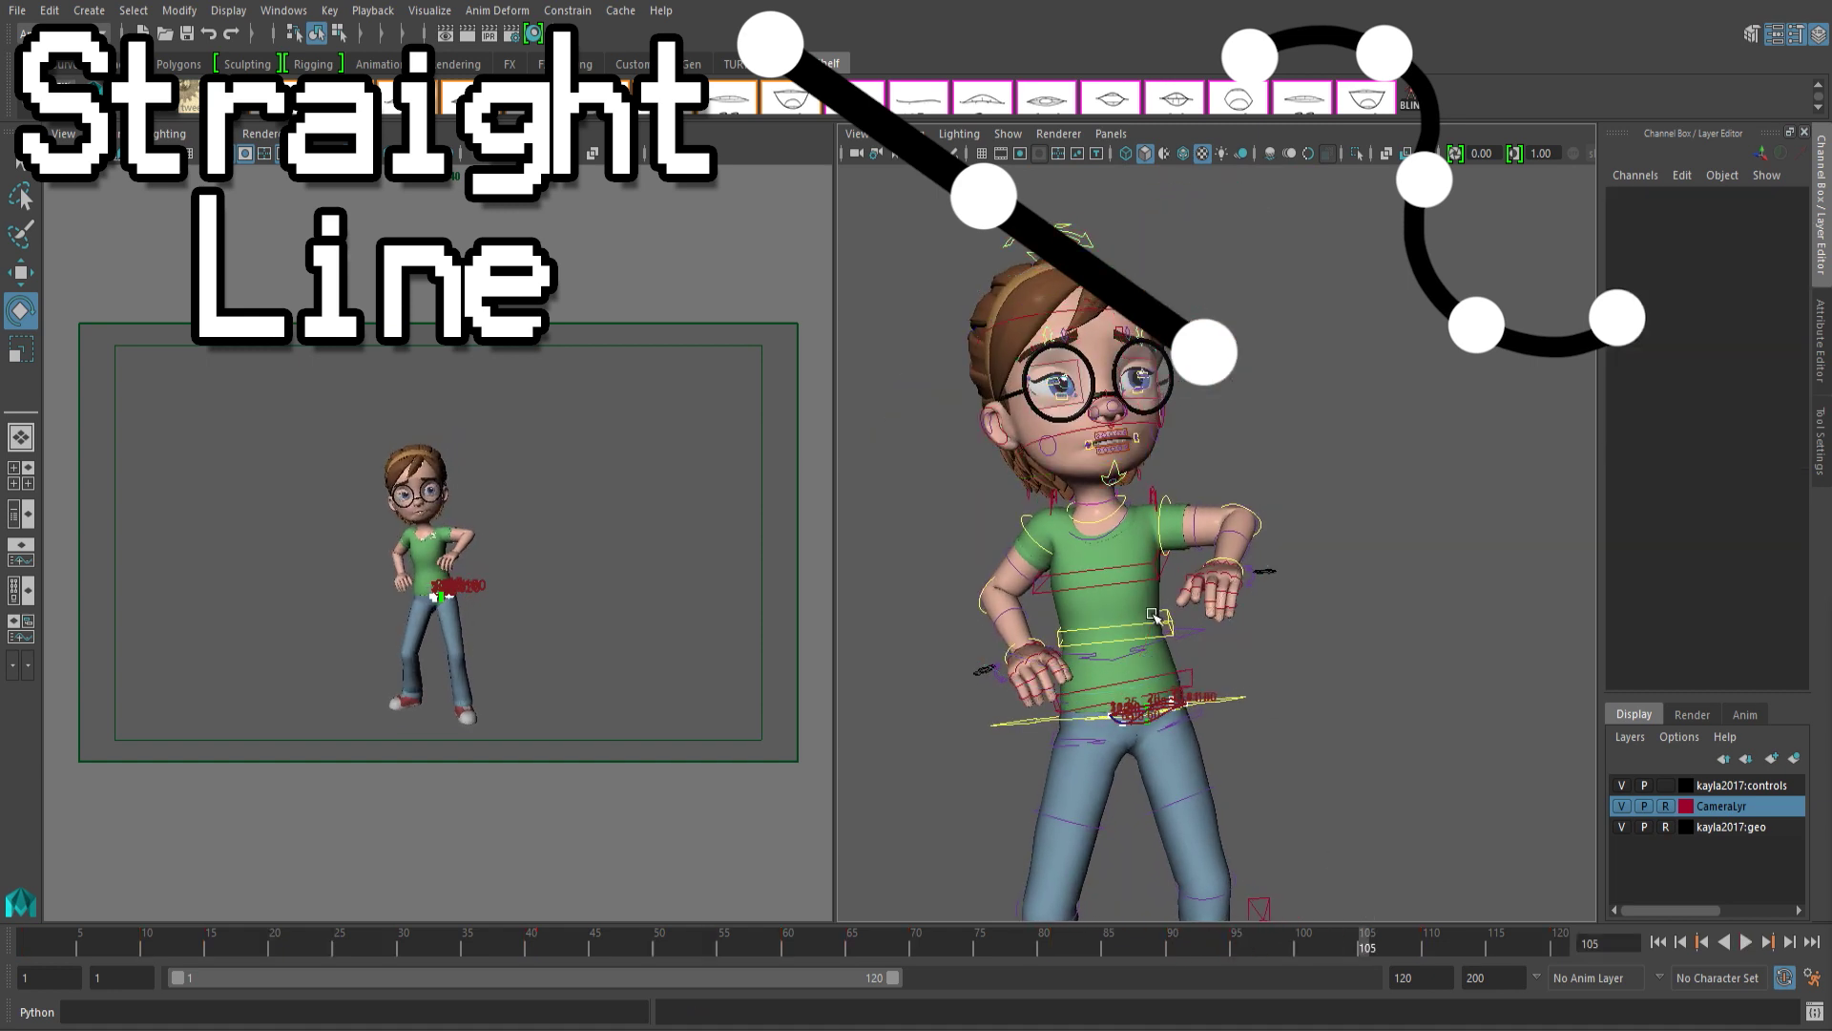
pyautogui.hotkey('alt', 'v')
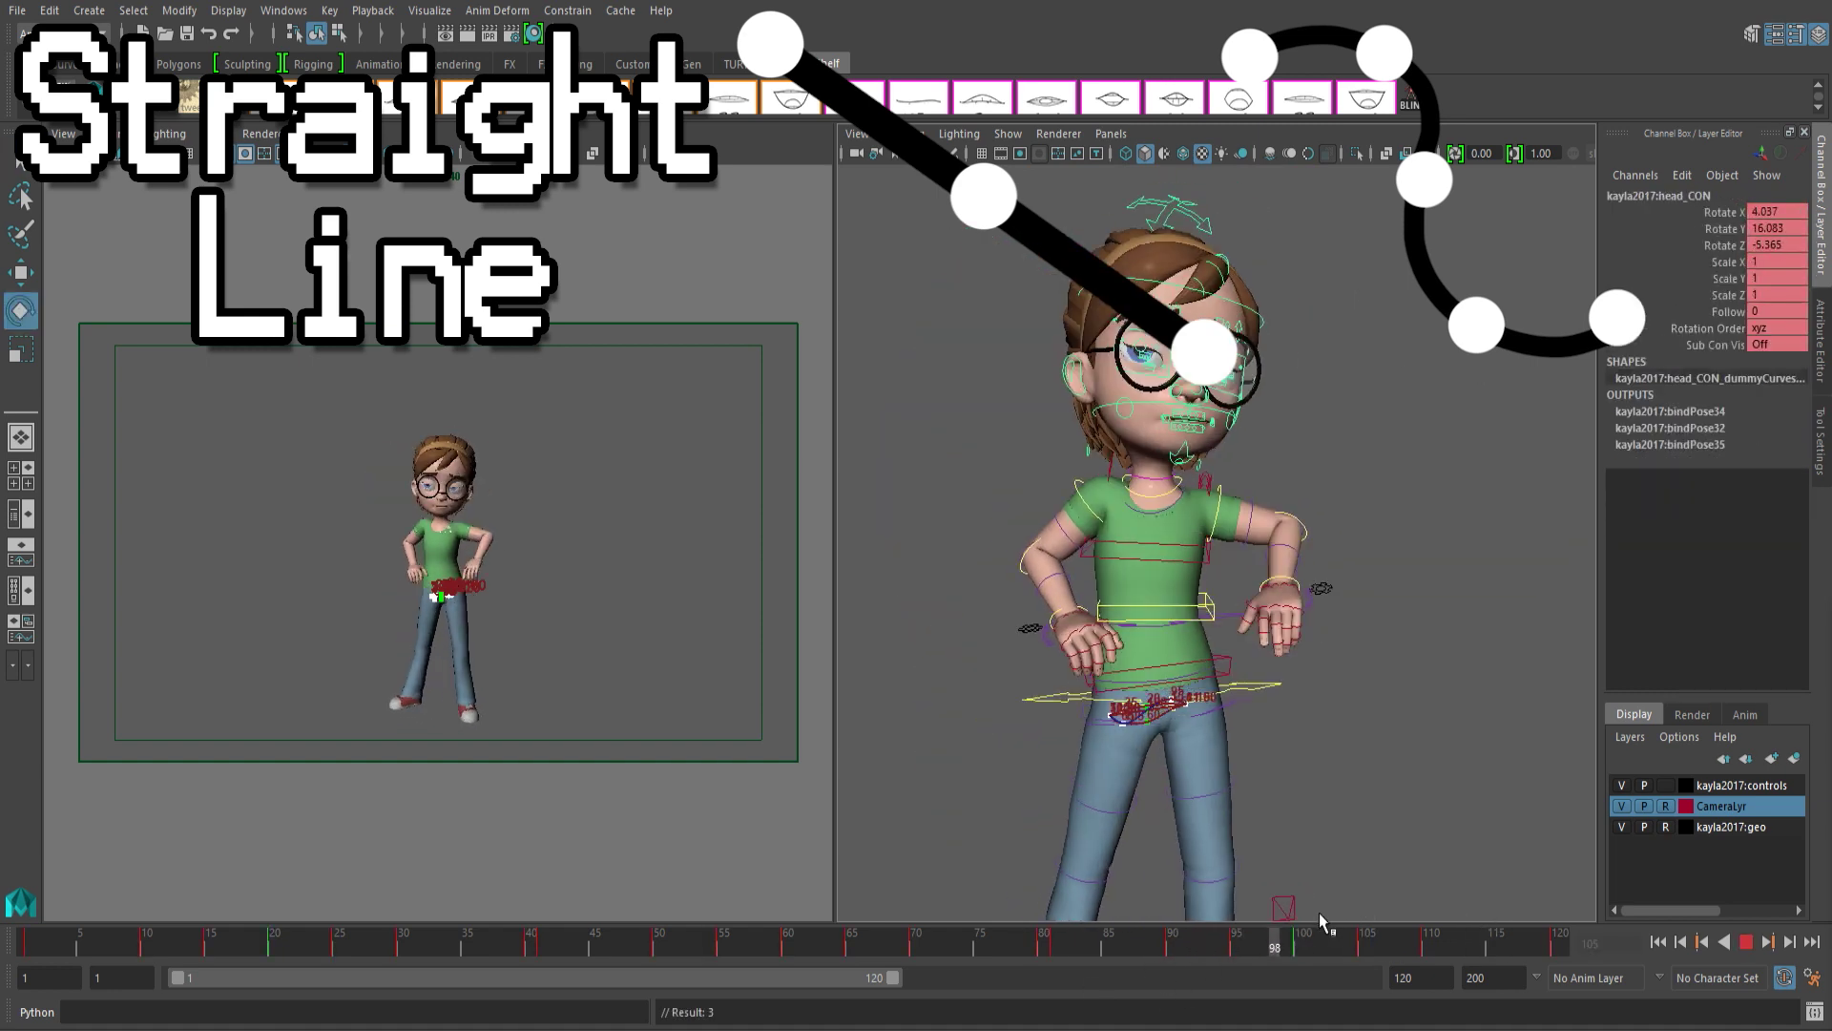
pyautogui.hotkey('alt', 'v')
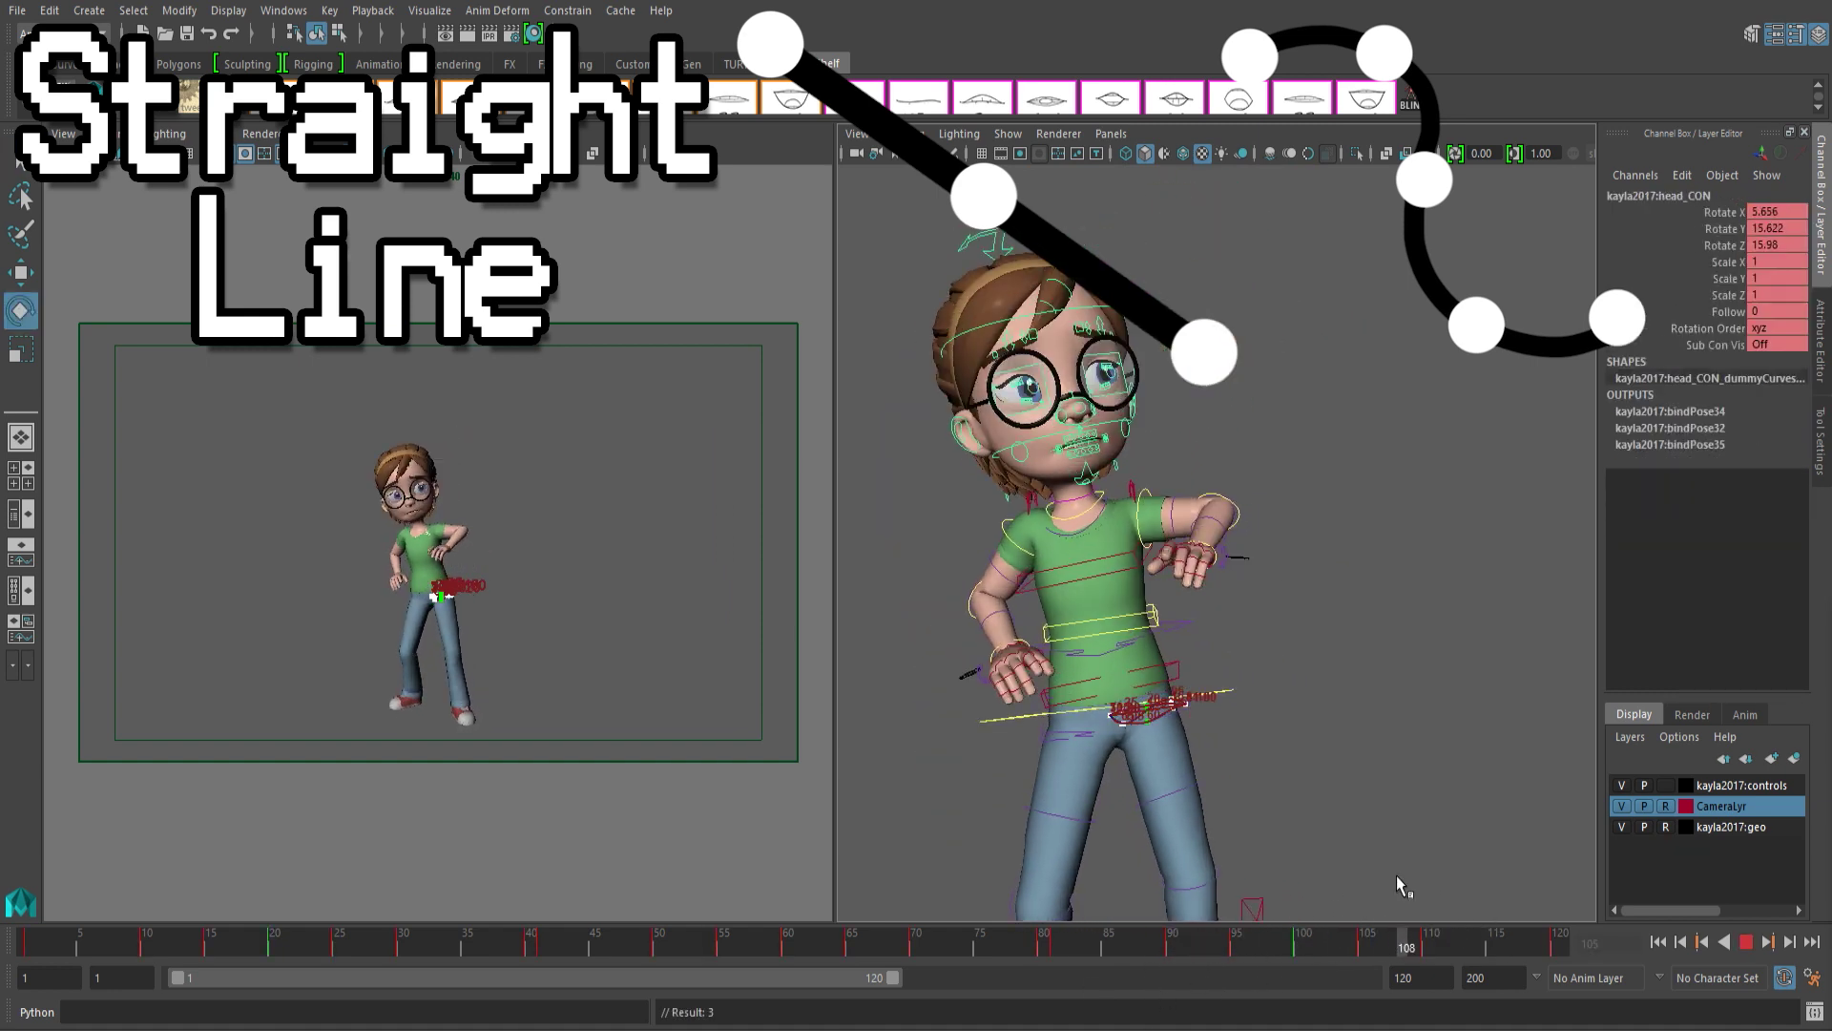
pyautogui.moveTo(1395, 875)
pyautogui.keyDown('alt'); pyautogui.mouseDown()
pyautogui.moveTo(1274, 725)
pyautogui.moveTo(1307, 849)
pyautogui.mouseUp(); pyautogui.keyUp('alt')
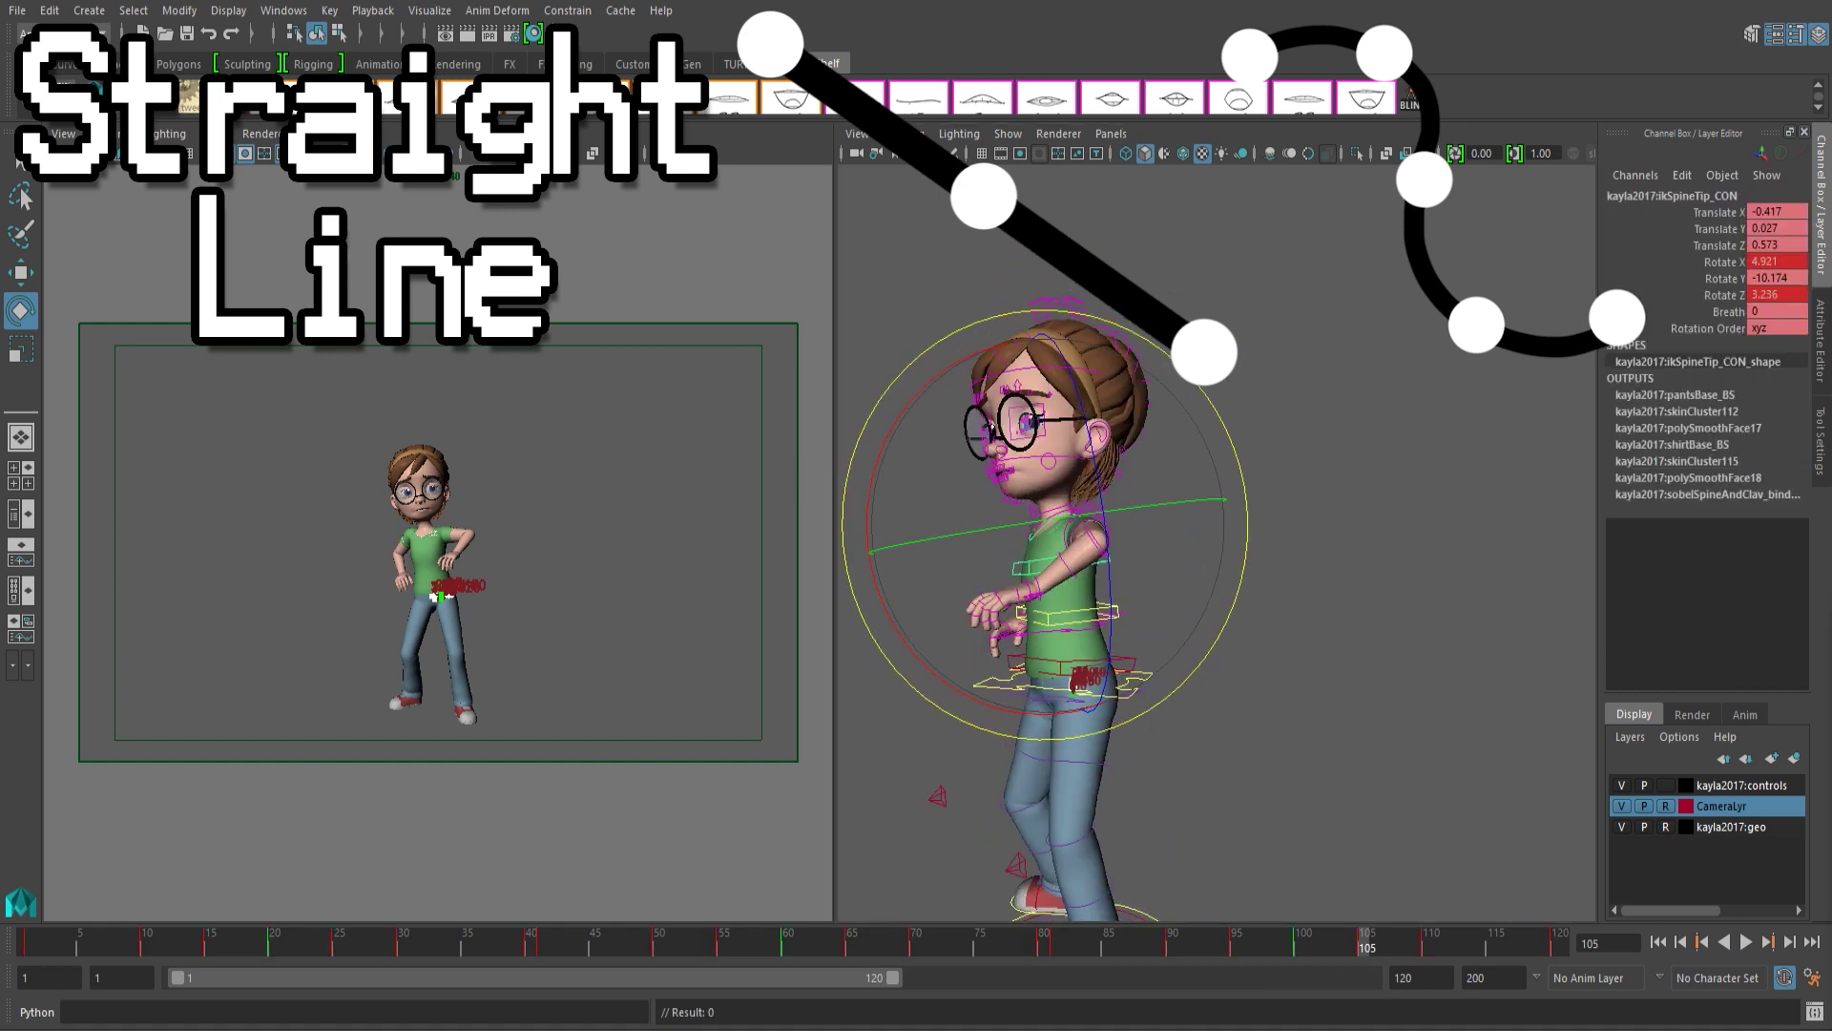
# Convert the key at frame 105 to a breakdown and replay the straight-line hips
pyautogui.click(1261, 930)
pyautogui.hotkey('alt', 'v')
pyautogui.click(1307, 939)
pyautogui.hotkey('alt', 'v')
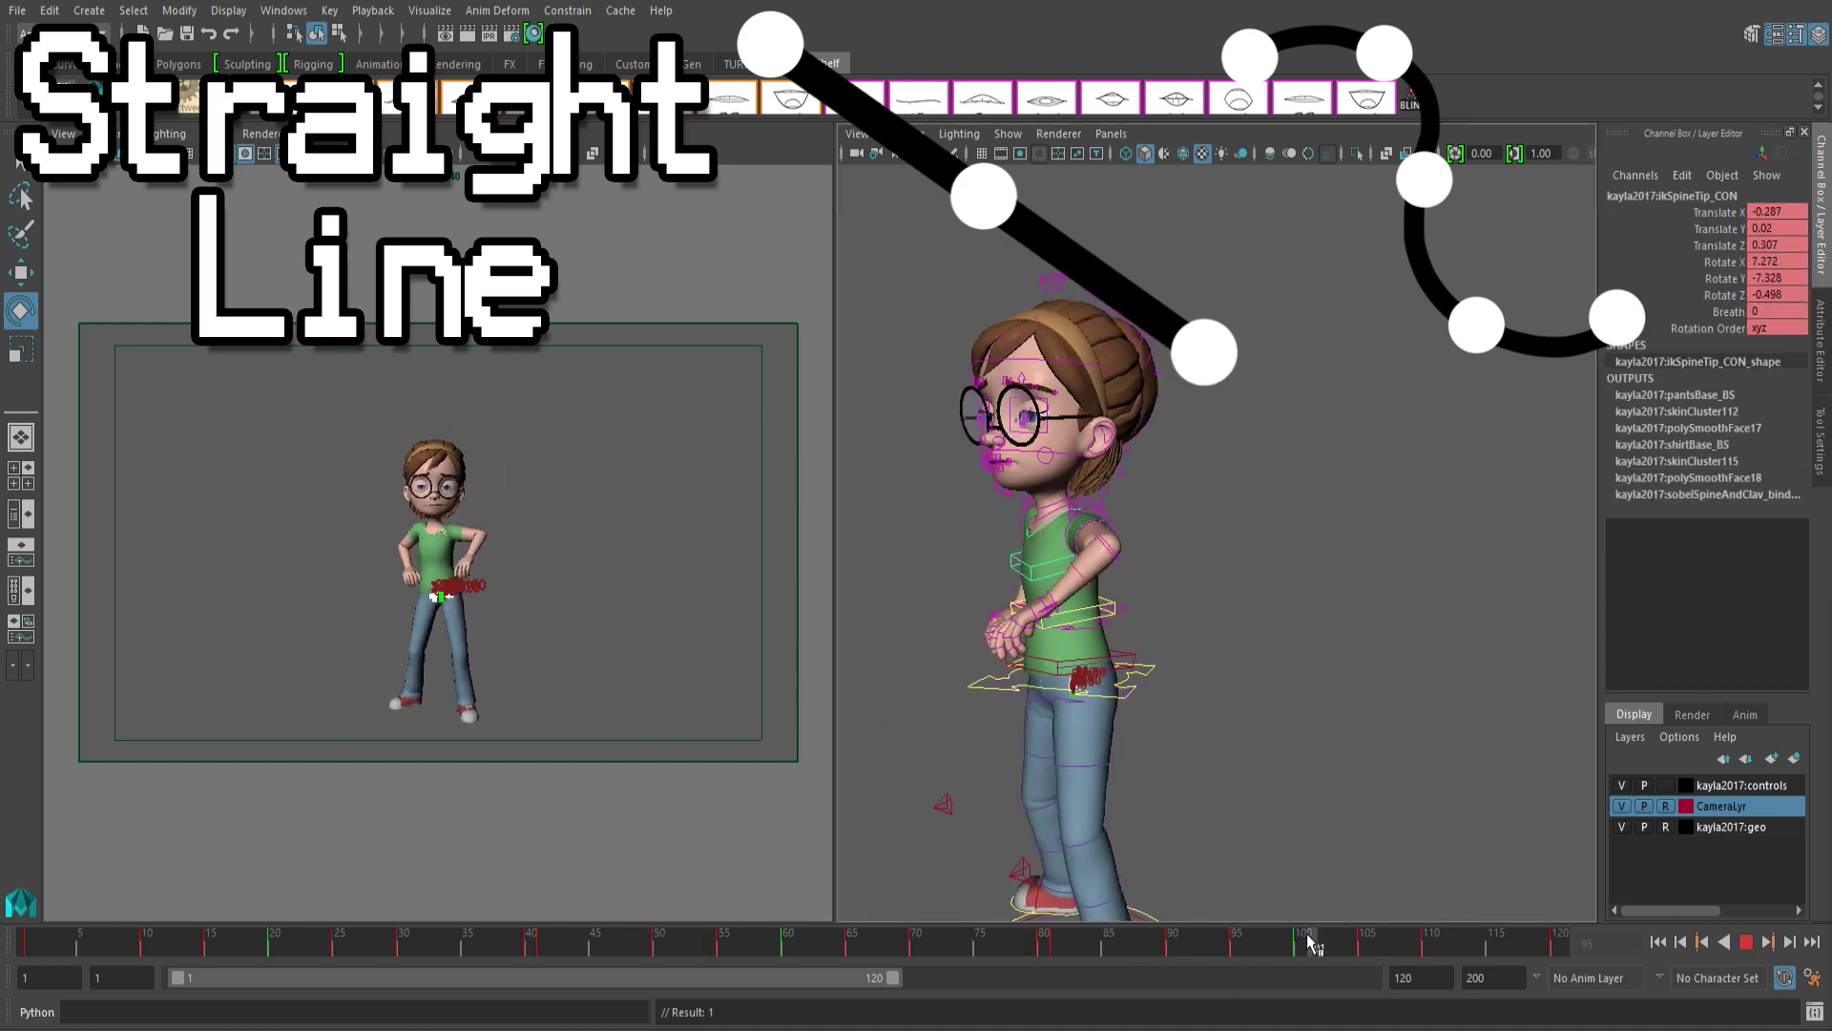
pyautogui.rightClick(1309, 939)
pyautogui.click(1561, 781)
pyautogui.hotkey('alt', 'v')
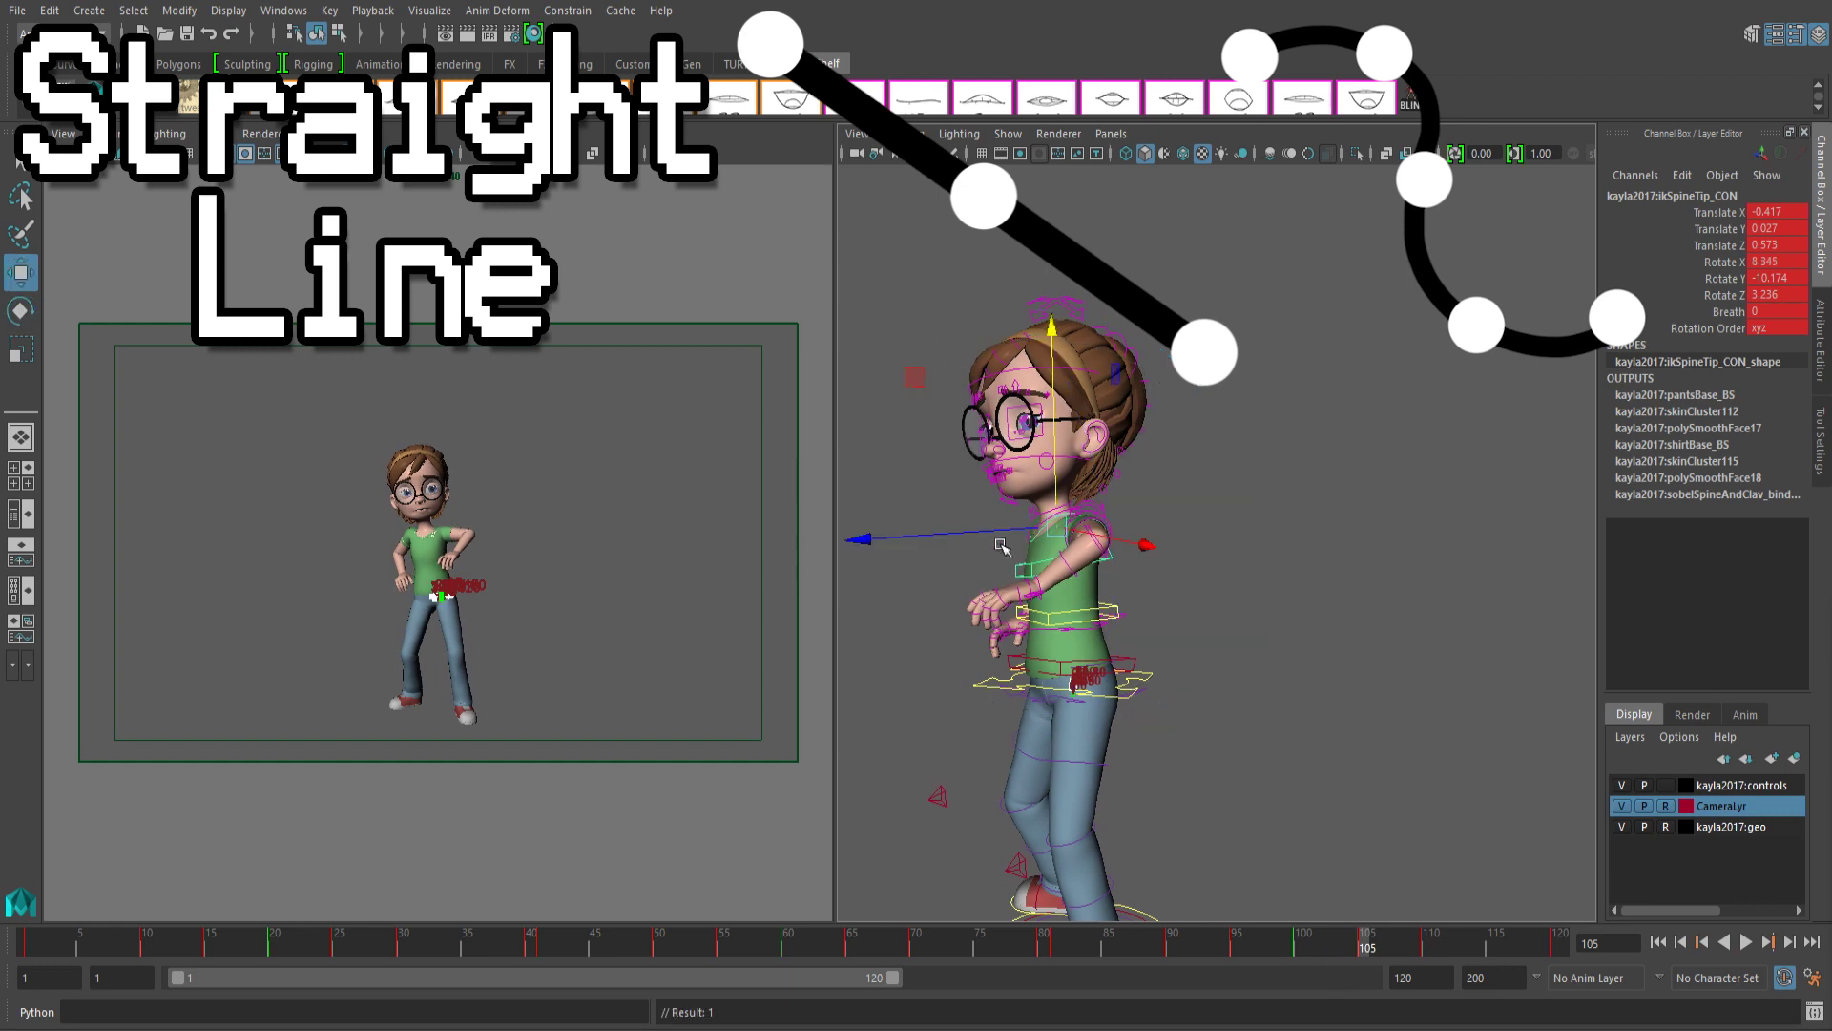
# Select the head, right ankle and right upper-arm shaper controls and replay from frame 86
pyautogui.click(1341, 940)
pyautogui.hotkey('alt', 'v')
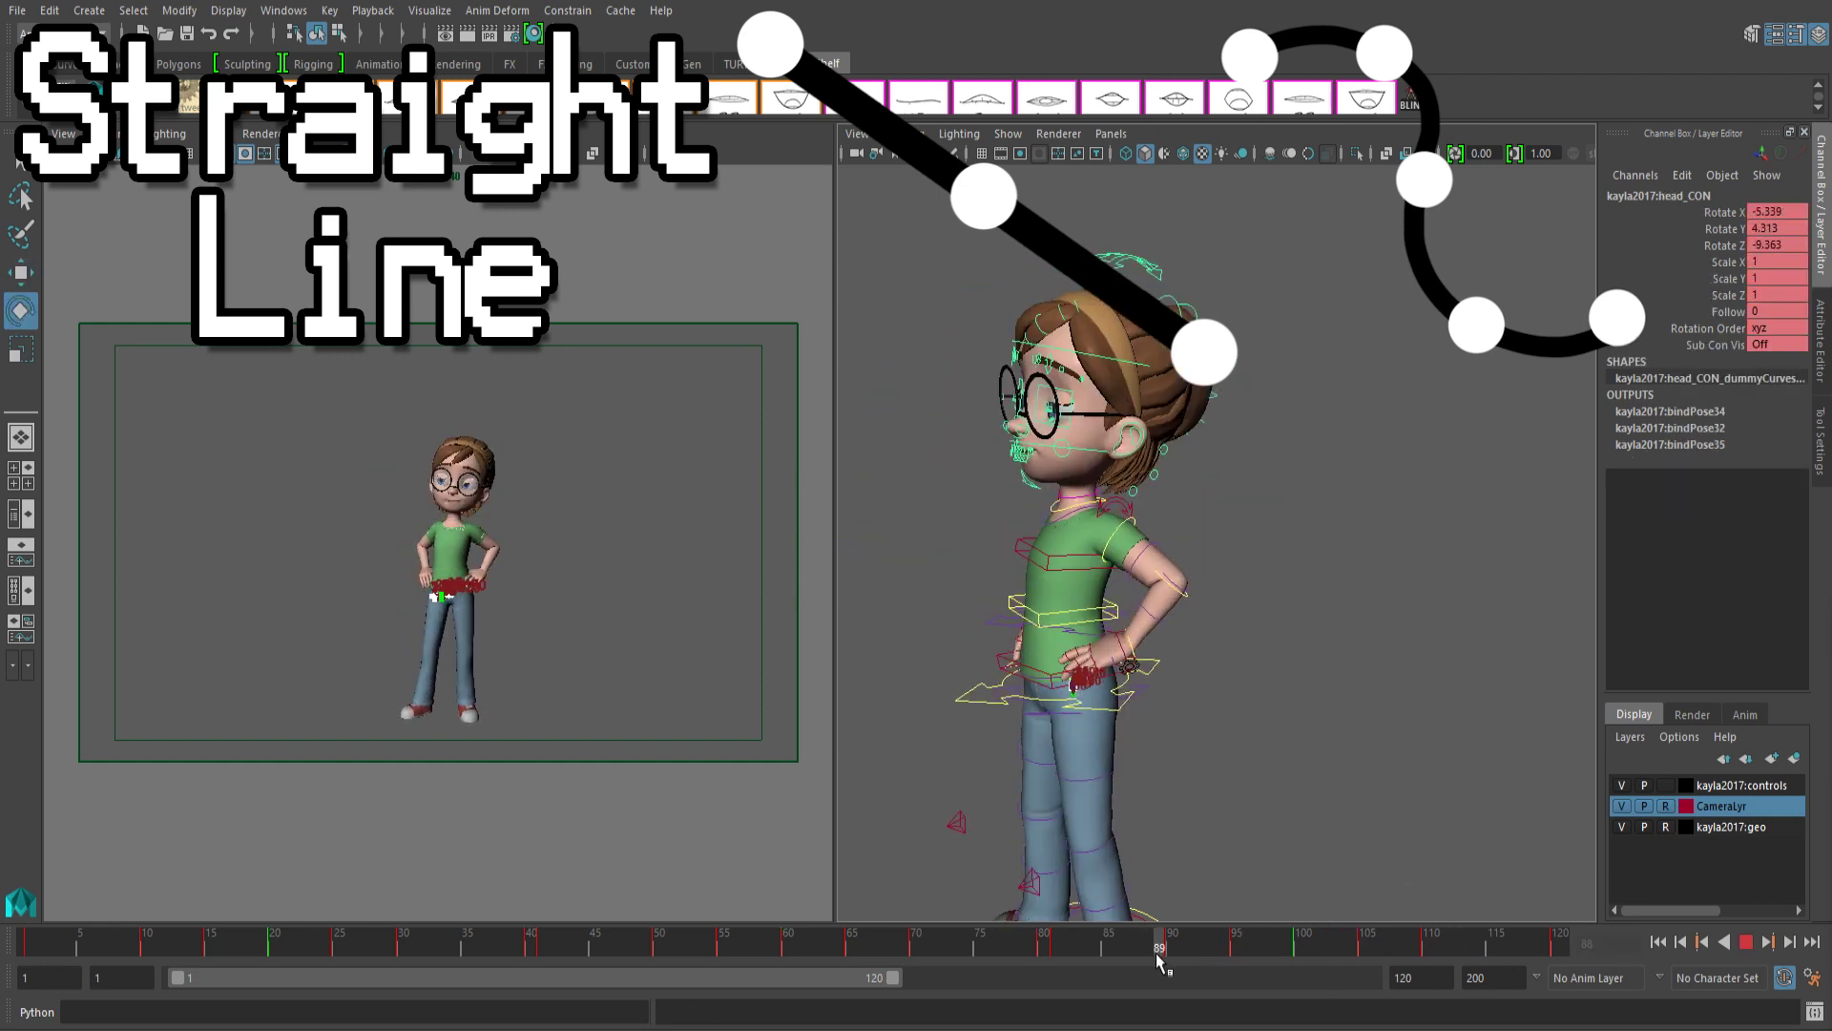
pyautogui.click(1146, 823)
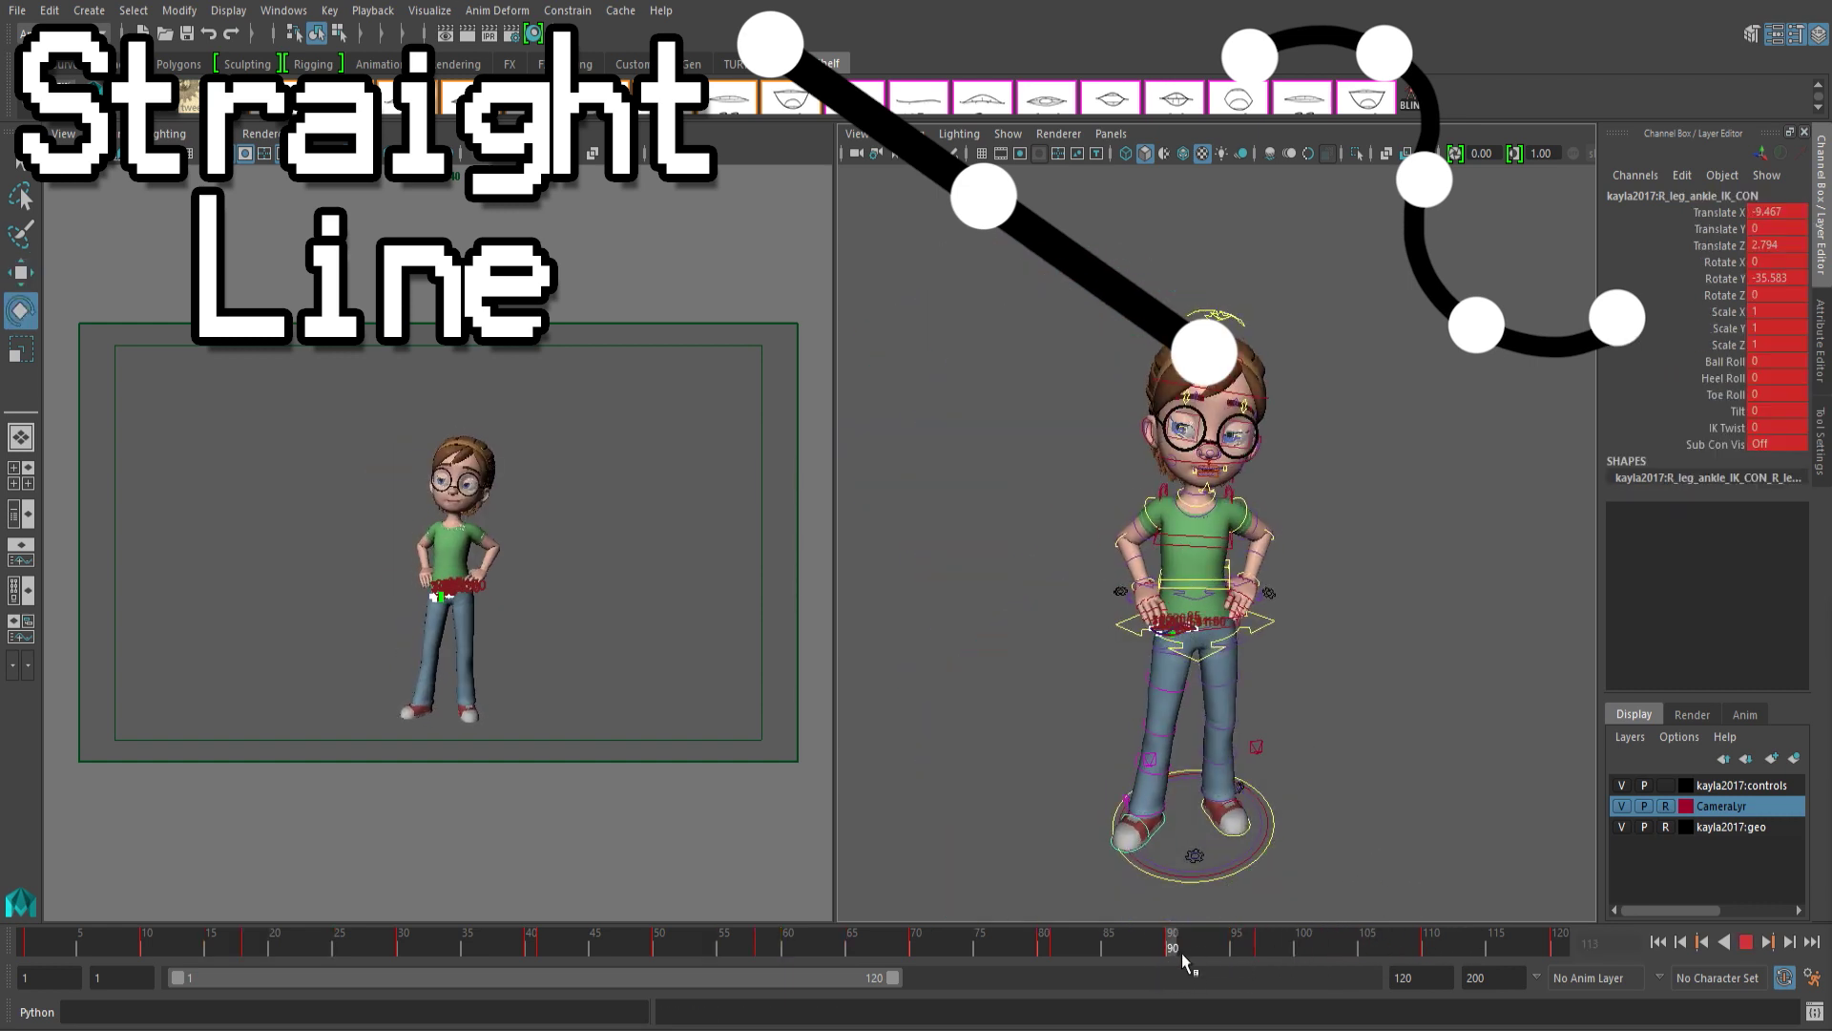
pyautogui.click(1121, 940)
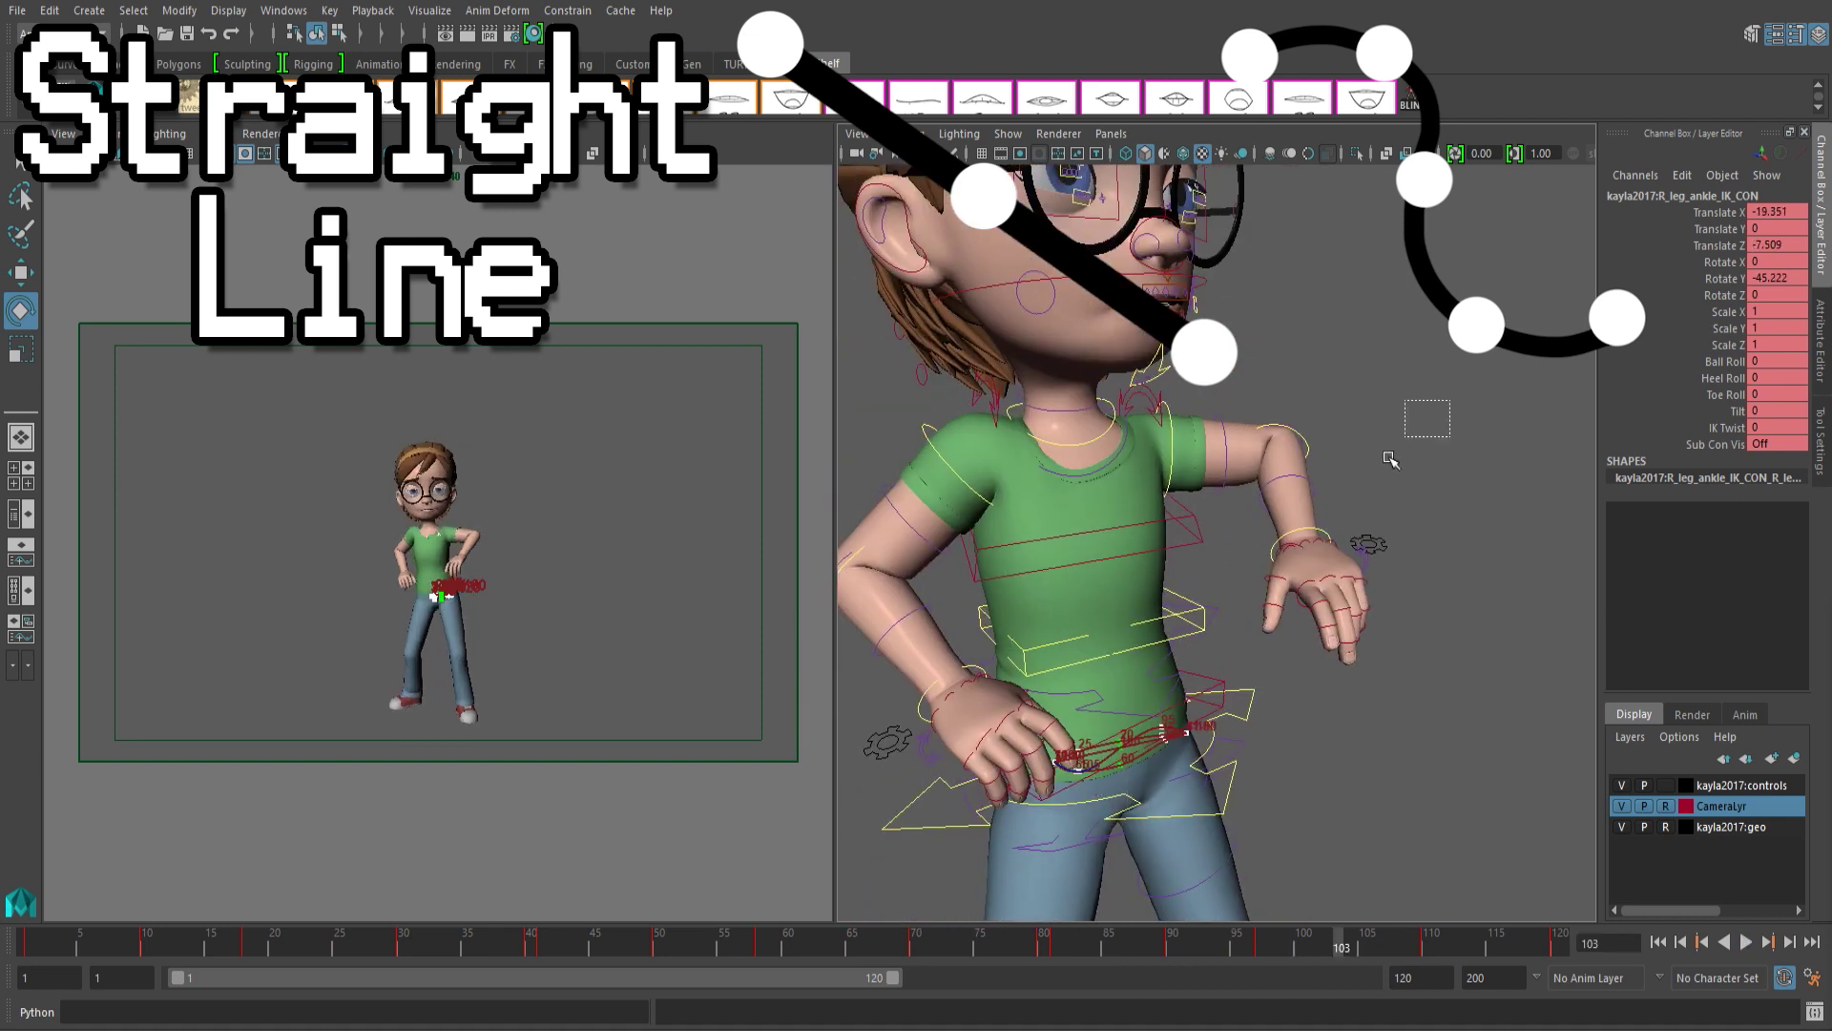
pyautogui.click(1387, 450)
pyautogui.hotkey('alt', 'v')
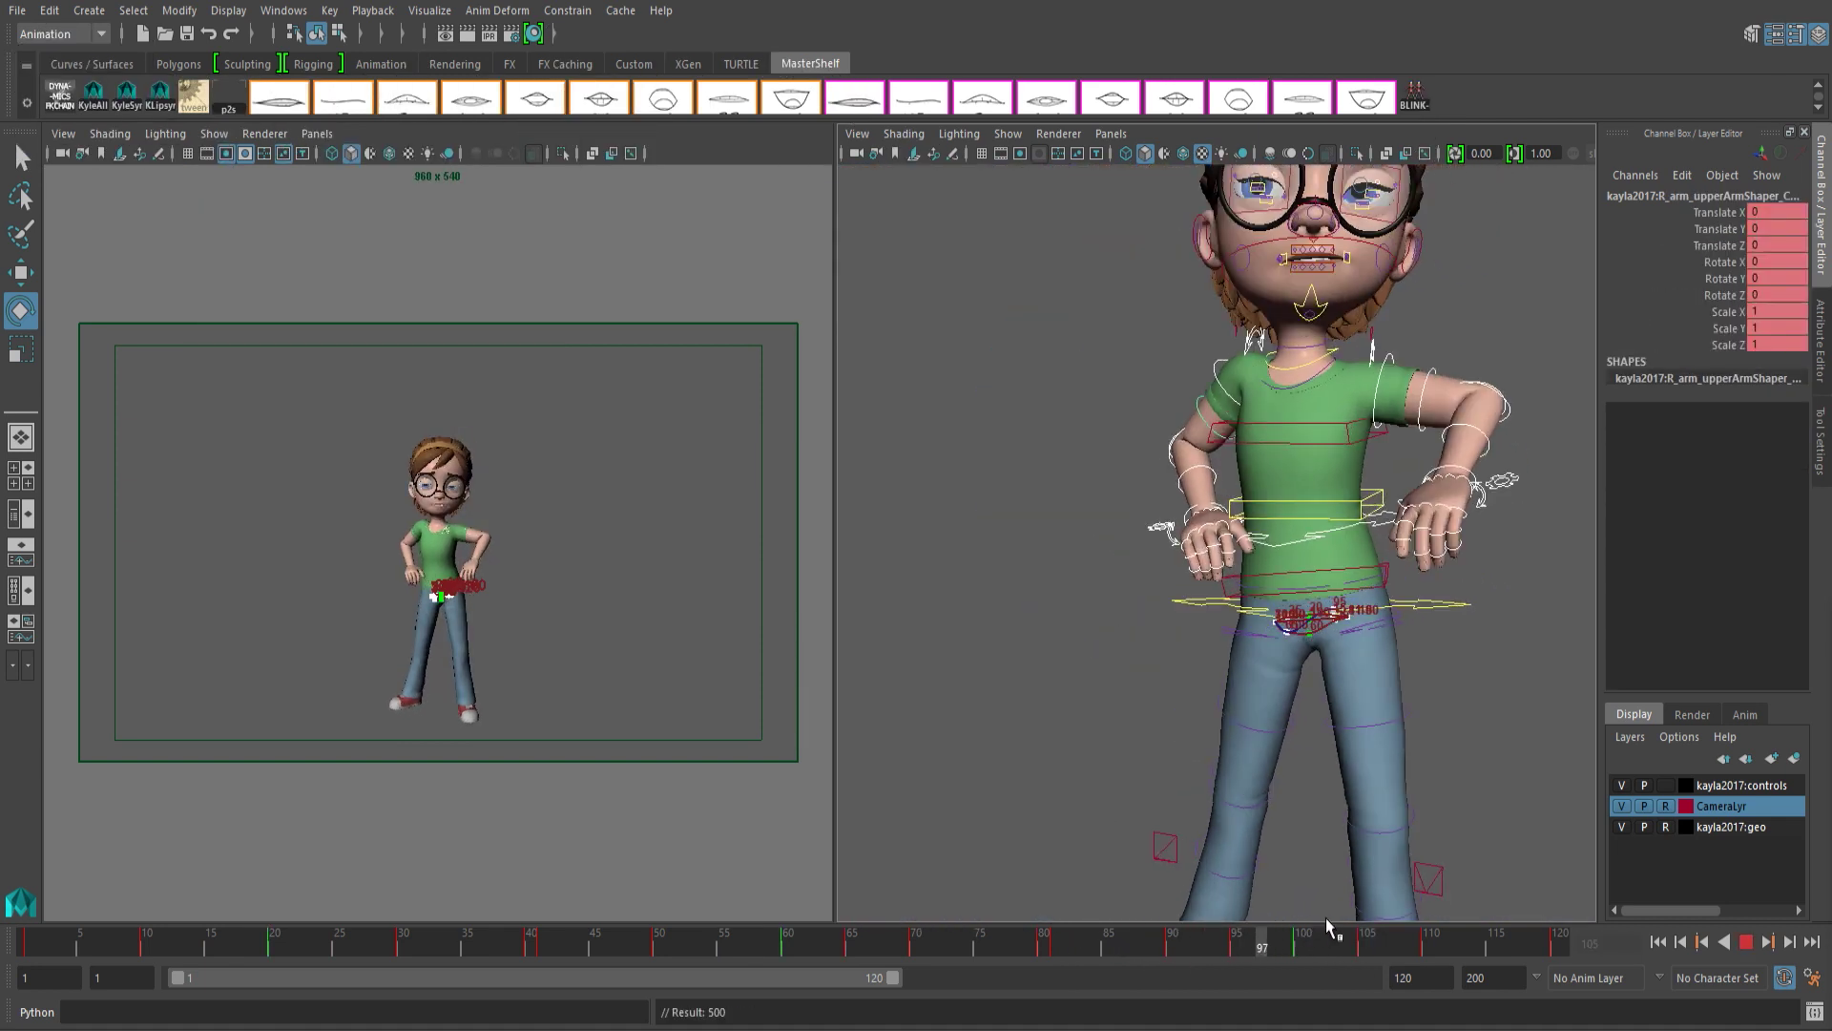
pyautogui.hotkey('alt', 'v')
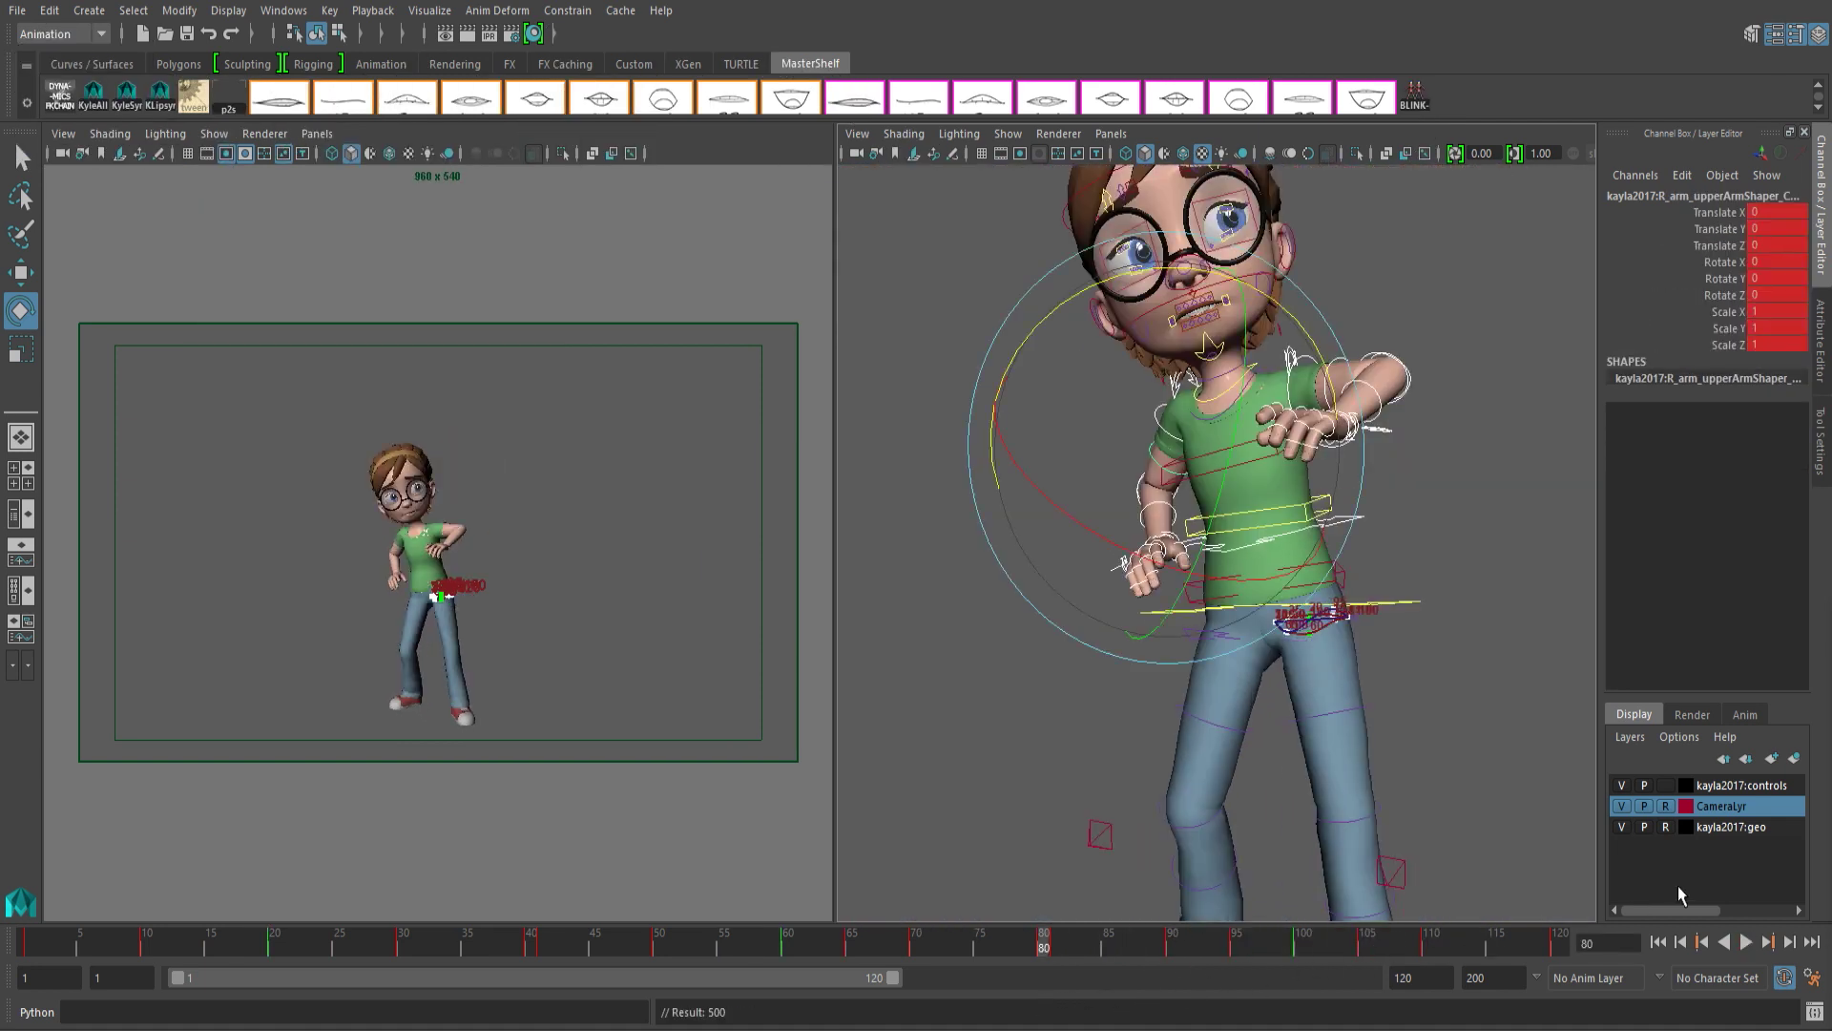
pyautogui.click(1747, 942)
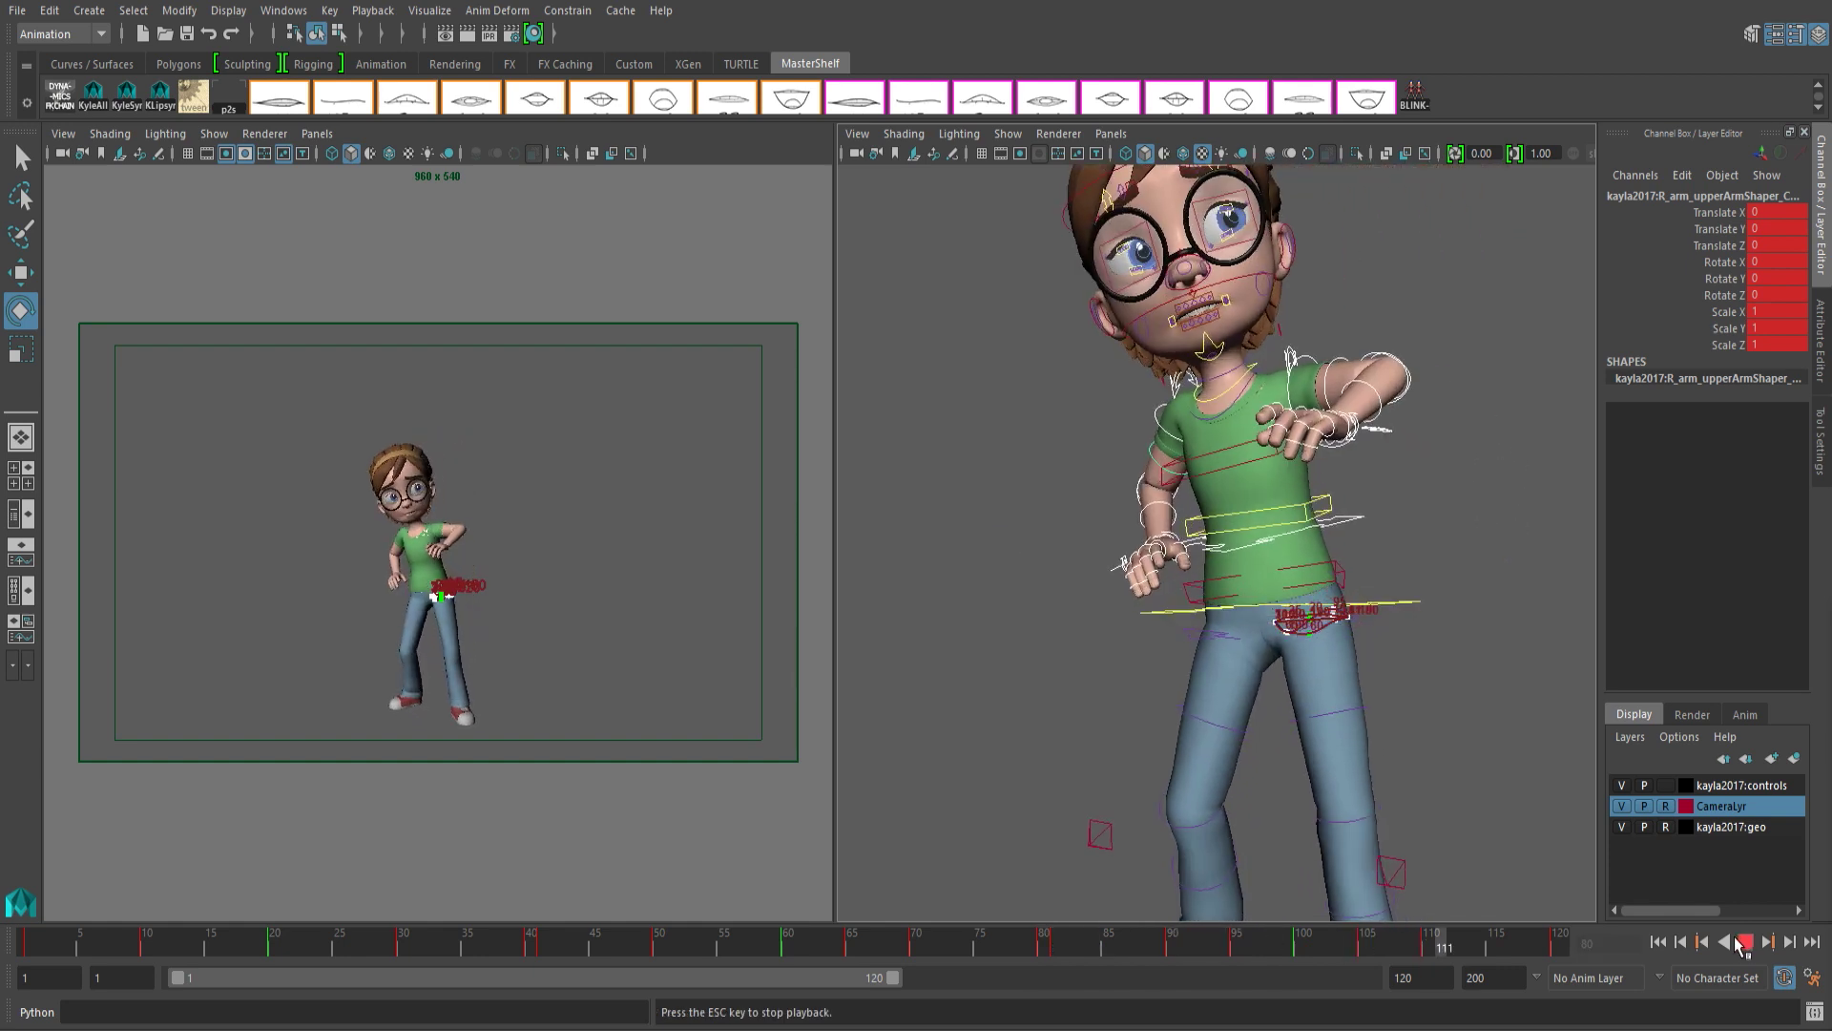